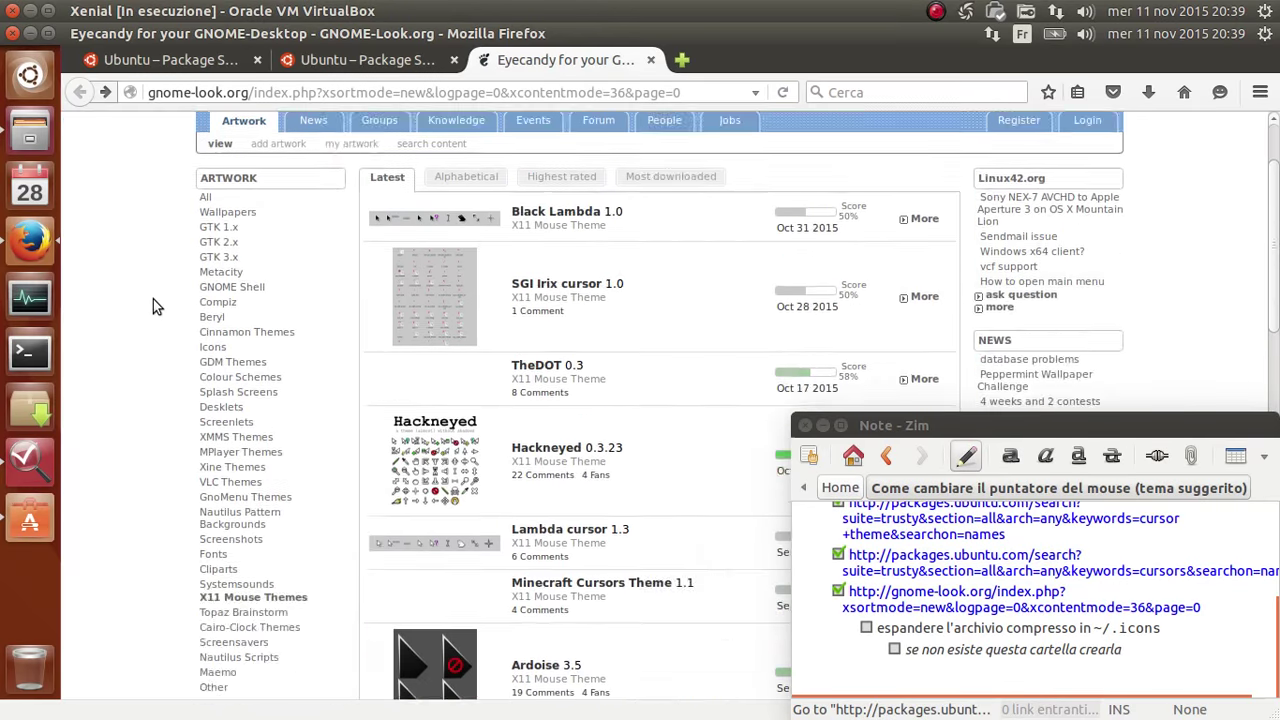
- Open the Ardoise 3.5 page from the X11 Mouse Themes list and view its download variants
{"action": "scroll", "coordinate": [130, 322], "scroll_direction": "down", "scroll_amount": 5}
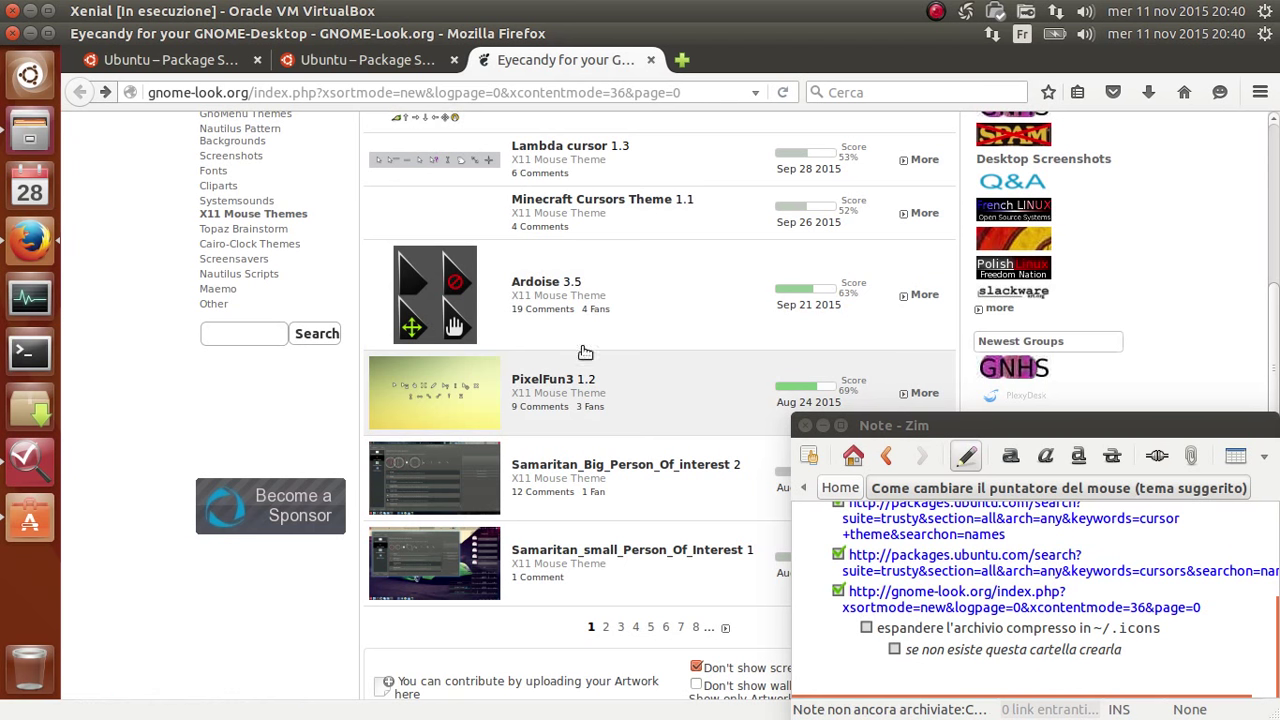
{"action": "left_click", "coordinate": [558, 284]}
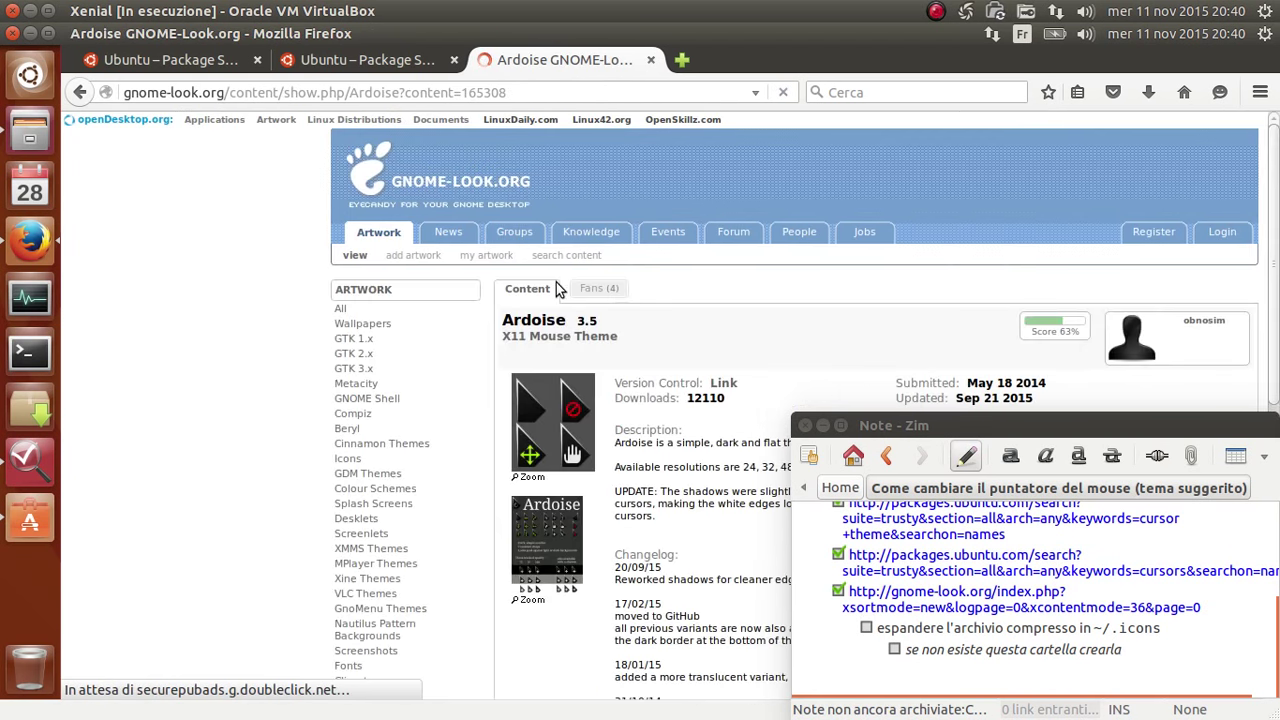
{"action": "scroll", "coordinate": [648, 298], "scroll_direction": "down", "scroll_amount": 3}
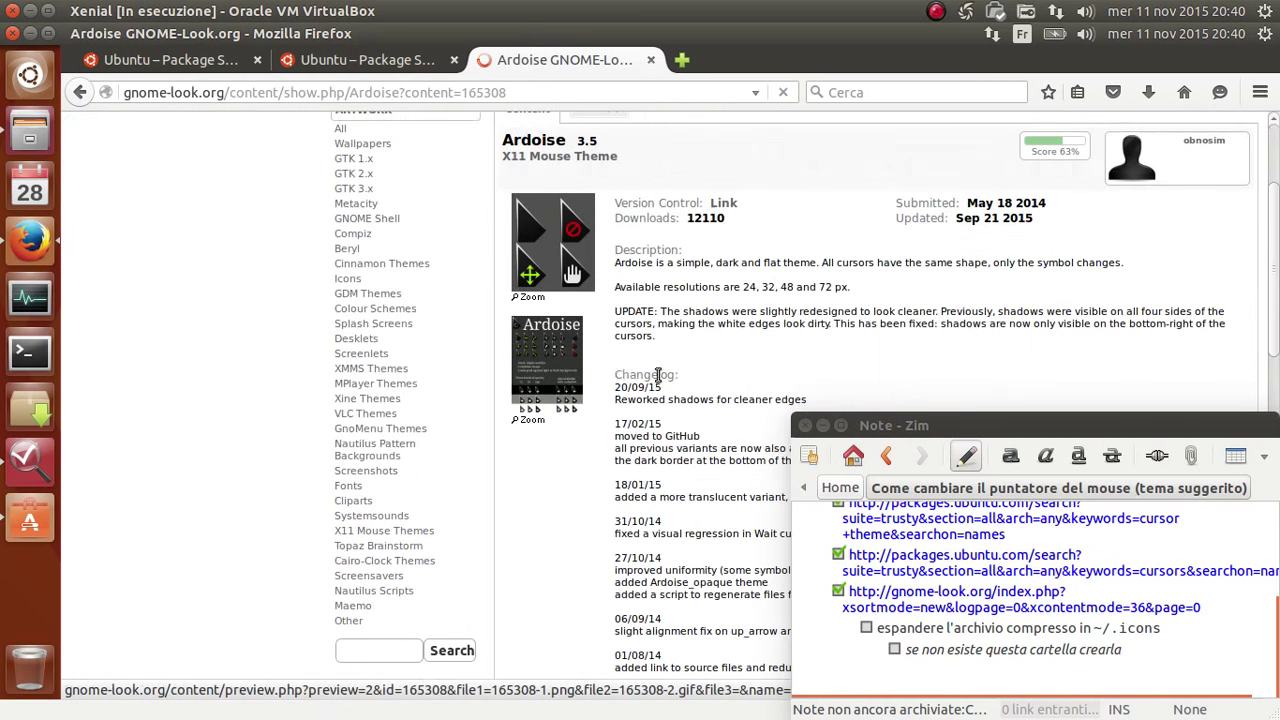
{"action": "scroll", "coordinate": [590, 302], "scroll_direction": "down", "scroll_amount": 9}
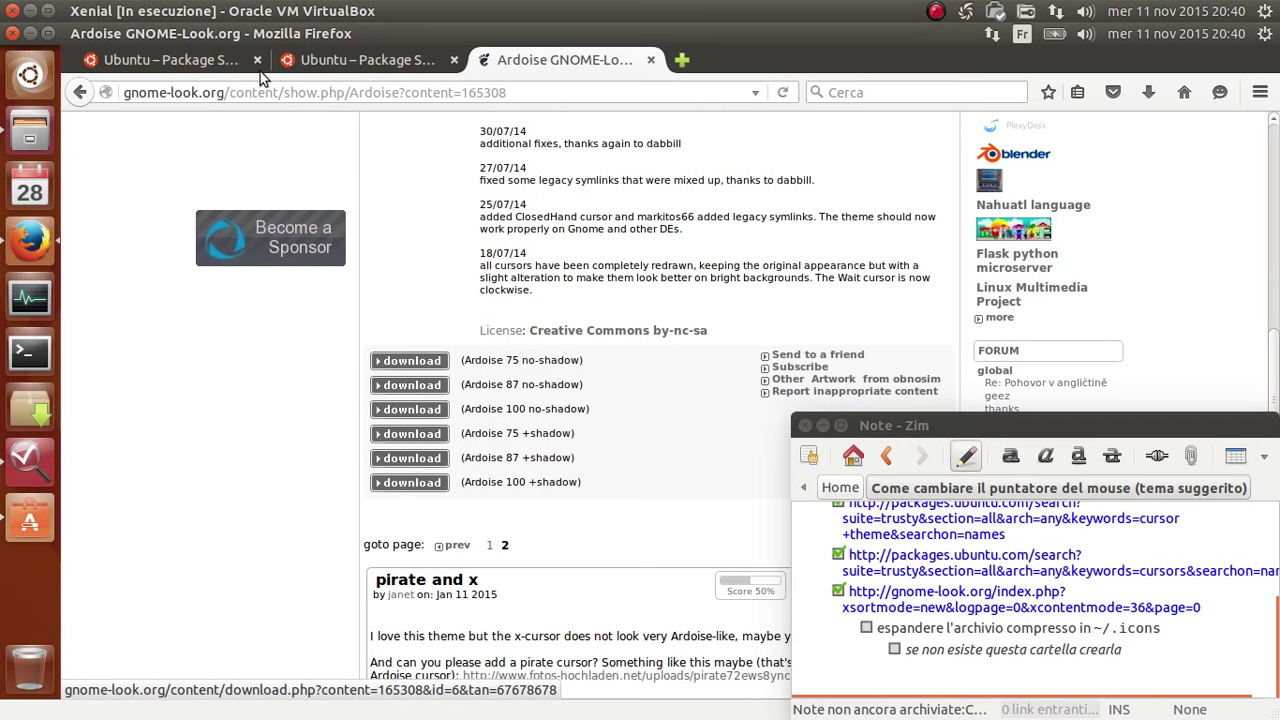
- Switch to the file manager, select Ardoise_shadow_100.tar.gz in Scaricati, and open the .icons folder in Home
{"action": "left_click", "coordinate": [22, 135]}
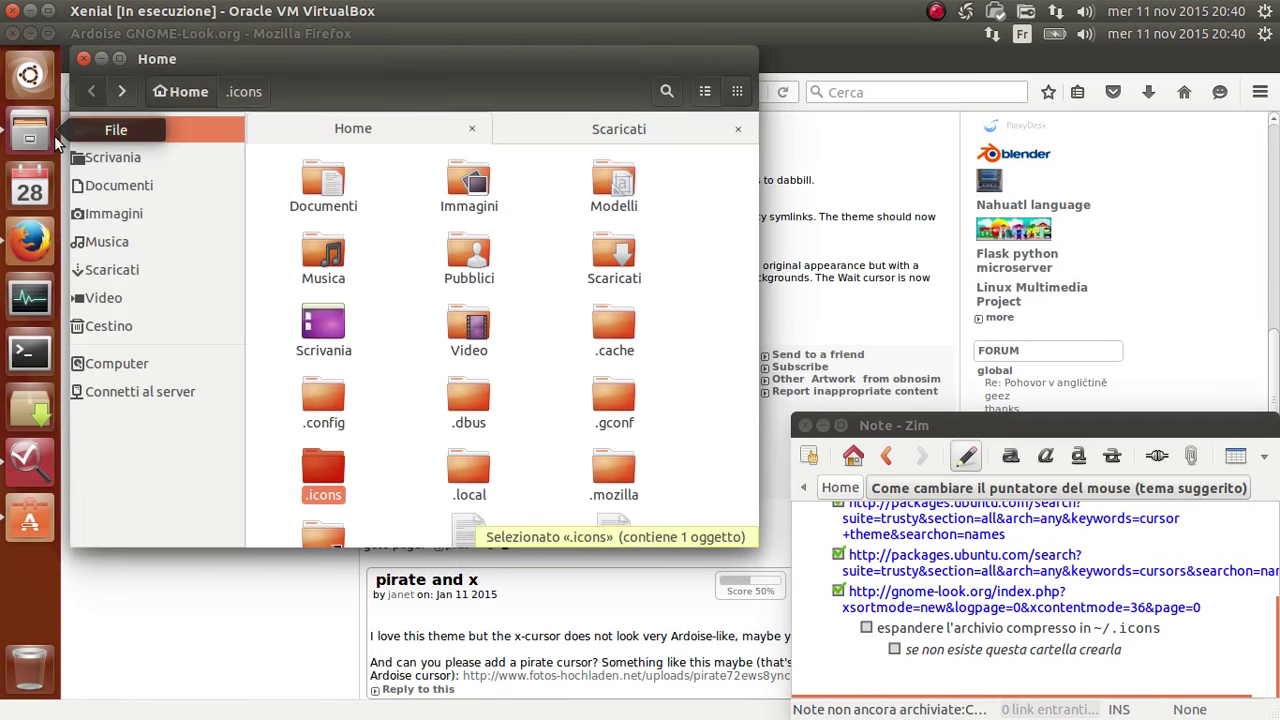
{"action": "left_click", "coordinate": [563, 133]}
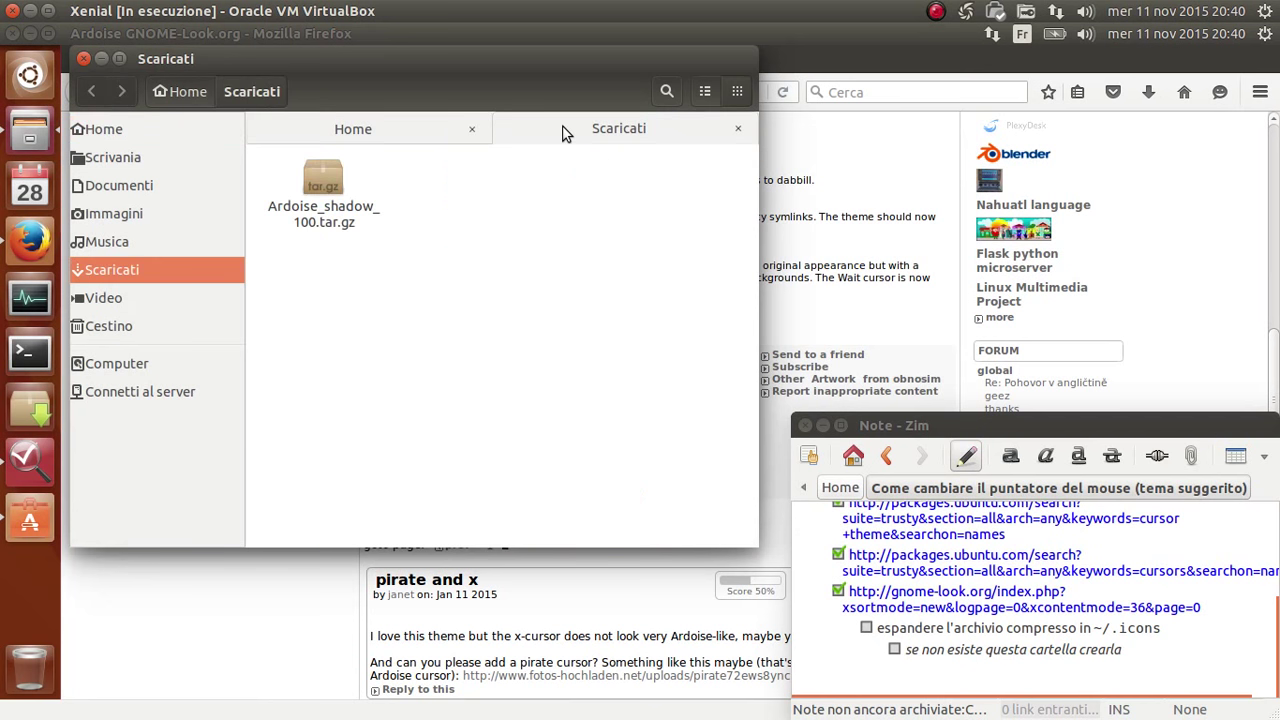
{"action": "left_click", "coordinate": [374, 214]}
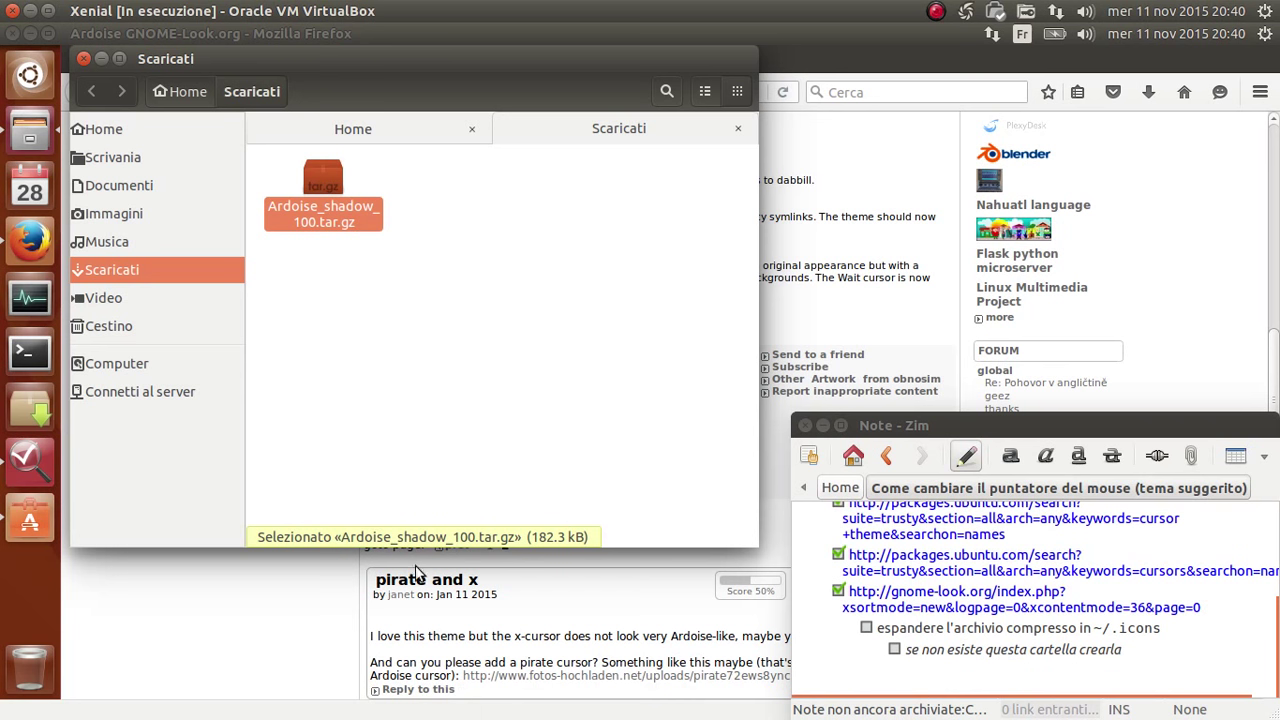
{"action": "left_click", "coordinate": [103, 57]}
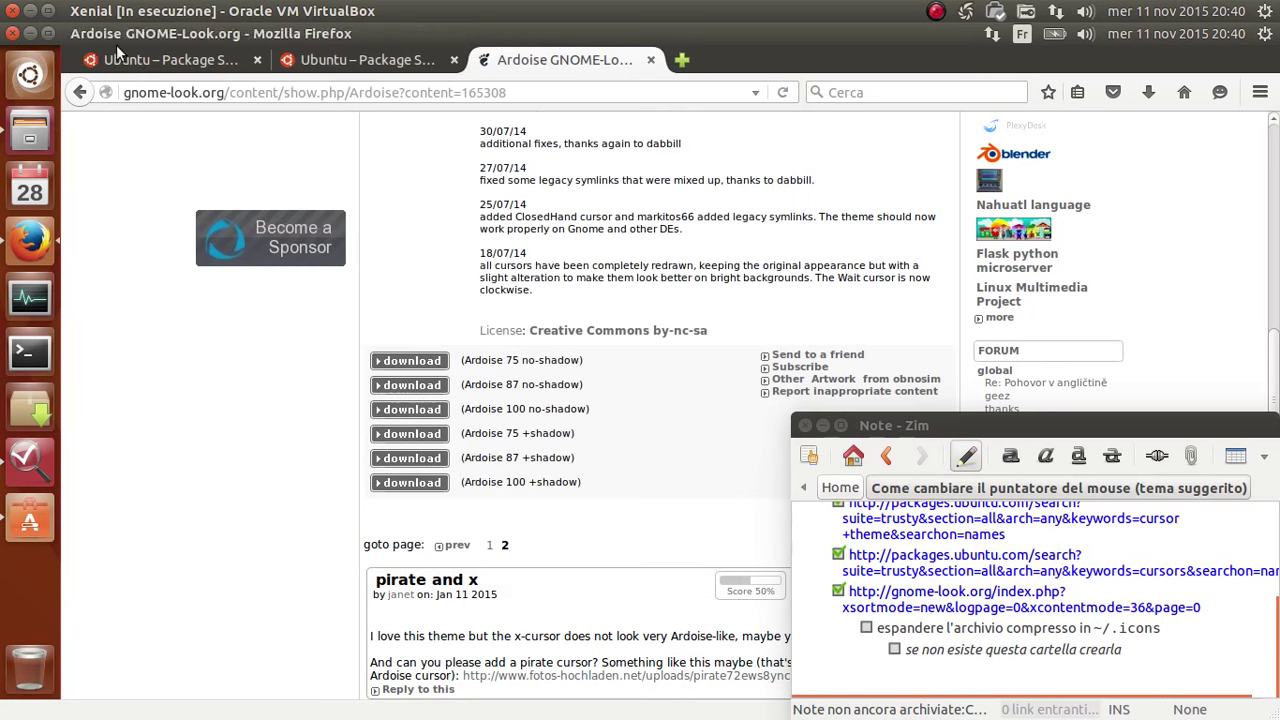
{"action": "left_click", "coordinate": [30, 135]}
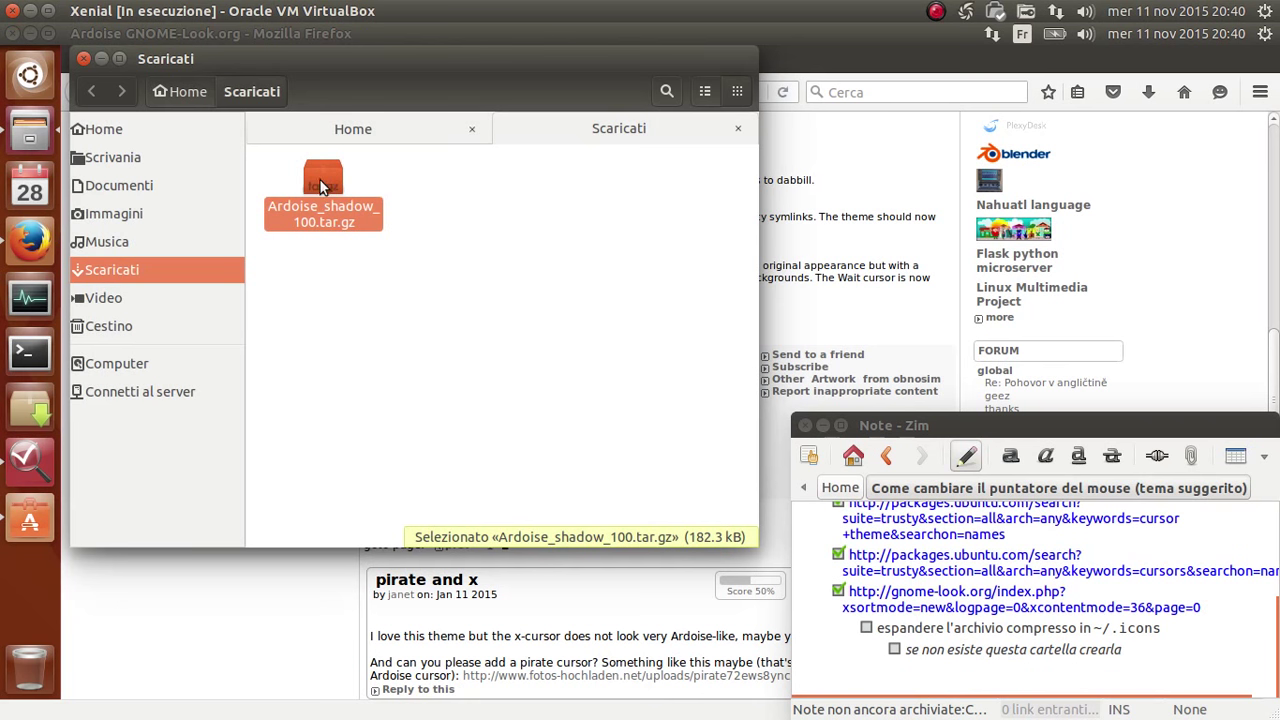
{"action": "left_click", "coordinate": [404, 132]}
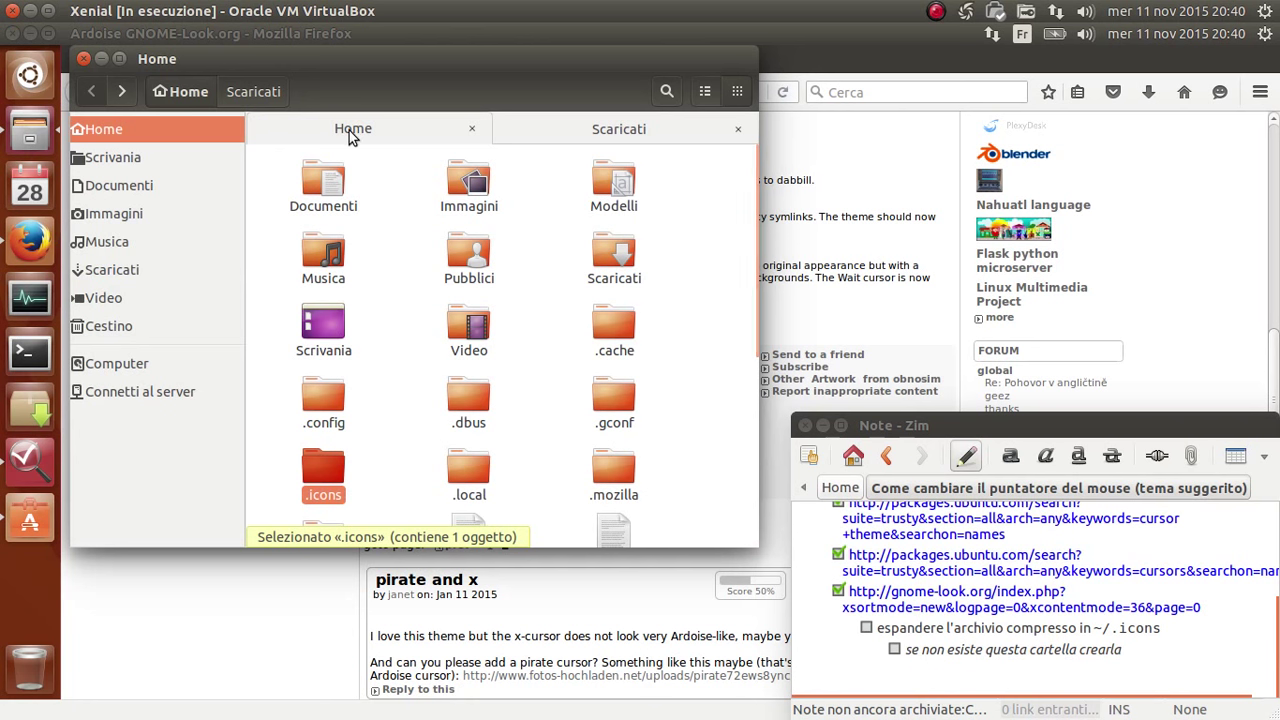
{"action": "double_click", "coordinate": [338, 466]}
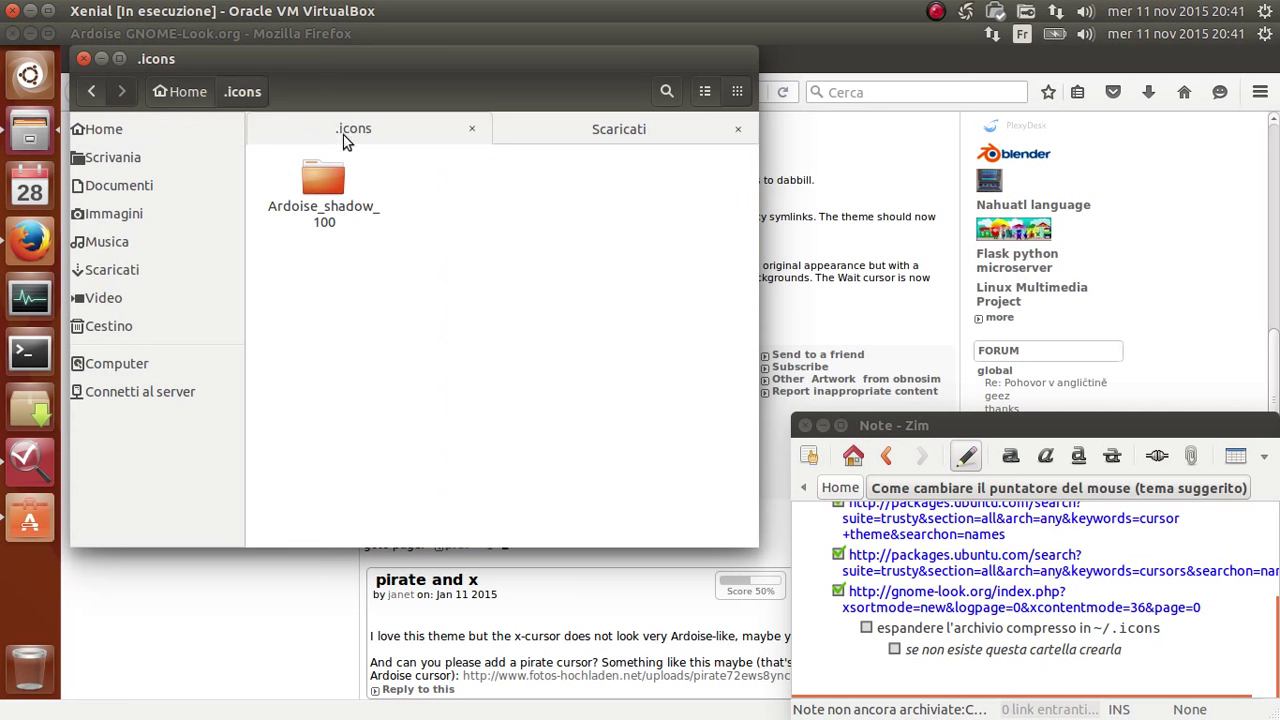
- Tick off the Zim checklist items for extracting the archive into ~/.icons and creating that folder if missing
{"action": "left_click_drag", "start_coordinate": [1162, 628], "coordinate": [921, 628]}
{"action": "left_click", "coordinate": [866, 629]}
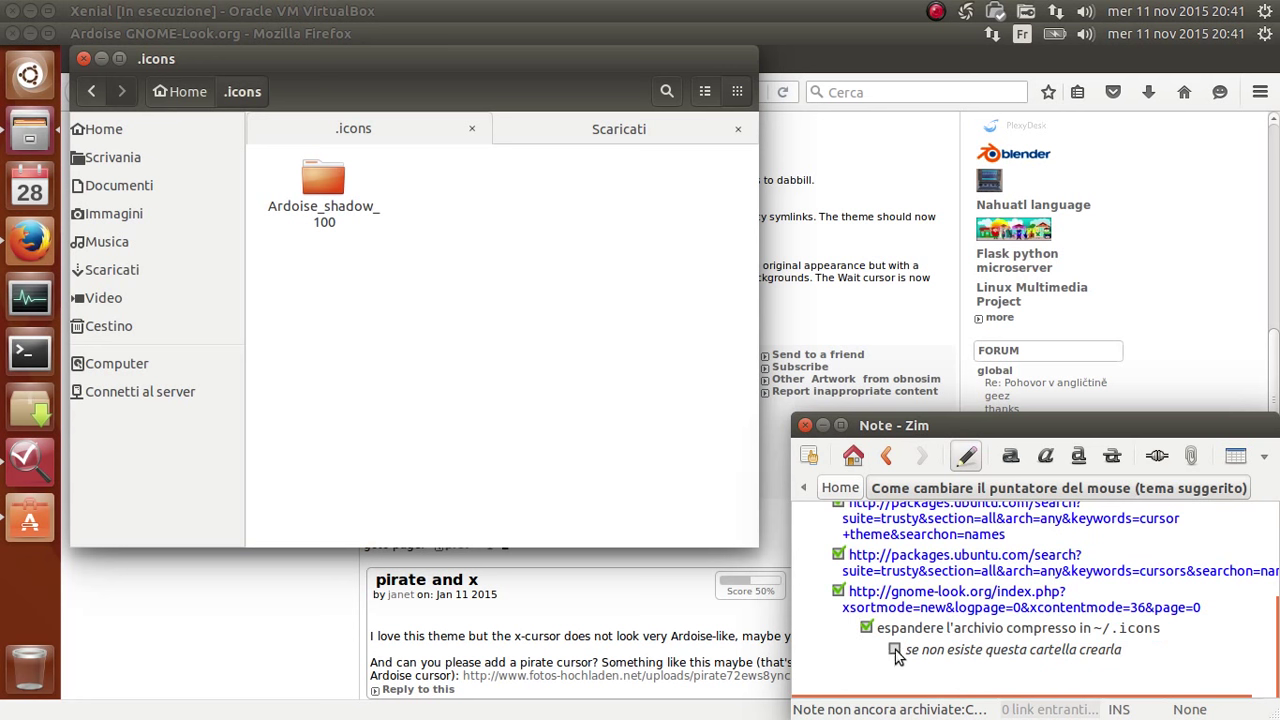
{"action": "left_click_drag", "start_coordinate": [1131, 654], "coordinate": [985, 662]}
{"action": "left_click", "coordinate": [984, 674]}
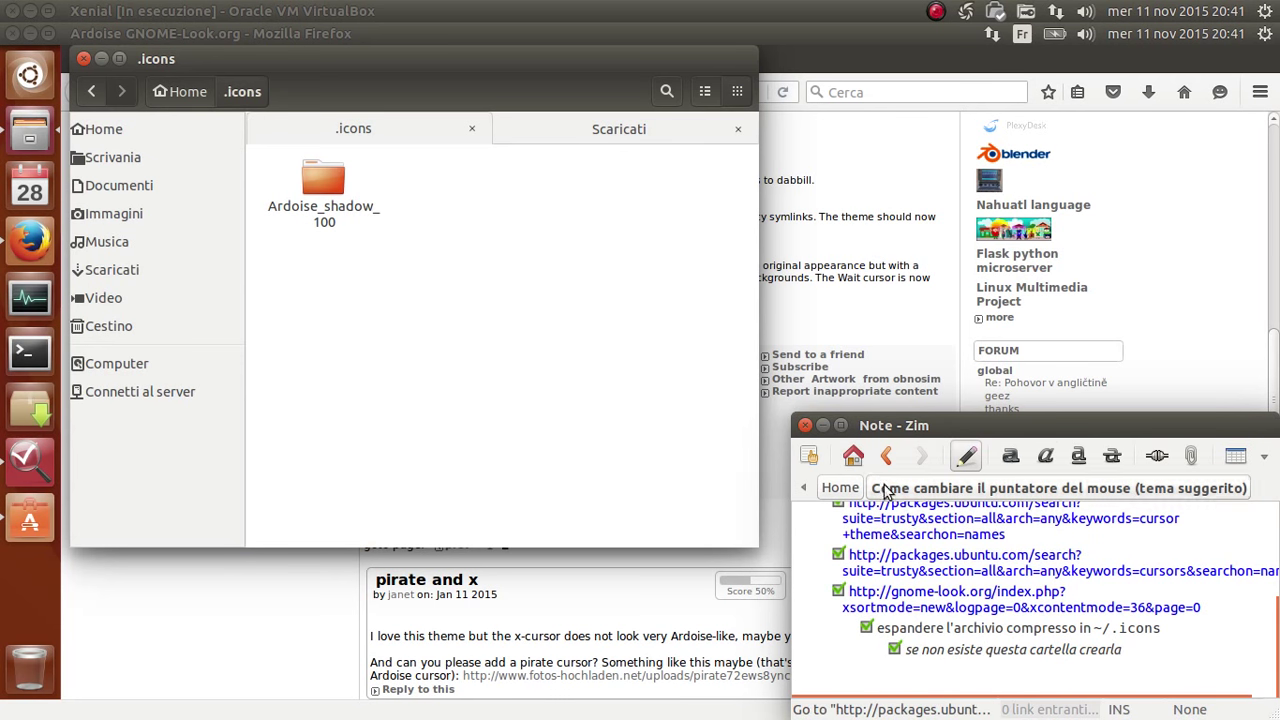
- Return to the Home folder, check the option for showing hidden files, and reopen the .icons folder
{"action": "left_click", "coordinate": [185, 97]}
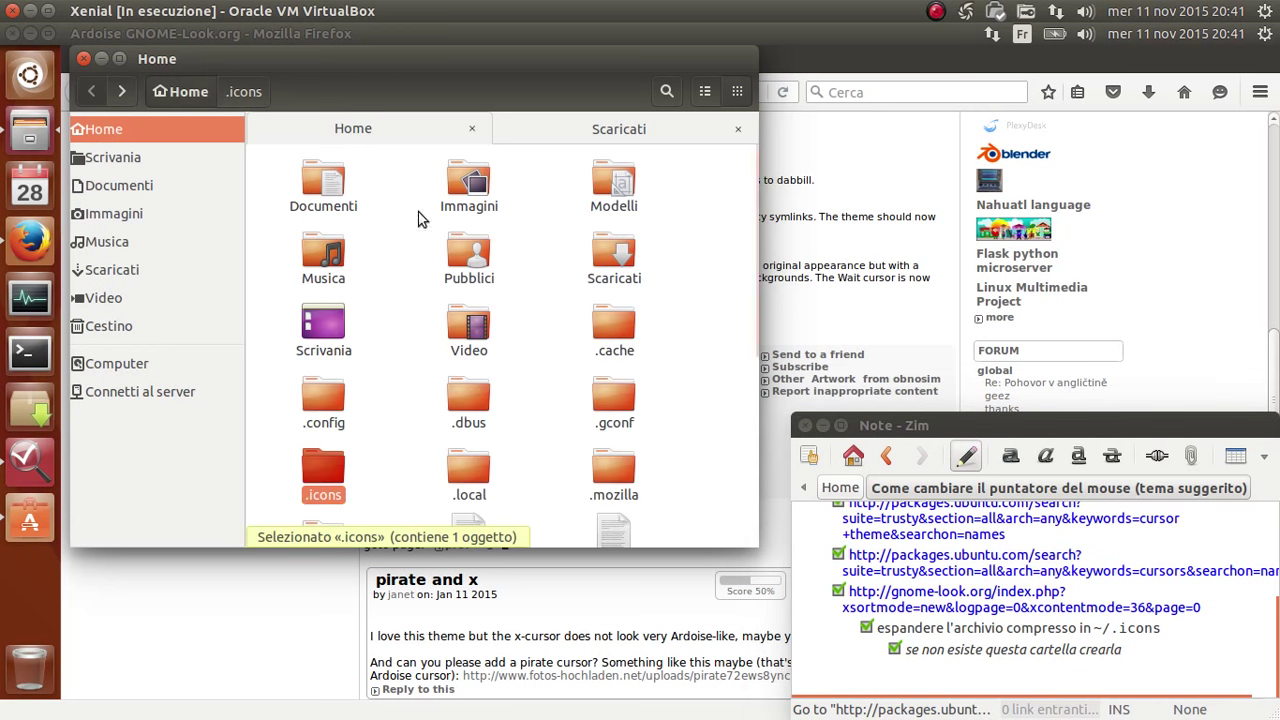
{"action": "left_click", "coordinate": [276, 475]}
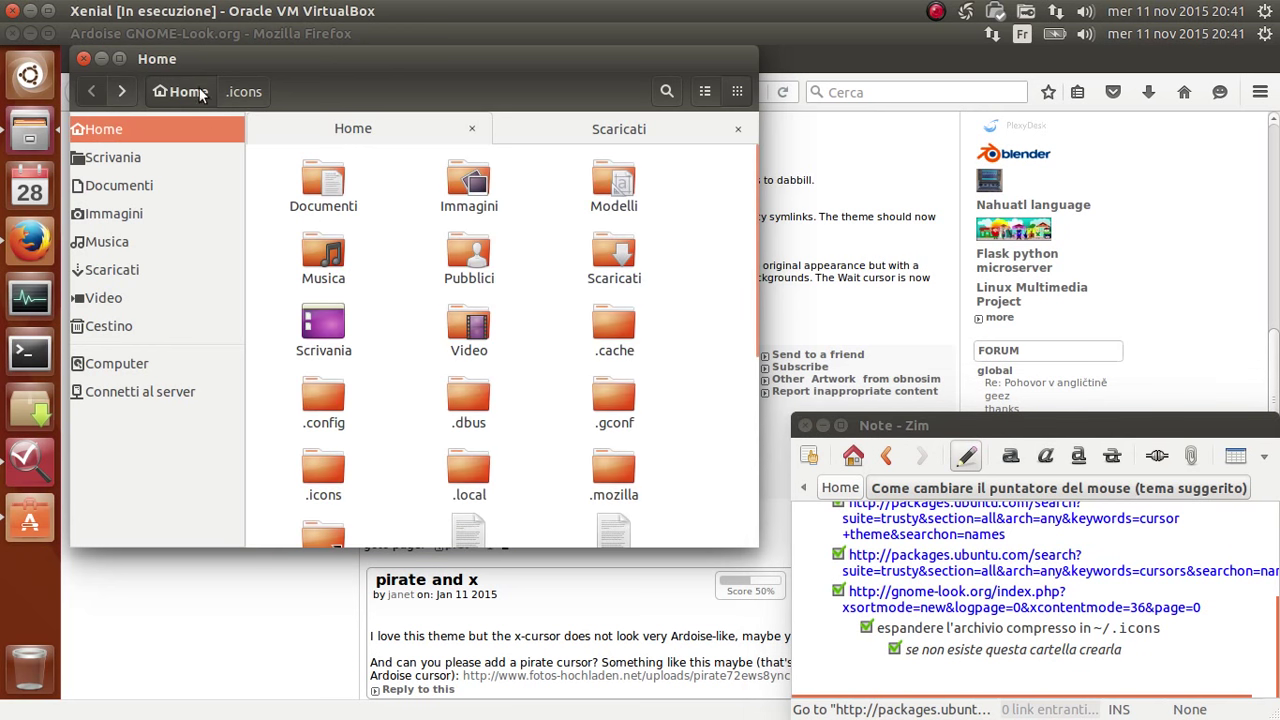
{"action": "left_click", "coordinate": [262, 59]}
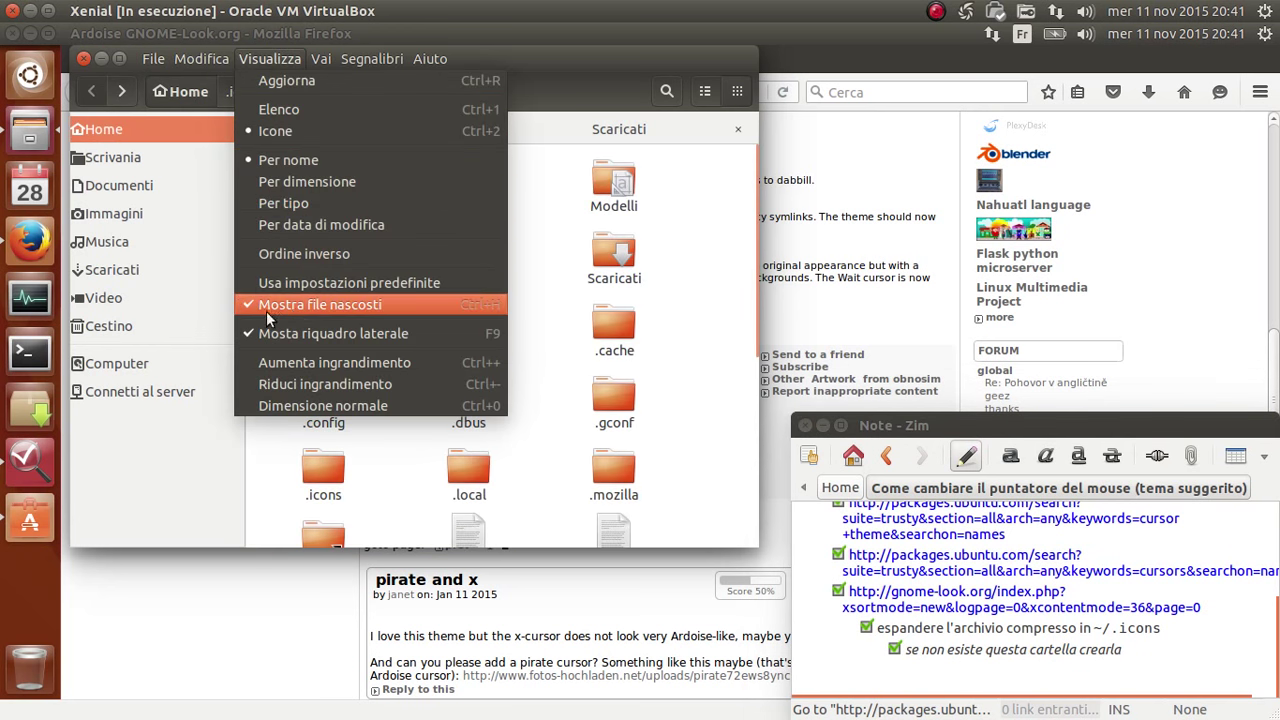
{"action": "left_click", "coordinate": [385, 306]}
{"action": "left_click", "coordinate": [333, 468]}
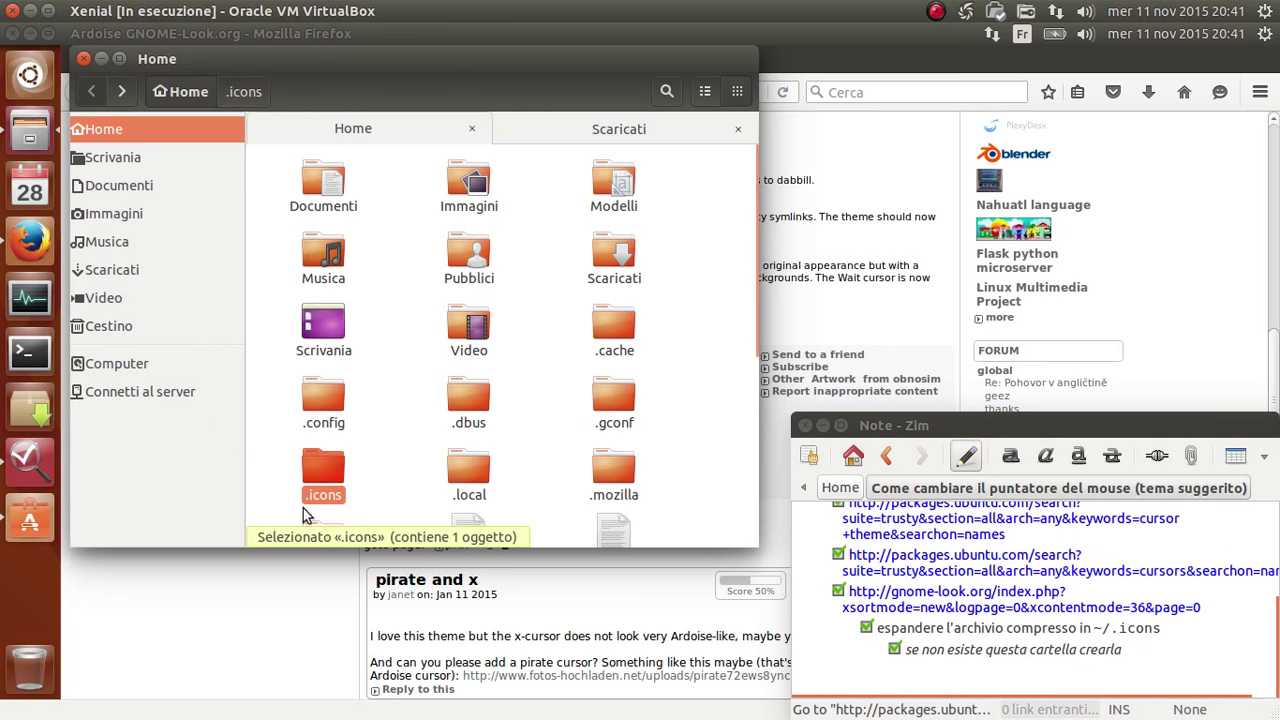
{"action": "double_click", "coordinate": [325, 472]}
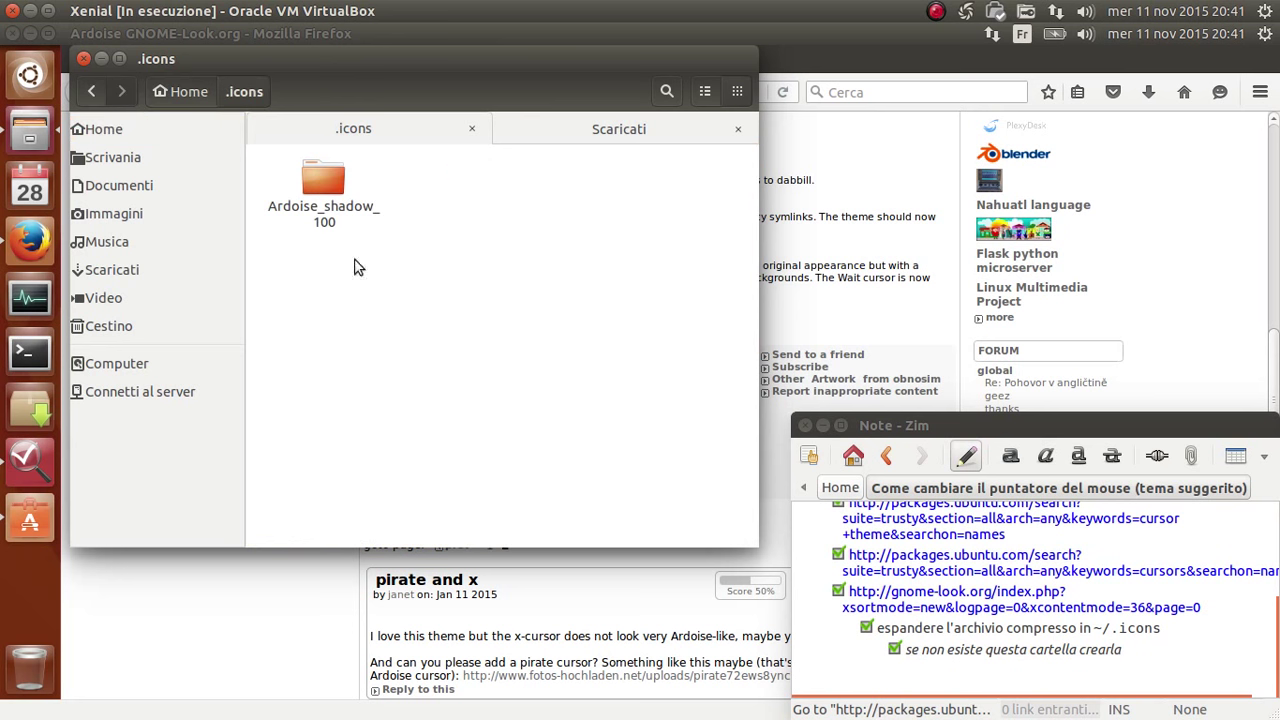
- Revisit the archive in Scaricati and examine the contents of the extracted Ardoise_shadow_100 folder in .icons
{"action": "left_click", "coordinate": [594, 126]}
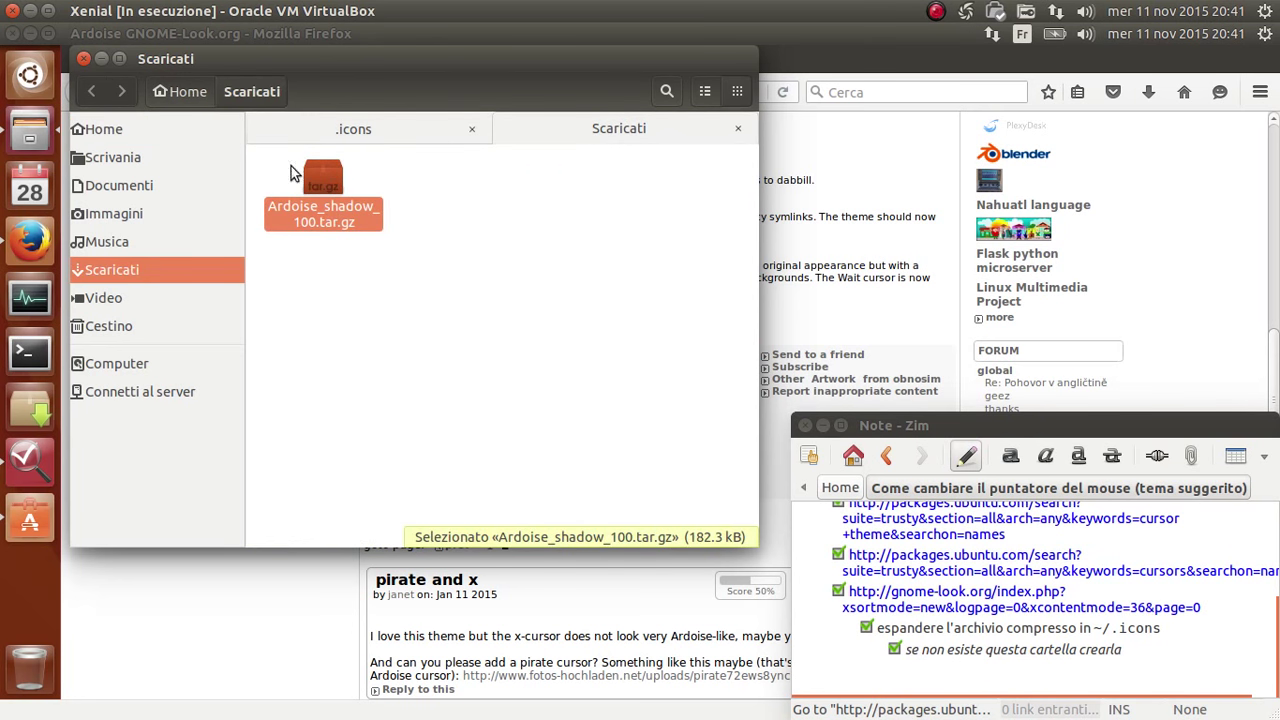
{"action": "left_click_drag", "start_coordinate": [443, 271], "coordinate": [294, 157]}
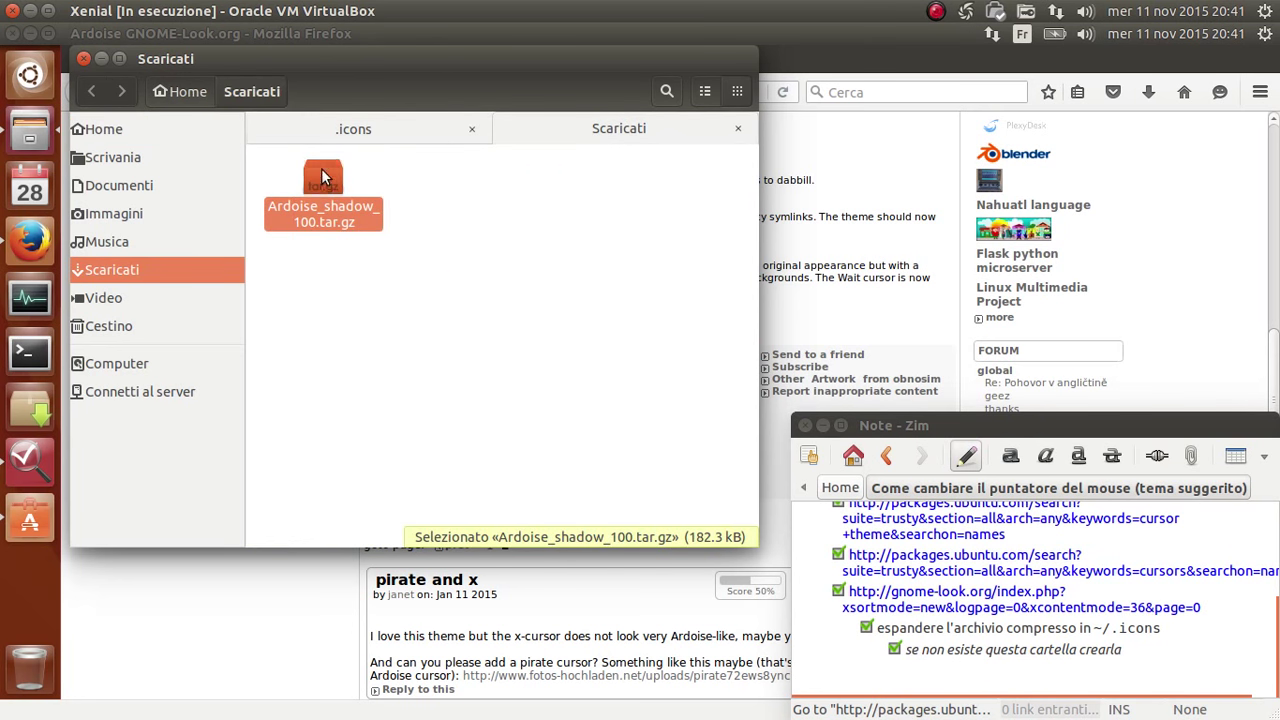
{"action": "left_click", "coordinate": [405, 132]}
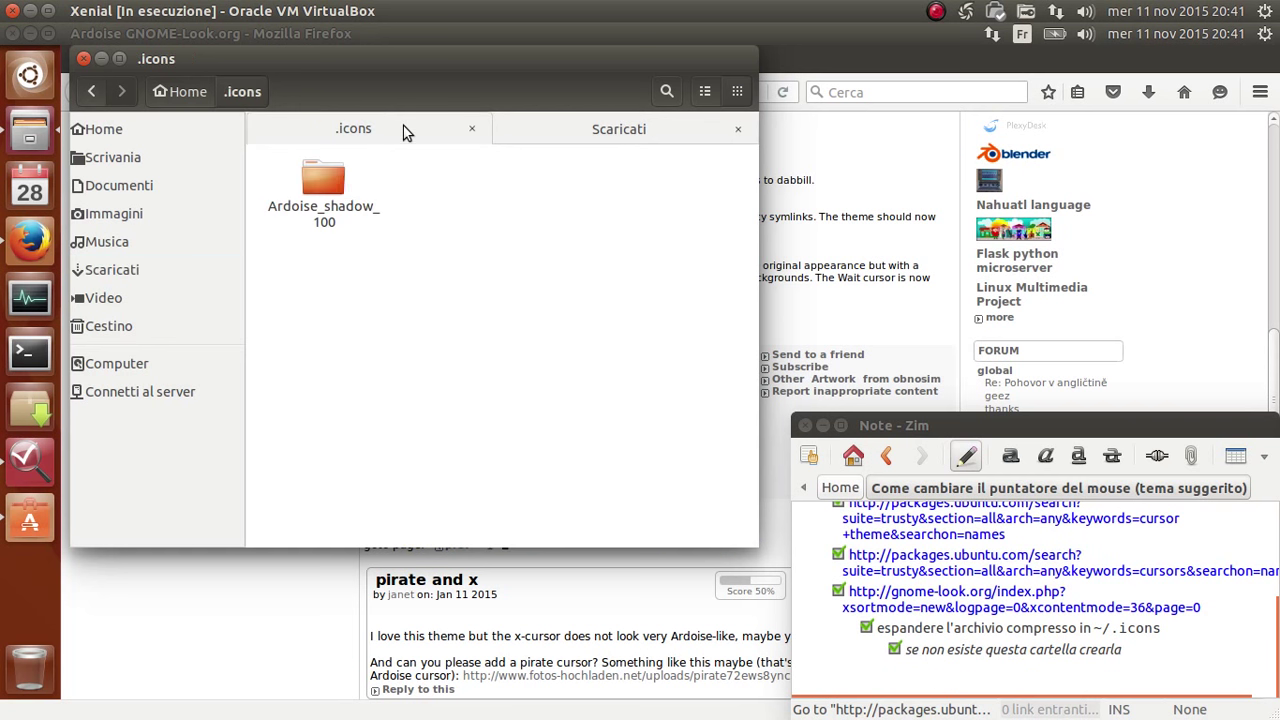
{"action": "left_click", "coordinate": [323, 182]}
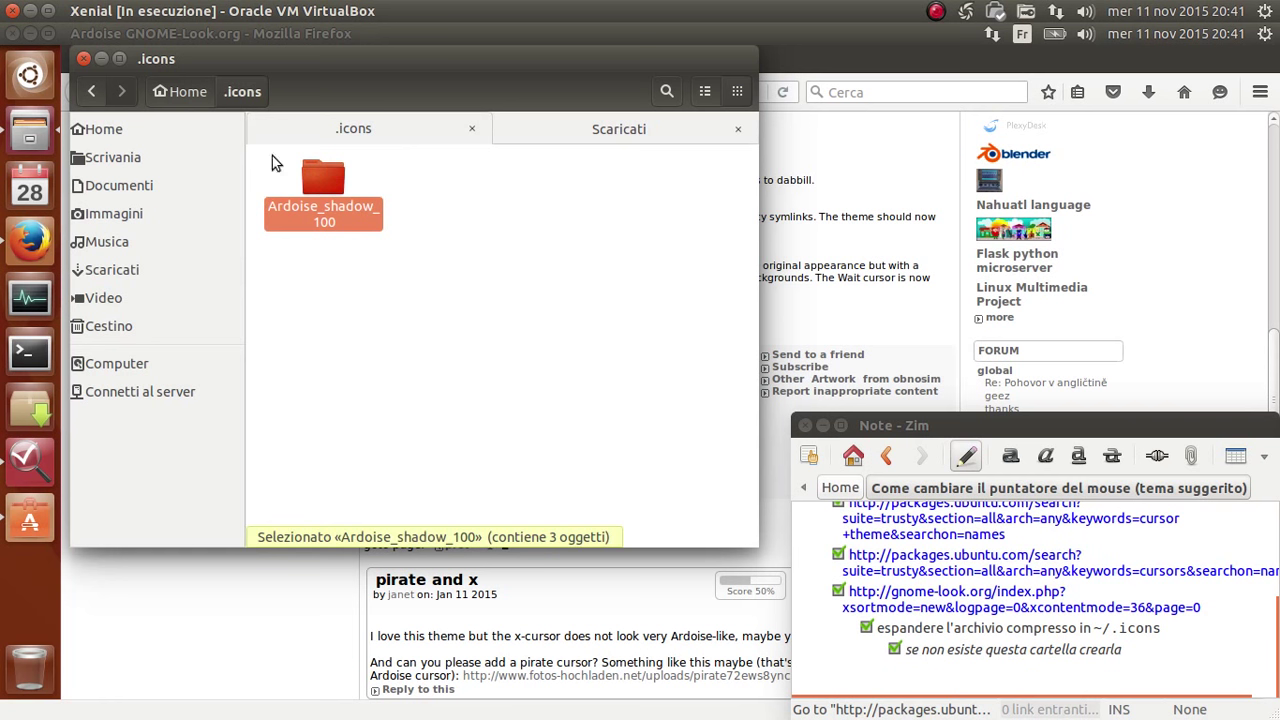
{"action": "double_click", "coordinate": [323, 182]}
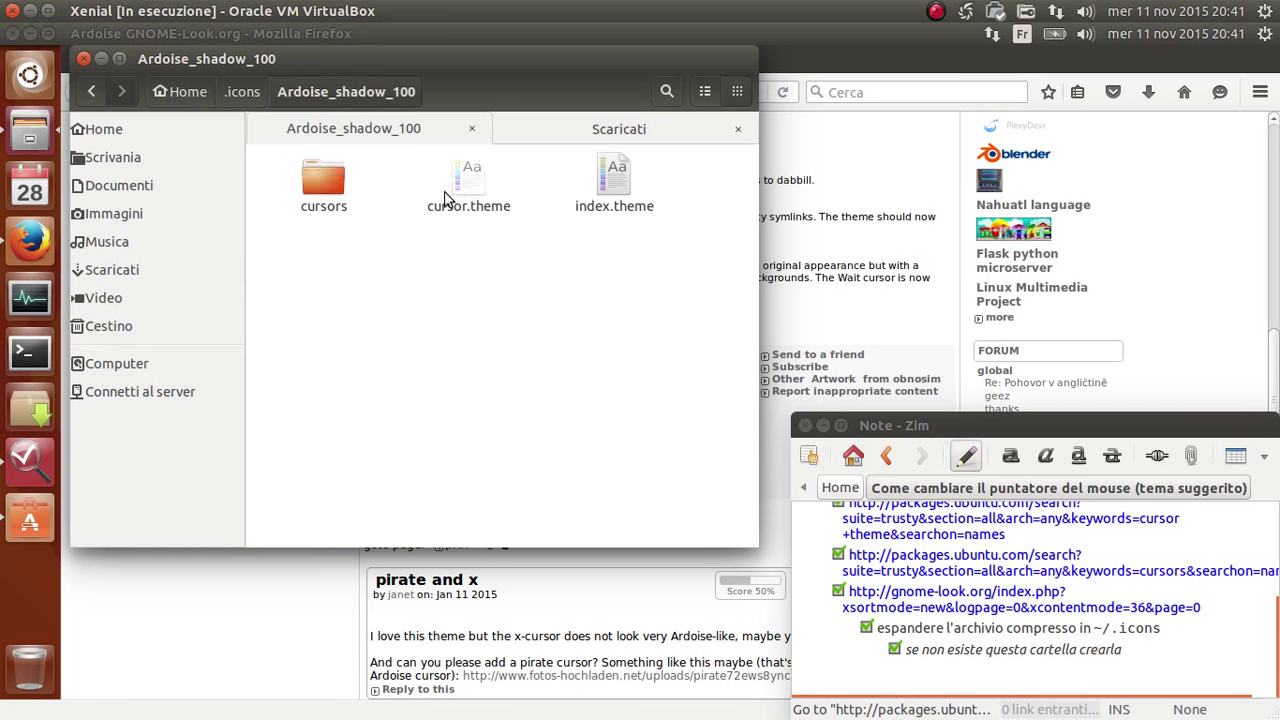
{"action": "left_click_drag", "start_coordinate": [347, 194], "coordinate": [642, 248]}
{"action": "left_click", "coordinate": [615, 278]}
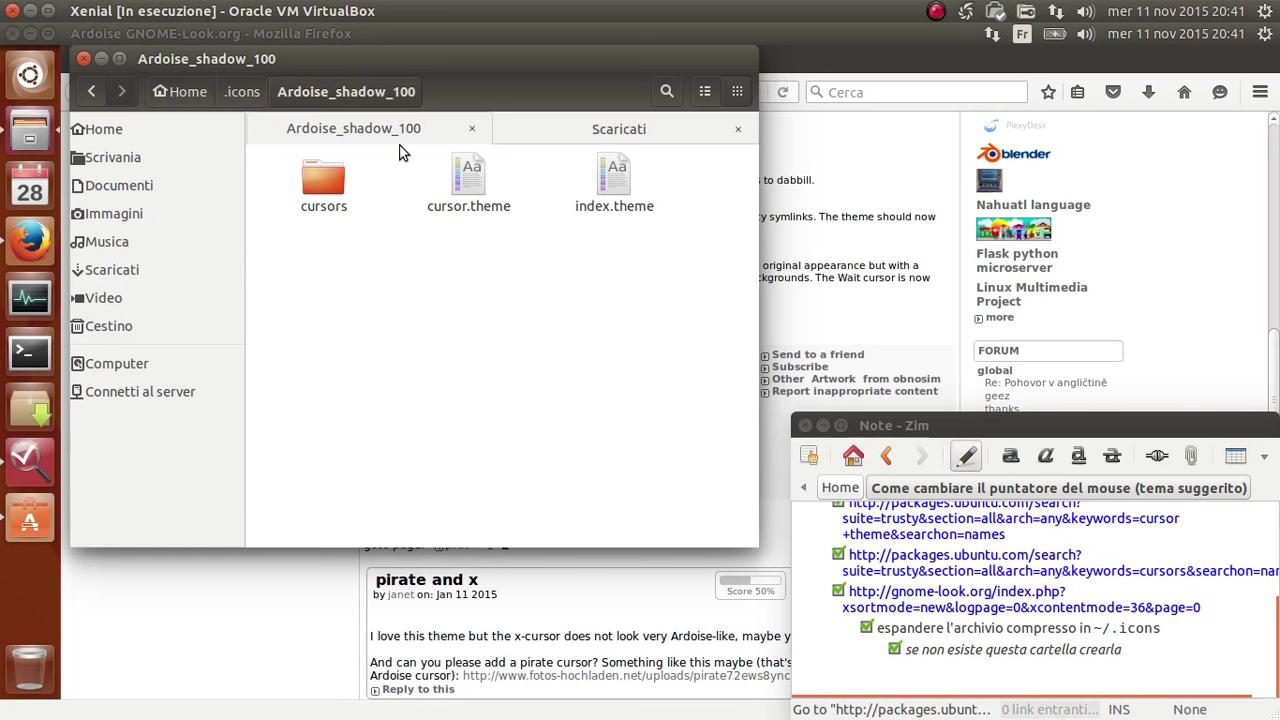
- Go back to the .icons folder, select Ardoise_shadow_100, and minimize the Zim notes window
{"action": "left_click", "coordinate": [236, 91]}
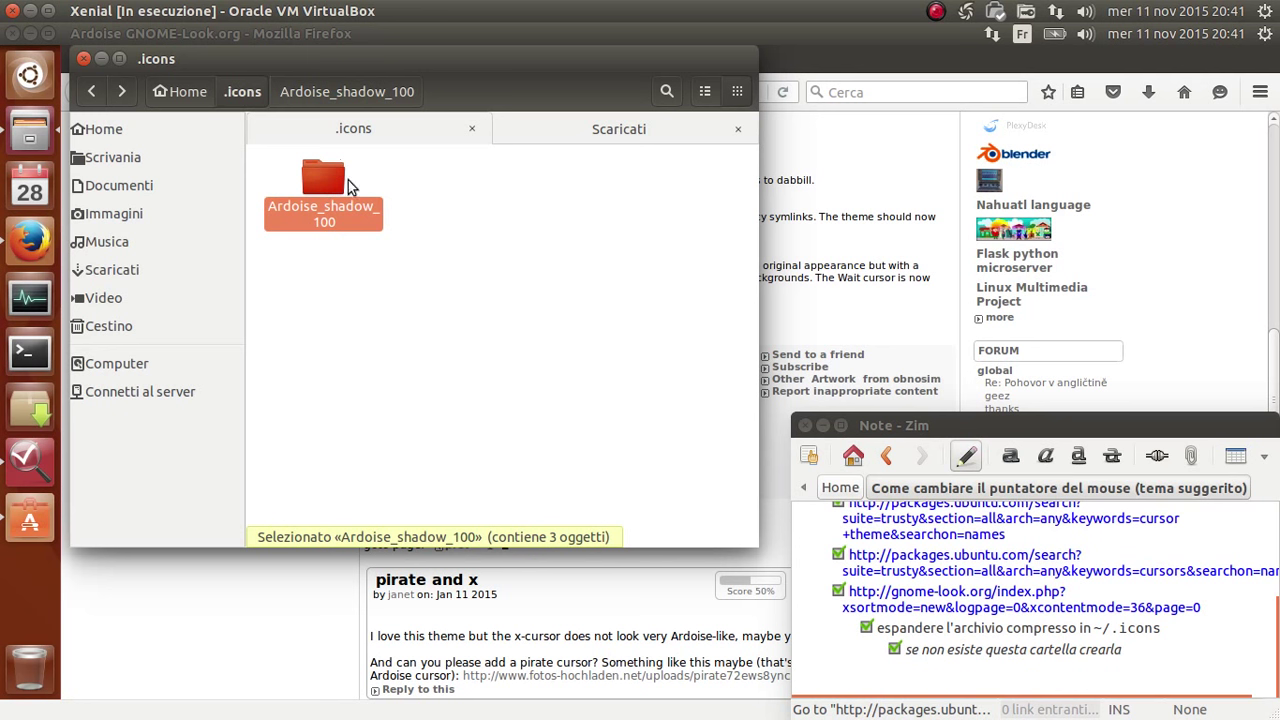
{"action": "left_click", "coordinate": [427, 197]}
{"action": "left_click", "coordinate": [318, 178]}
{"action": "left_click", "coordinate": [968, 668]}
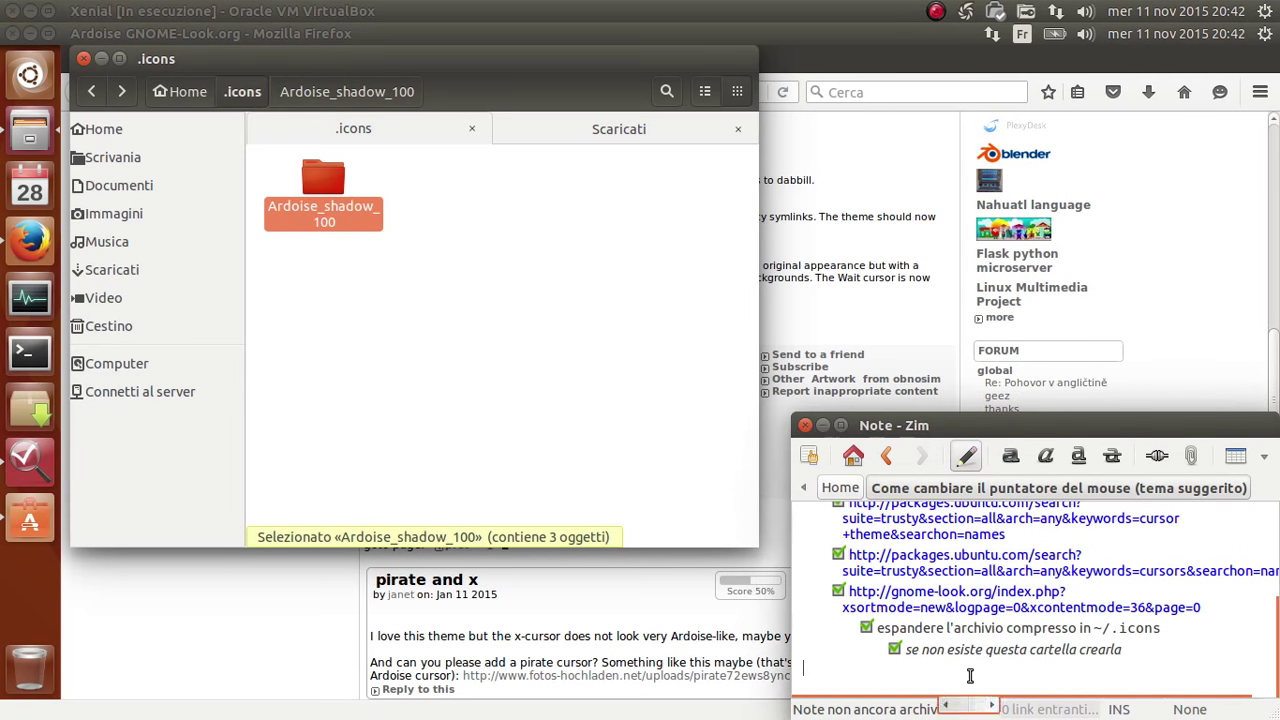
{"action": "left_click", "coordinate": [824, 426]}
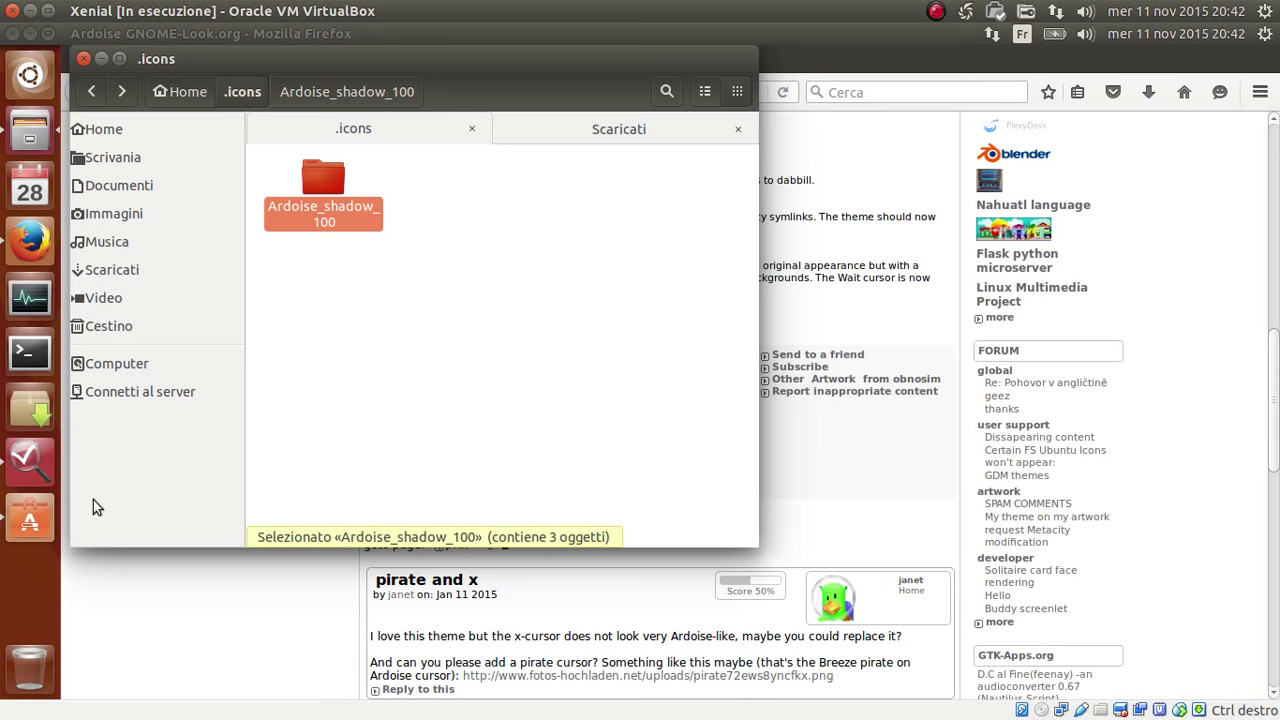
- Switch to dconf Editor, move its window lower, and bring up the search for cursor-theme
{"action": "left_click", "coordinate": [26, 462]}
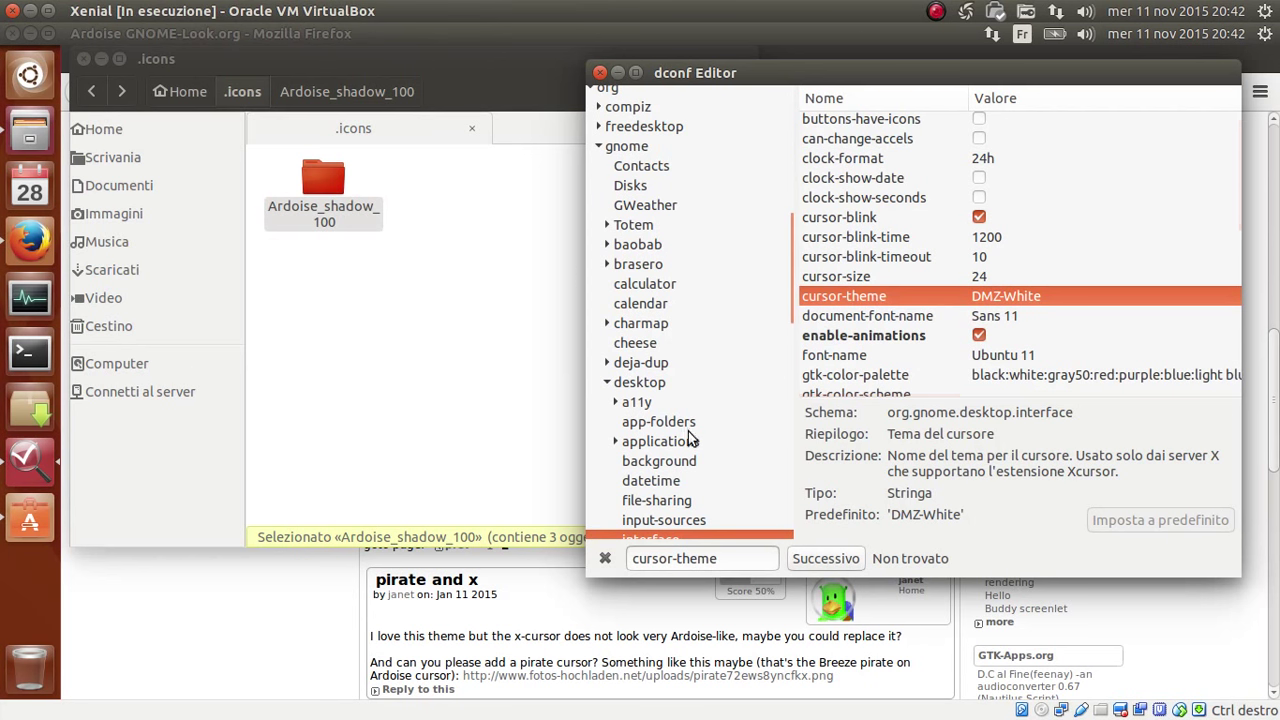
{"action": "left_click_drag", "start_coordinate": [840, 82], "coordinate": [838, 186]}
{"action": "left_click", "coordinate": [714, 181]}
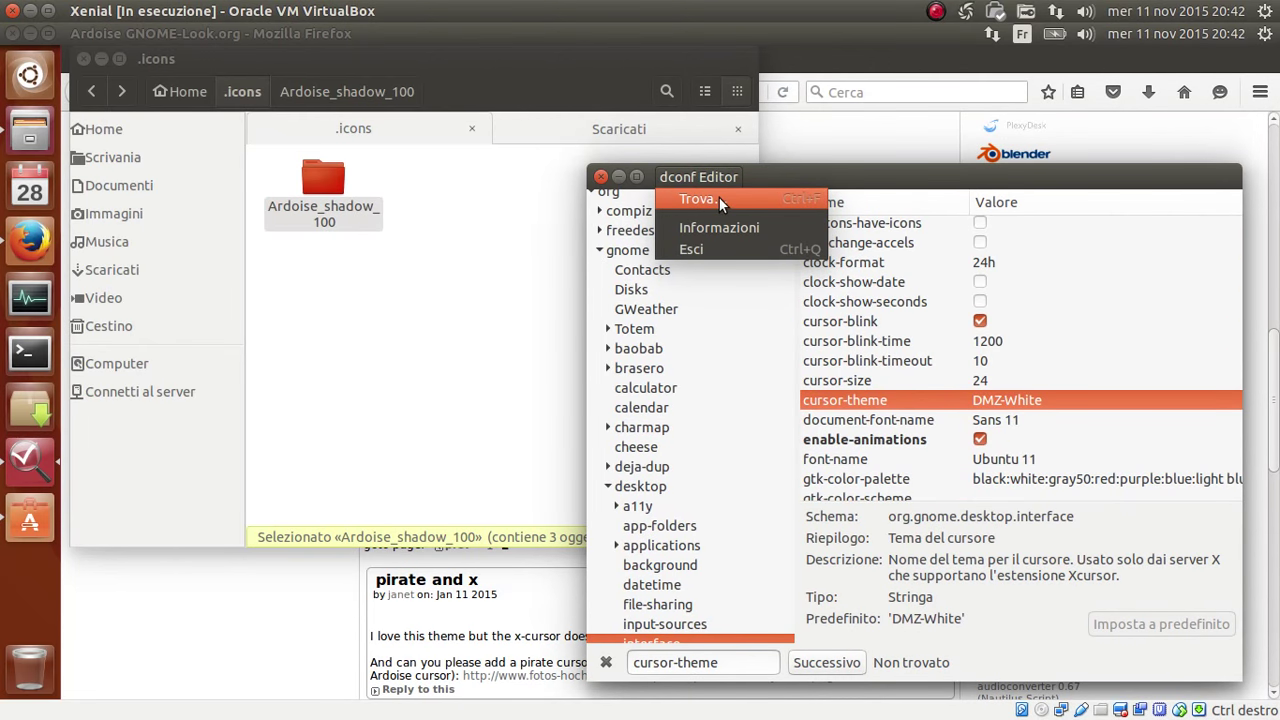
{"action": "left_click", "coordinate": [719, 197]}
{"action": "left_click_drag", "start_coordinate": [734, 667], "coordinate": [630, 666]}
{"action": "left_click_drag", "start_coordinate": [732, 664], "coordinate": [608, 658]}
{"action": "left_click_drag", "start_coordinate": [733, 662], "coordinate": [606, 660]}
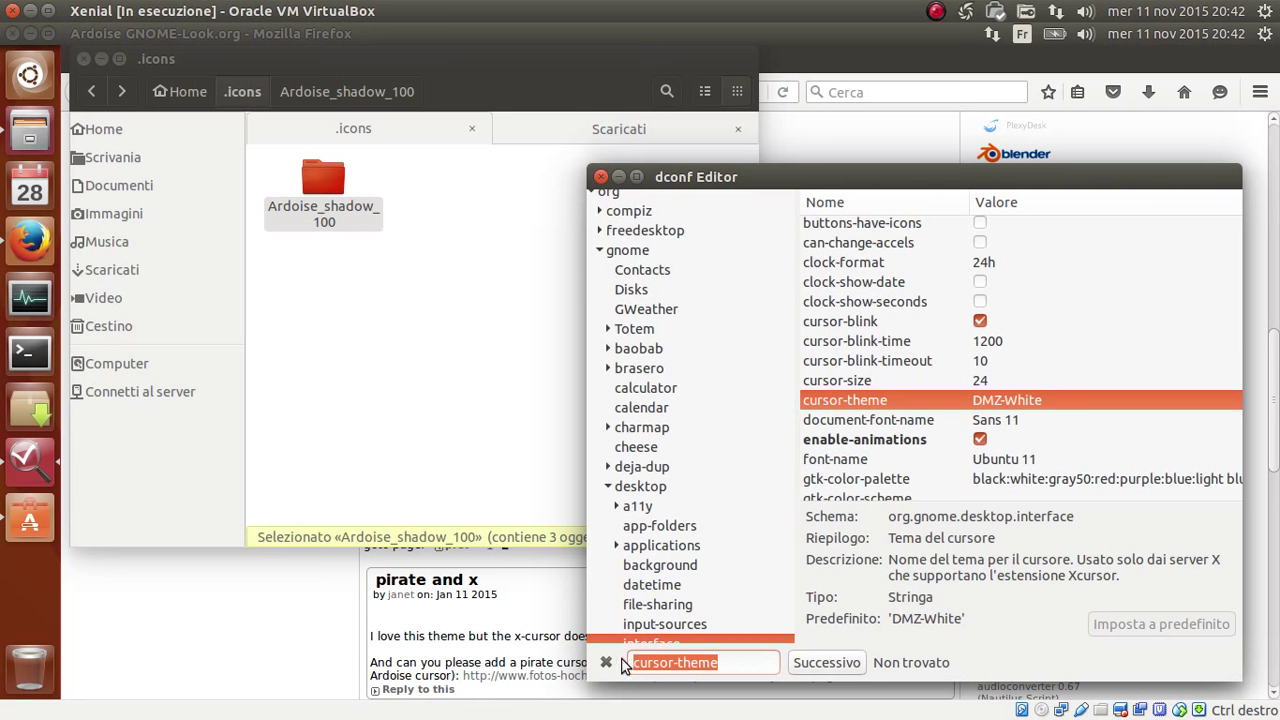
{"action": "left_click", "coordinate": [705, 177]}
{"action": "left_click", "coordinate": [688, 197]}
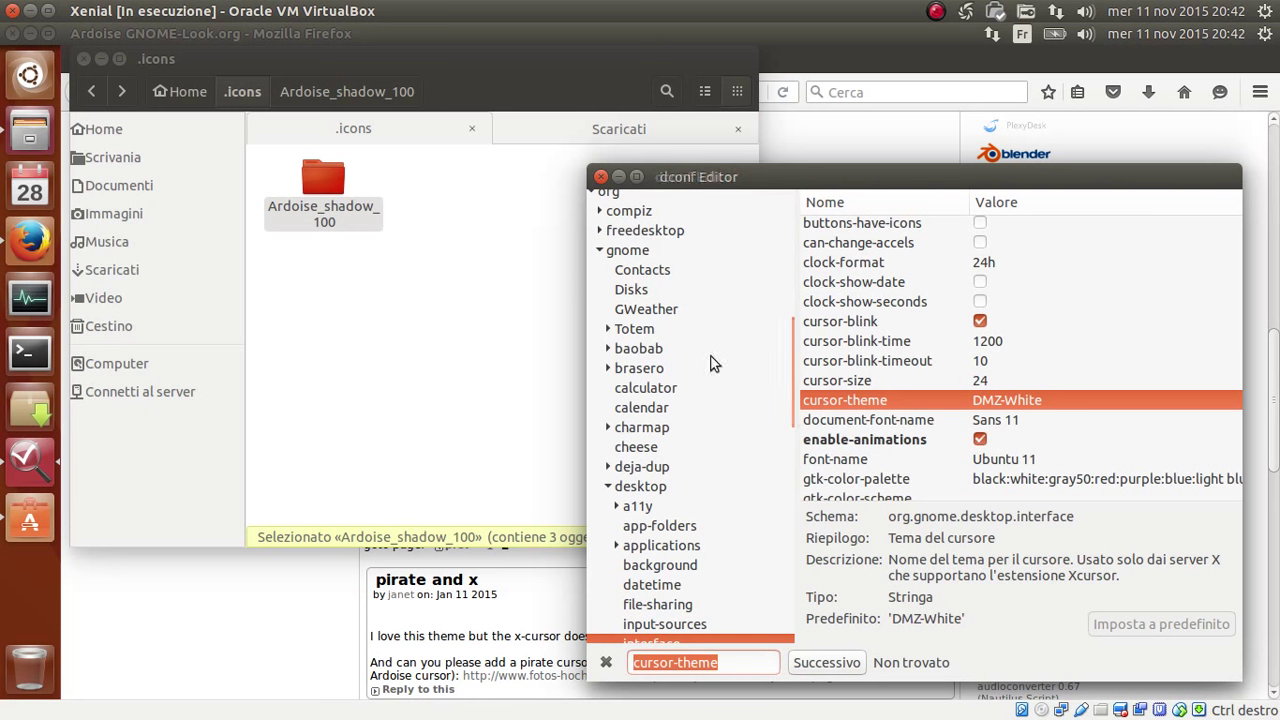
{"action": "left_click", "coordinate": [742, 662]}
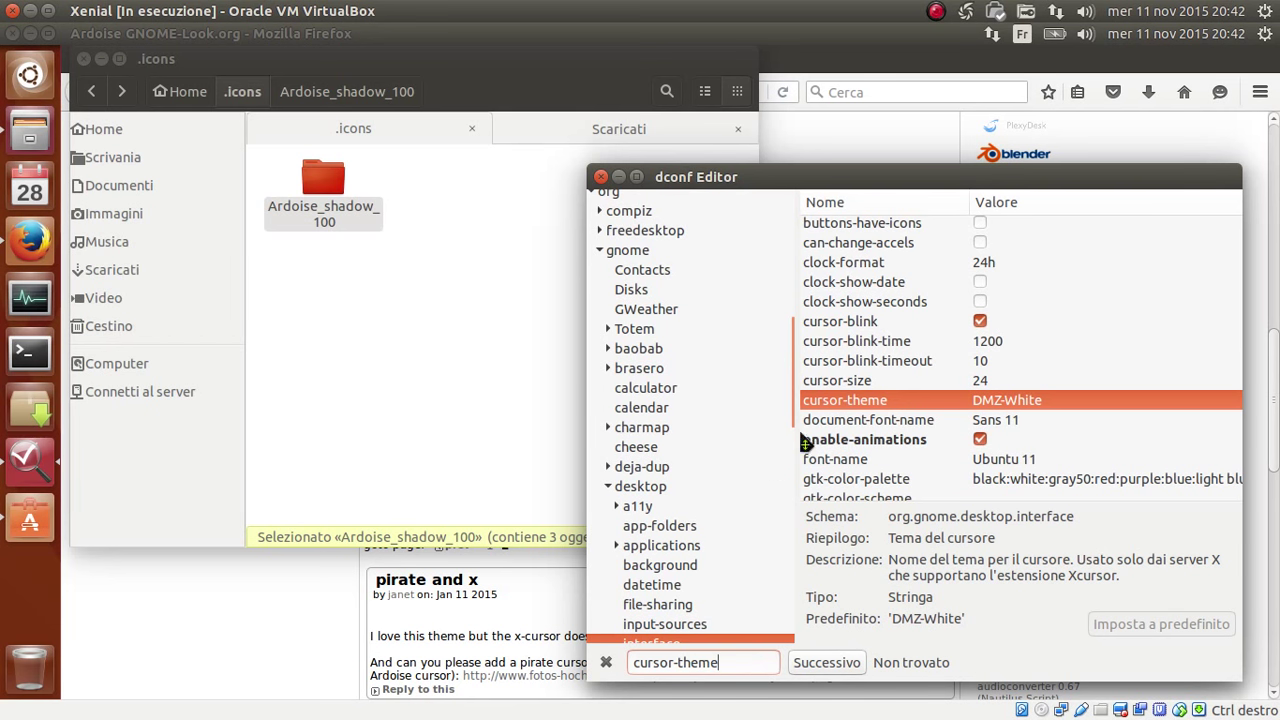
- Inspect the cursor-theme and cursor-size keys under org.gnome.desktop.interface
{"action": "left_click_drag", "start_coordinate": [791, 381], "coordinate": [784, 457]}
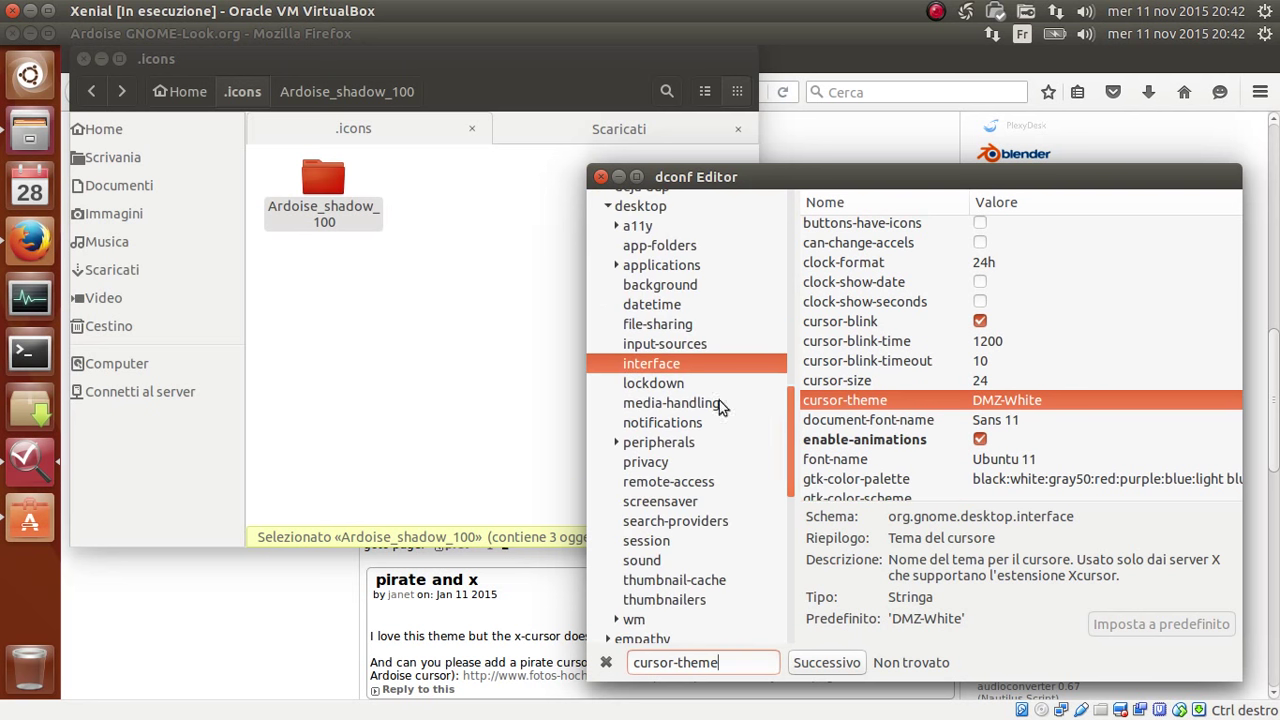
{"action": "left_click", "coordinate": [815, 403]}
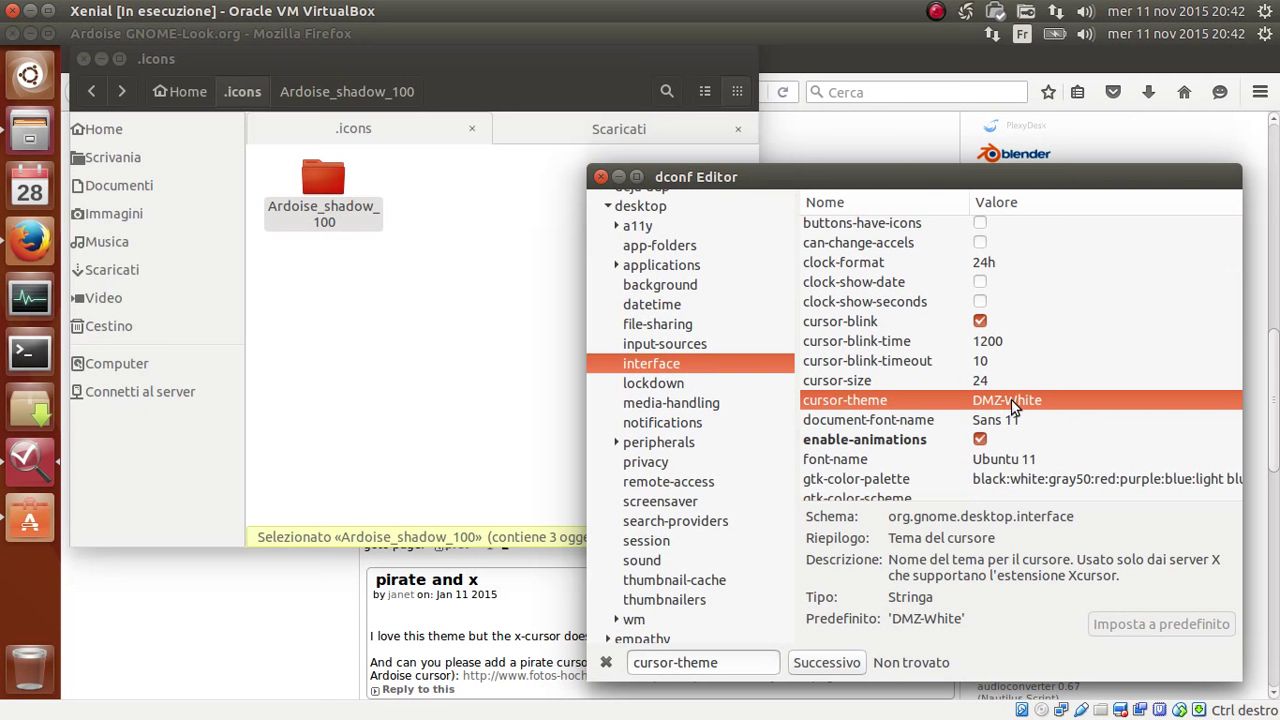
{"action": "left_click", "coordinate": [862, 381]}
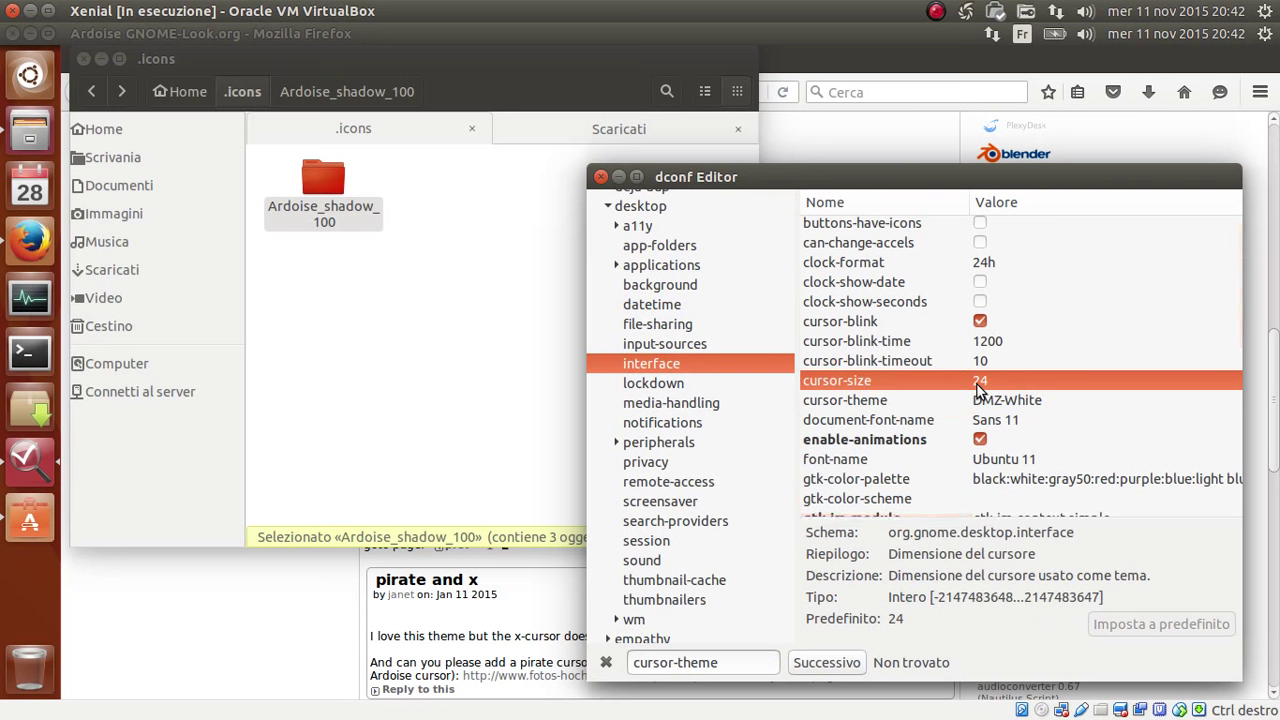
- Compare the descriptions and default values of the cursor-theme and cursor-size keys
{"action": "left_click", "coordinate": [869, 402]}
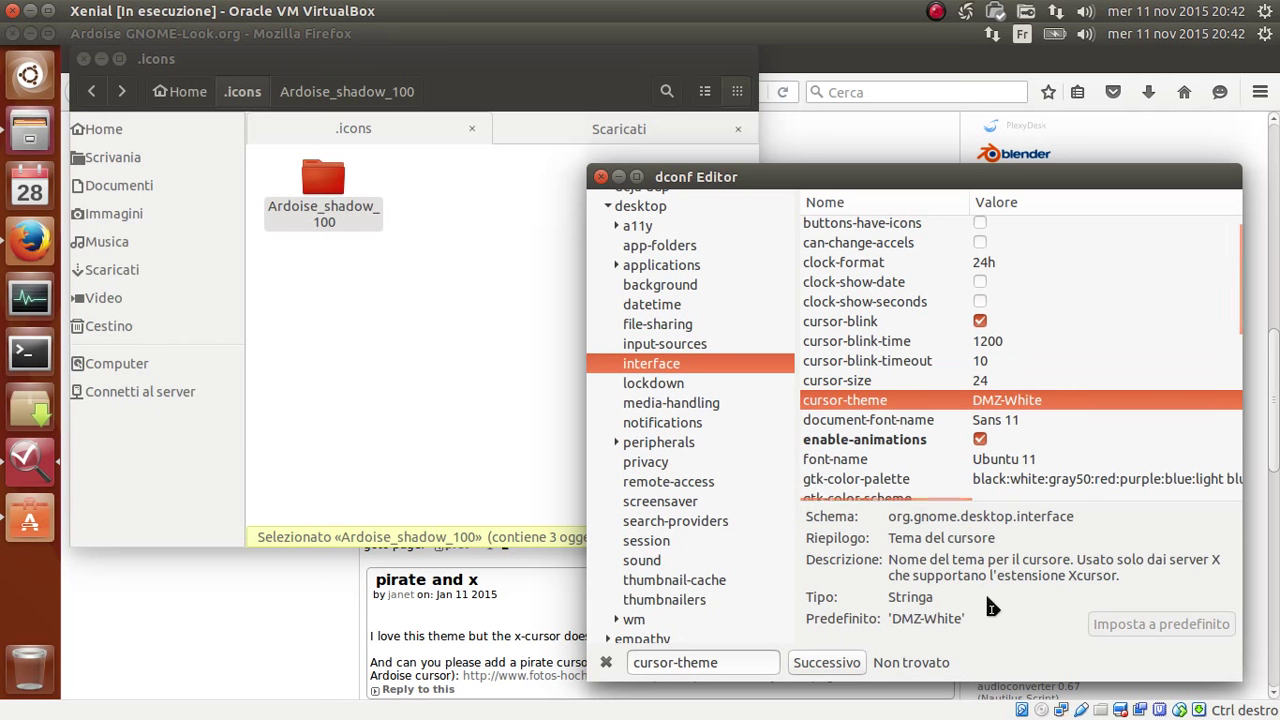
{"action": "left_click", "coordinate": [842, 382]}
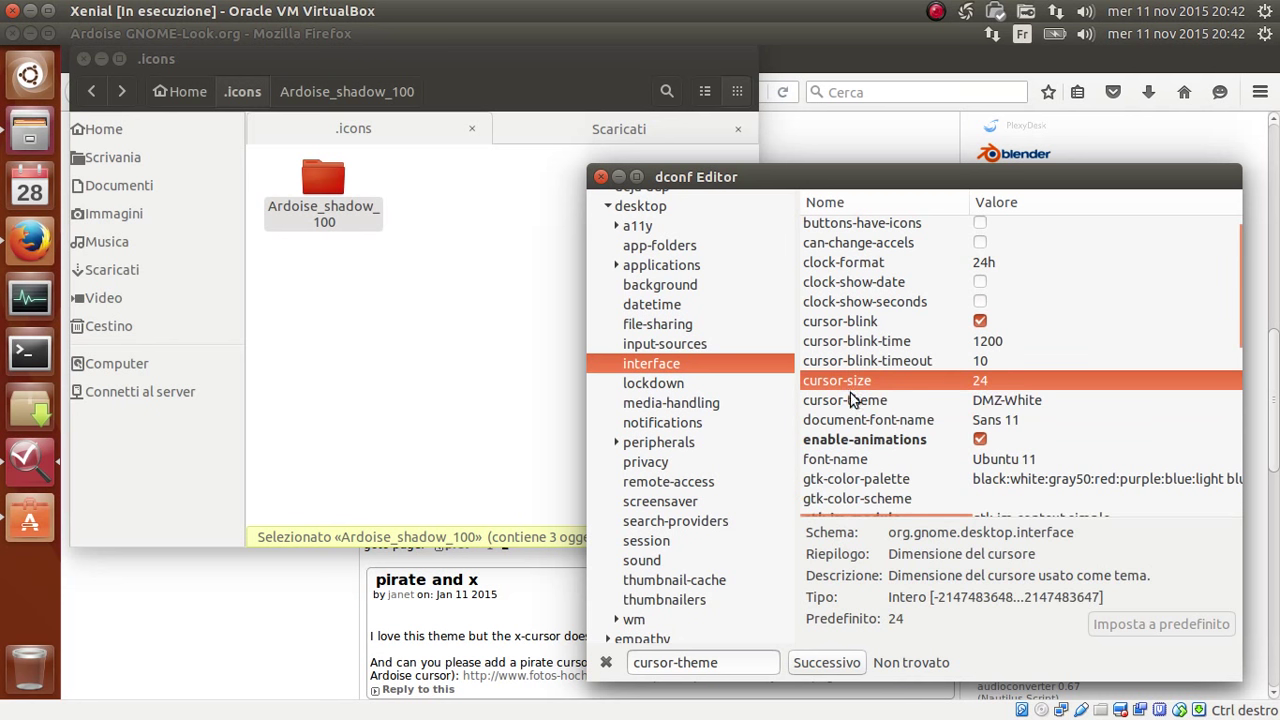
{"action": "left_click", "coordinate": [852, 400]}
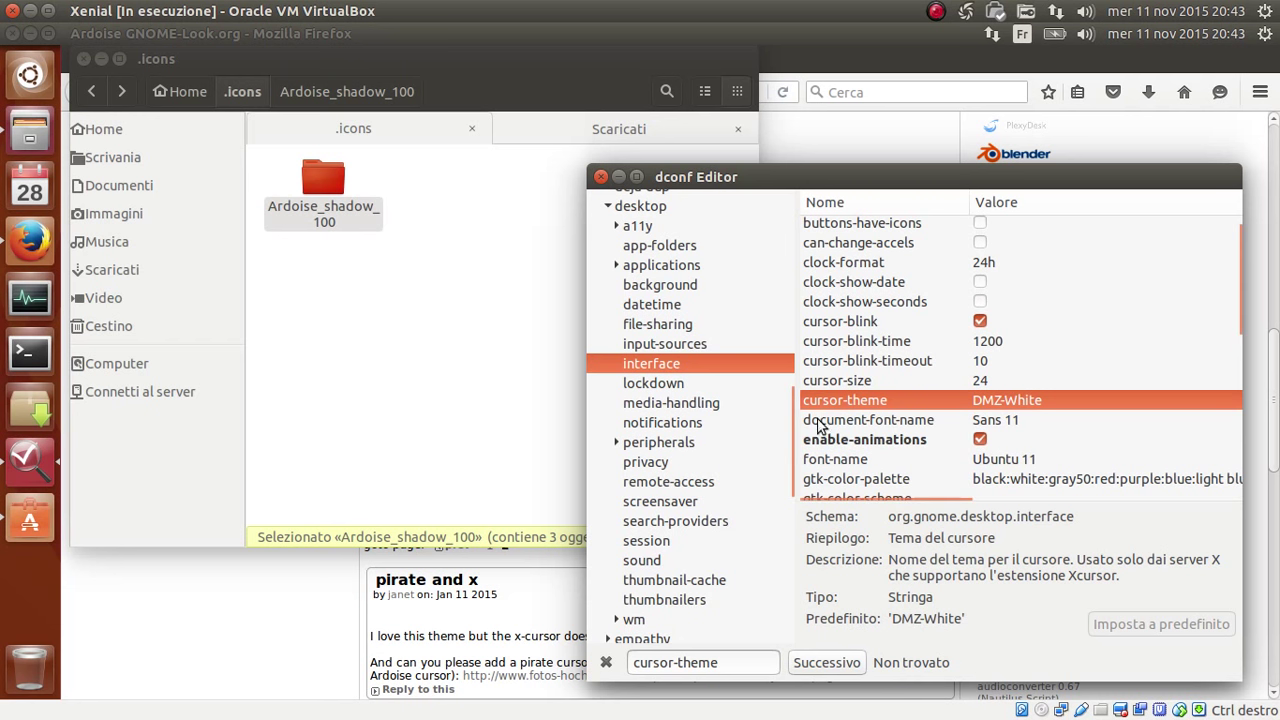
{"action": "left_click", "coordinate": [884, 383]}
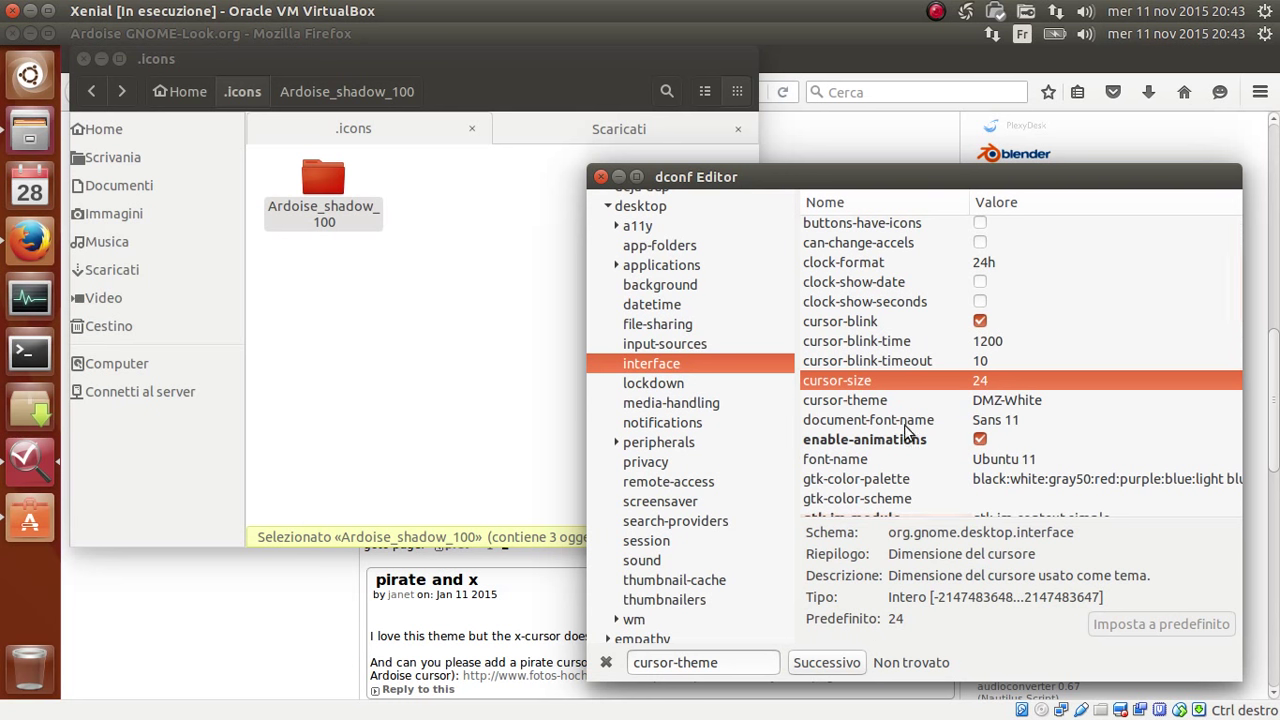
{"action": "left_click", "coordinate": [990, 401]}
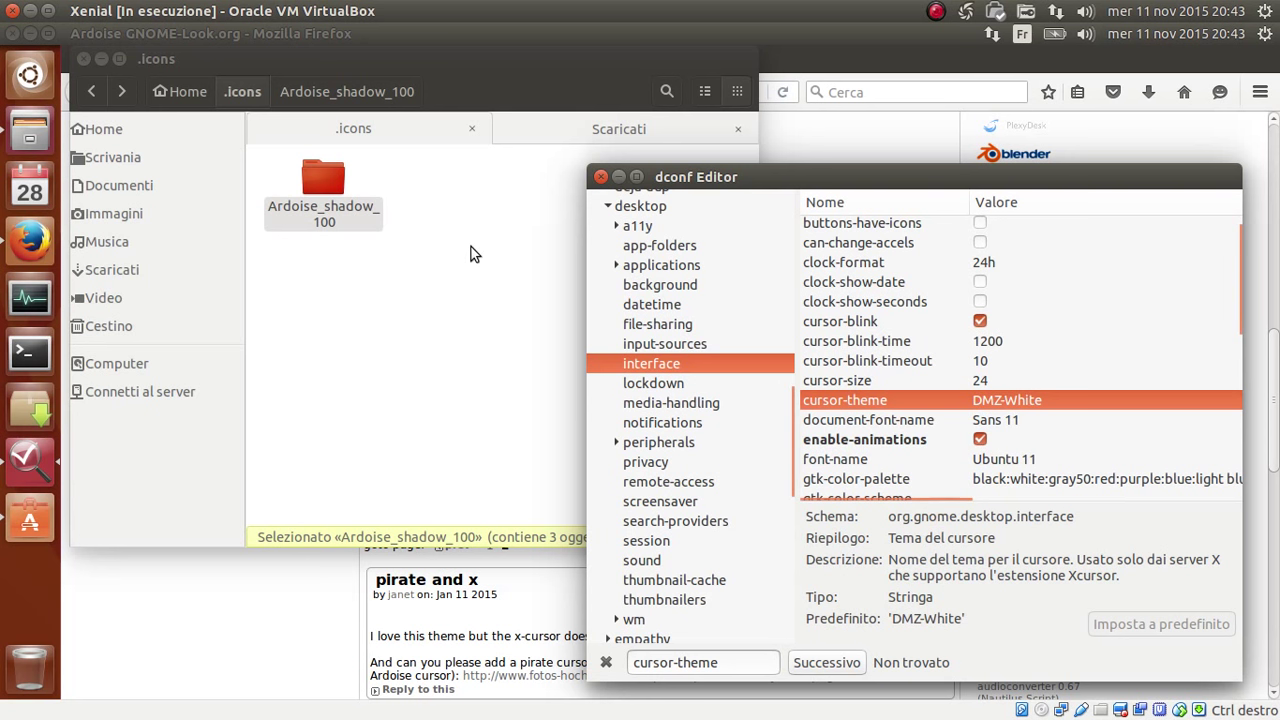
- Copy the name of the Ardoise_shadow_100 folder in .icons and set it as the cursor-theme value in dconf Editor
{"action": "left_click", "coordinate": [323, 183]}
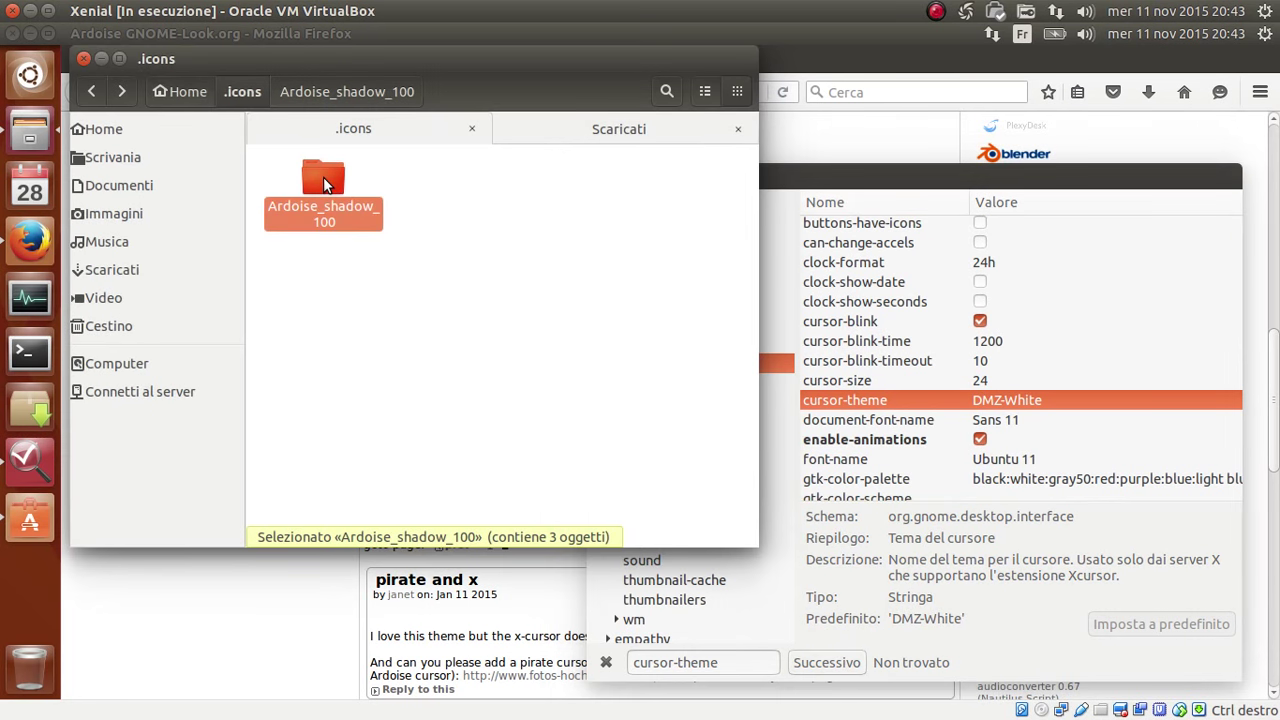
{"action": "key", "text": "F2"}
{"action": "key", "text": "ctrl+c"}
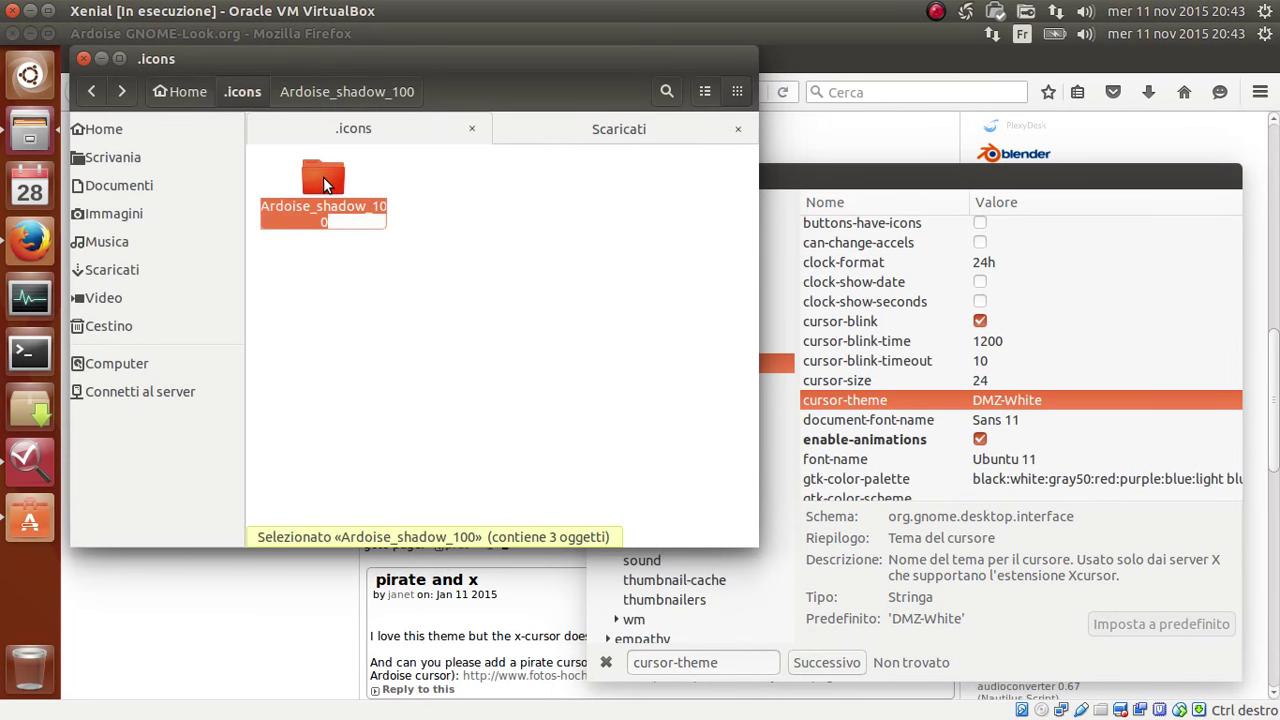
{"action": "key", "text": "Escape"}
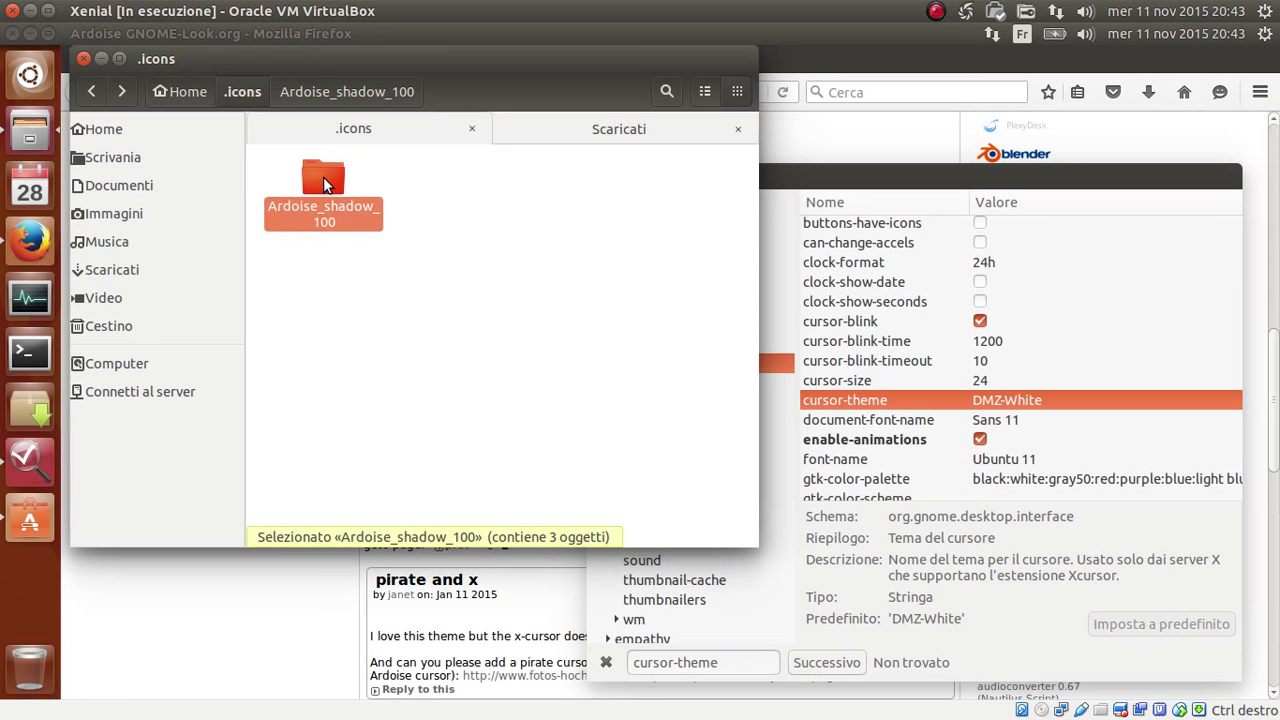
{"action": "left_click", "coordinate": [990, 400]}
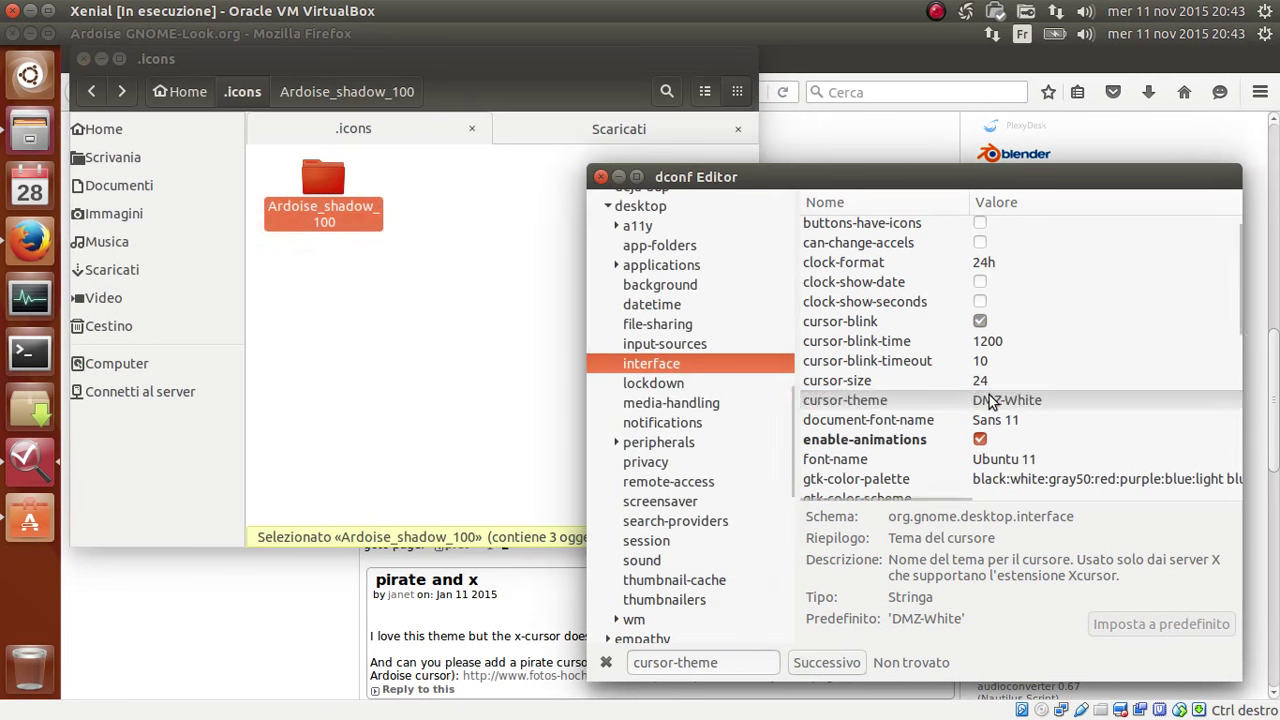
{"action": "left_click", "coordinate": [990, 400]}
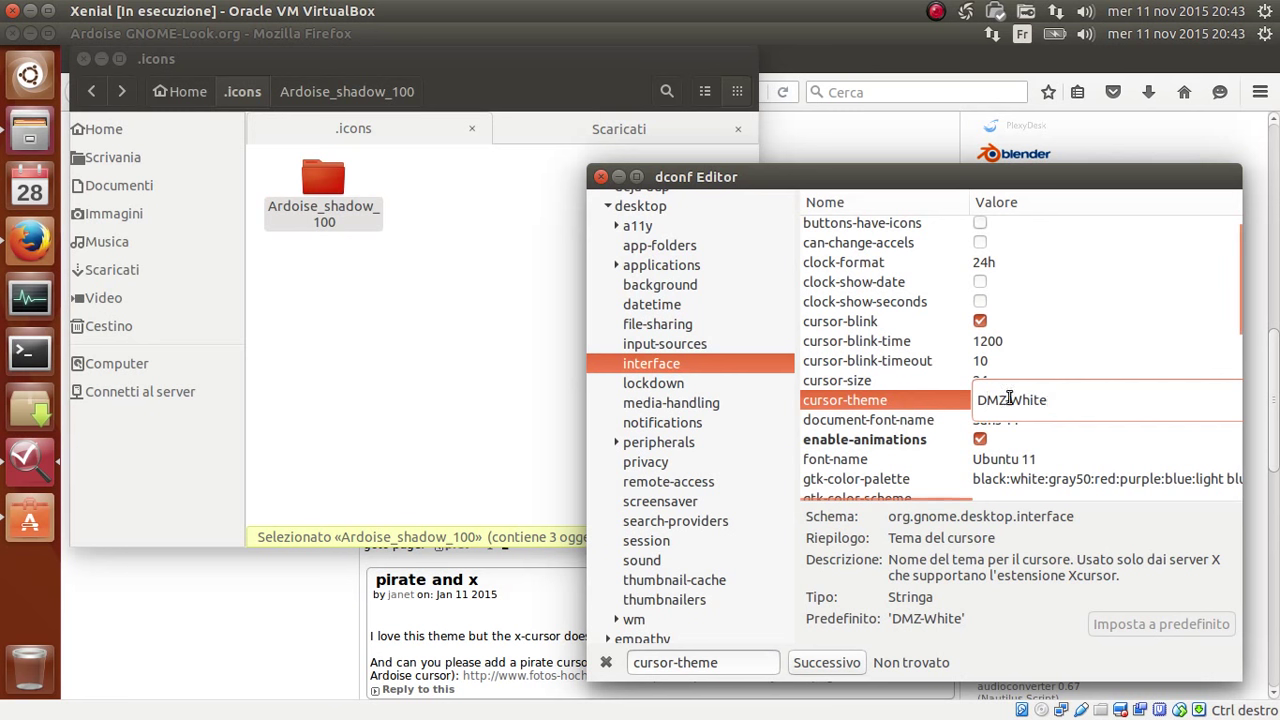
{"action": "key", "text": "ctrl+v"}
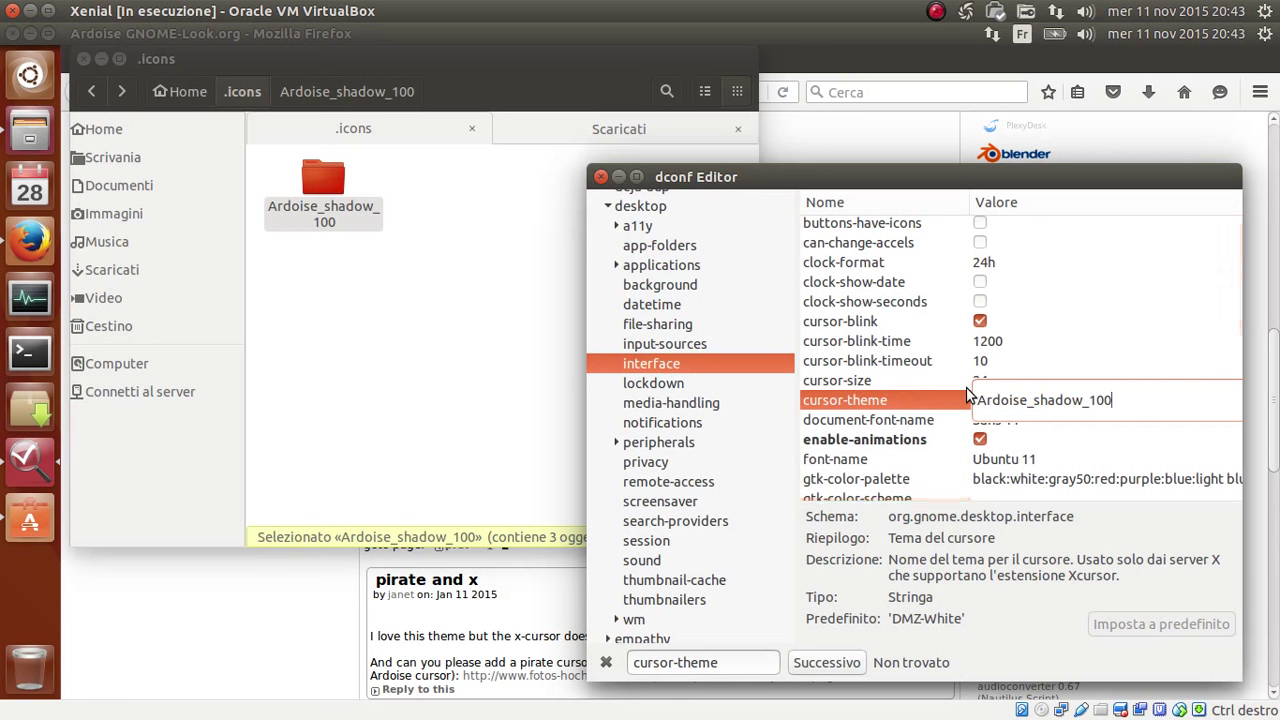
{"action": "key", "text": "Return"}
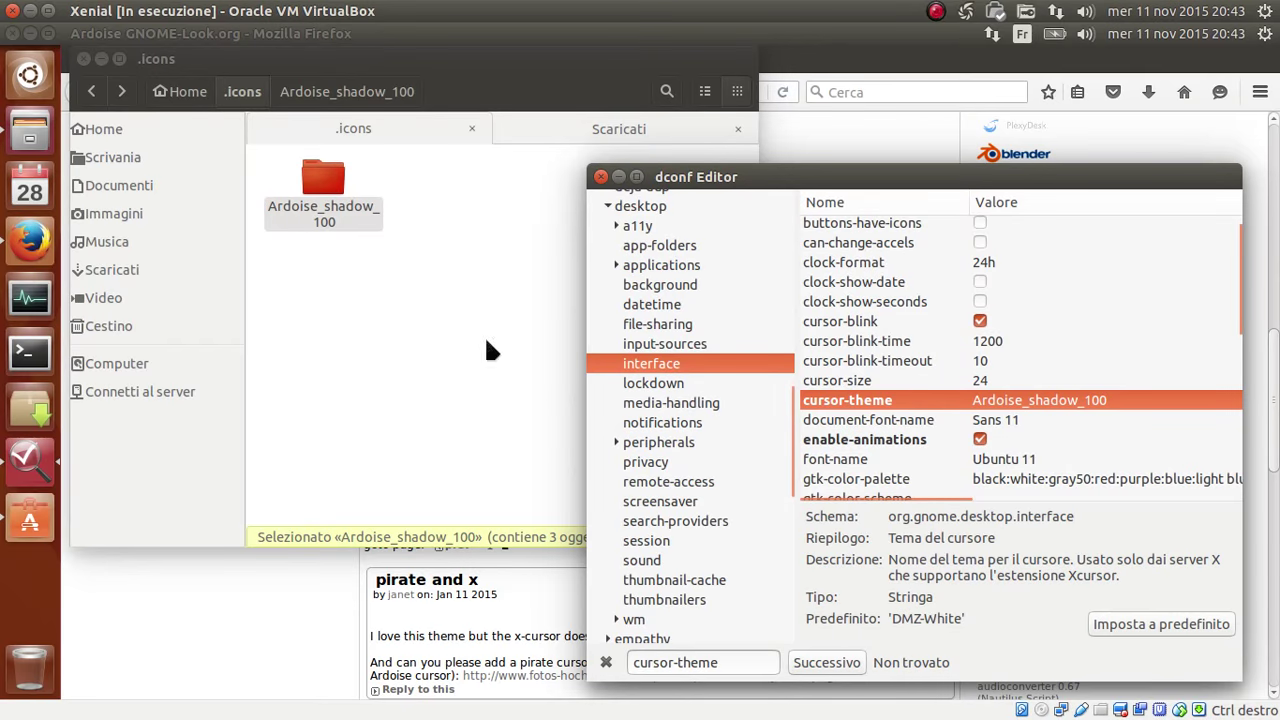
- Check the Ardoise theme page in Firefox, and bring dconf Editor and the .icons folder back into view
{"action": "left_click", "coordinate": [315, 599]}
{"action": "scroll", "coordinate": [557, 280], "scroll_direction": "up", "scroll_amount": 15}
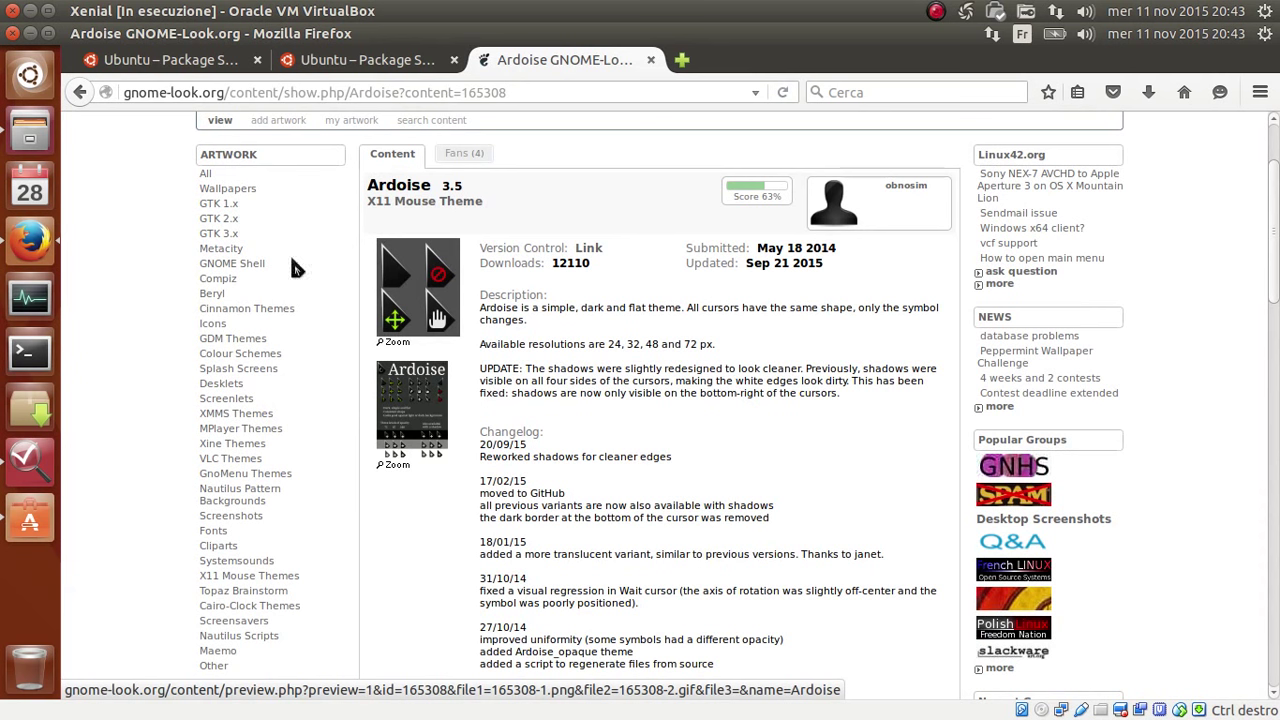
{"action": "left_click", "coordinate": [30, 458]}
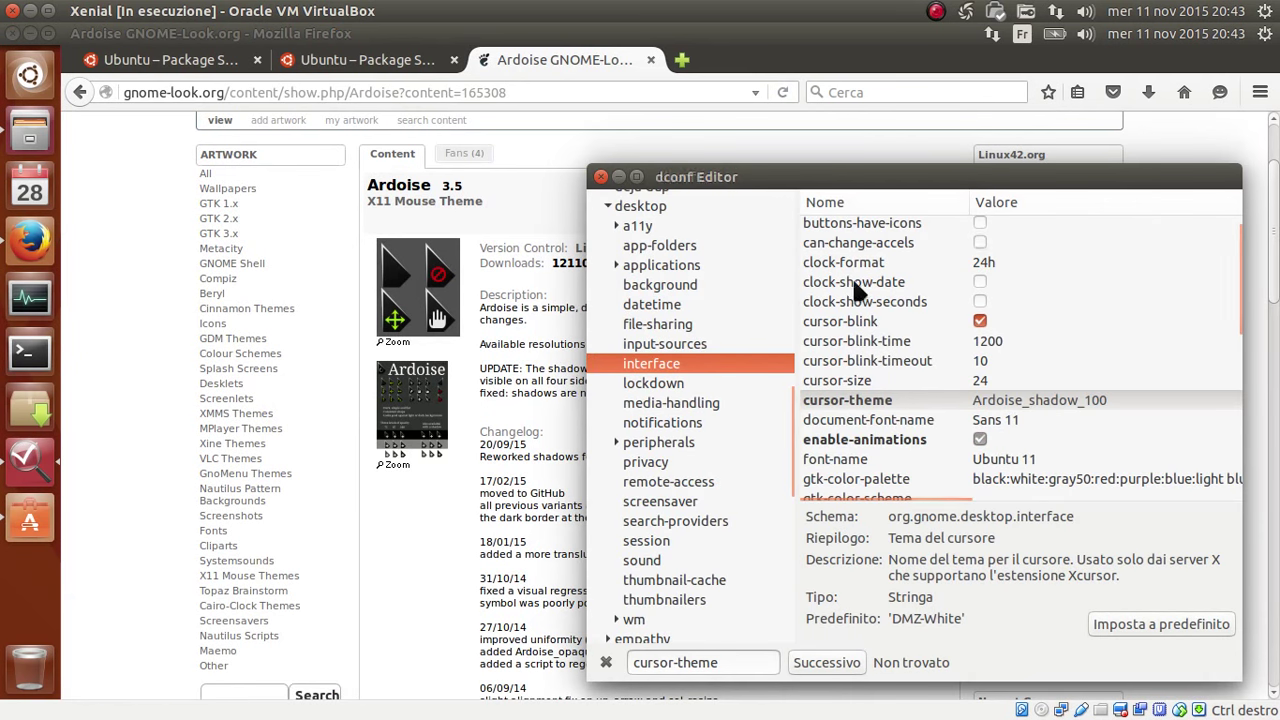
{"action": "left_click", "coordinate": [971, 405]}
{"action": "left_click", "coordinate": [32, 140]}
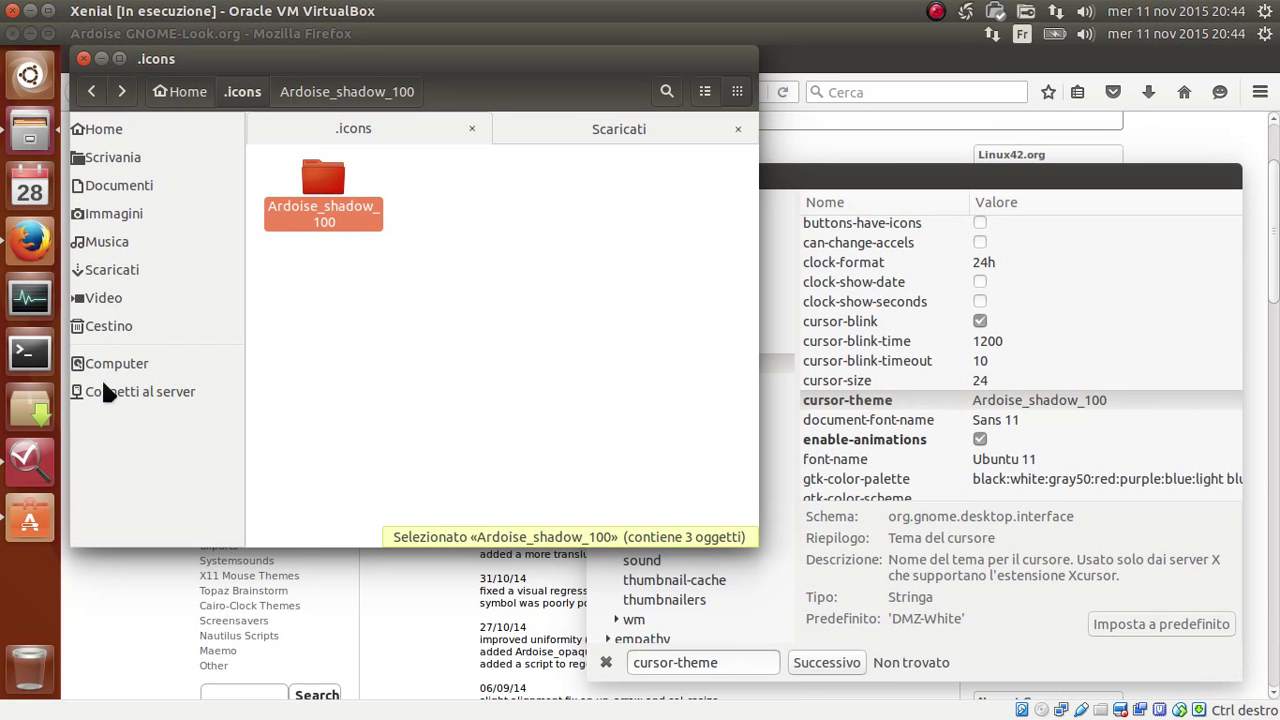
- Set the cursor-size value to 48 in dconf Editor
{"action": "left_click", "coordinate": [984, 380]}
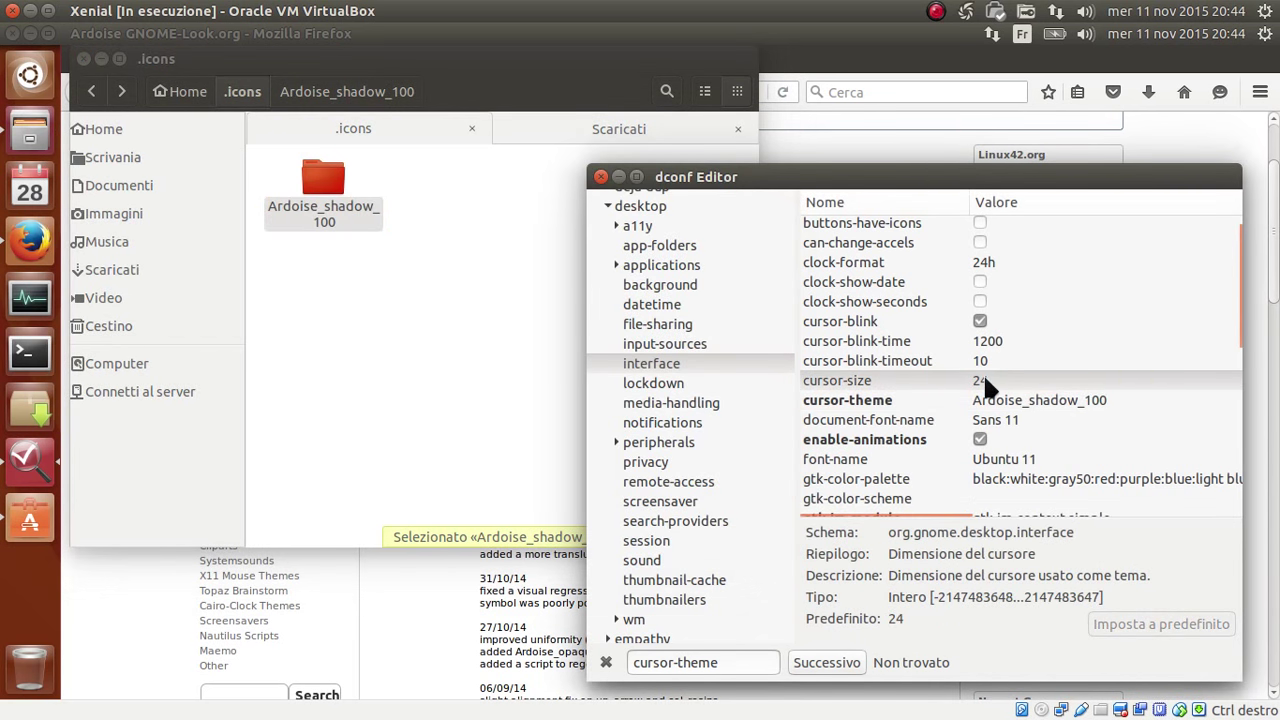
{"action": "left_click", "coordinate": [985, 380]}
{"action": "left_click_drag", "start_coordinate": [1001, 381], "coordinate": [965, 381]}
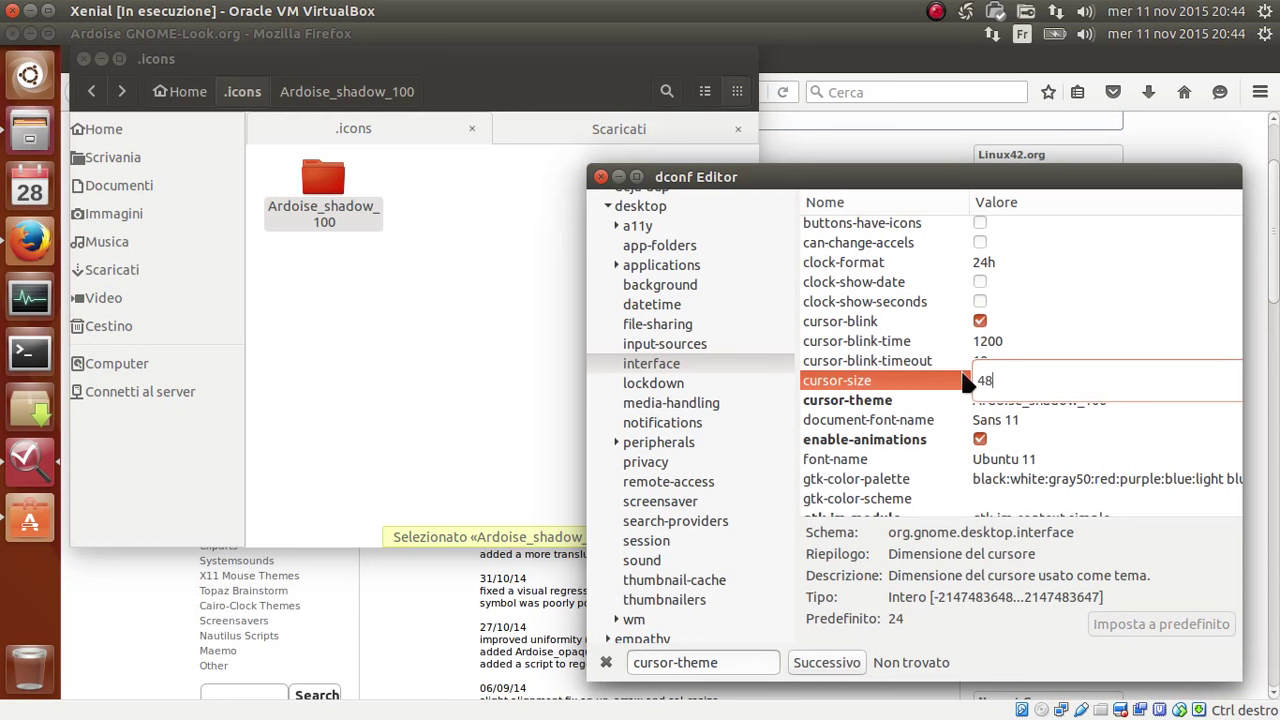
{"action": "key", "text": "Return"}
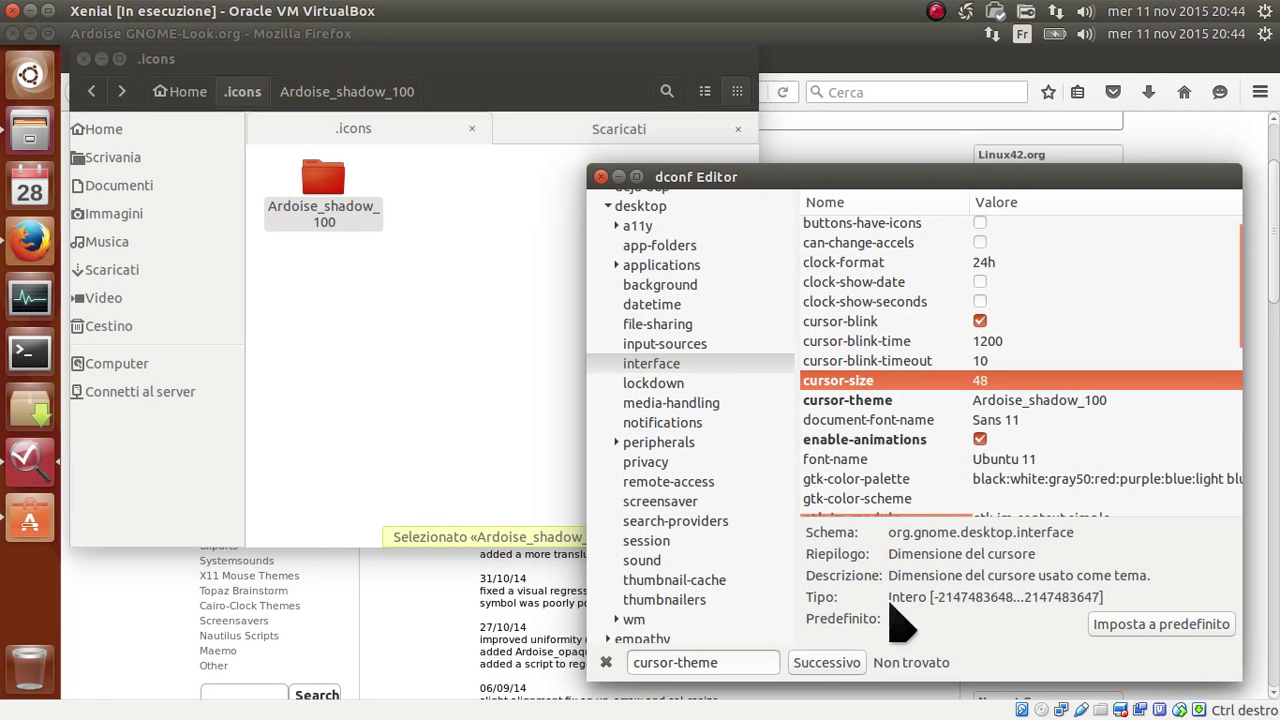
- Widen the dconf Editor window slightly by its side edge and try the resize pointer on its upper edge
{"action": "key", "text": "shift+Tab"}
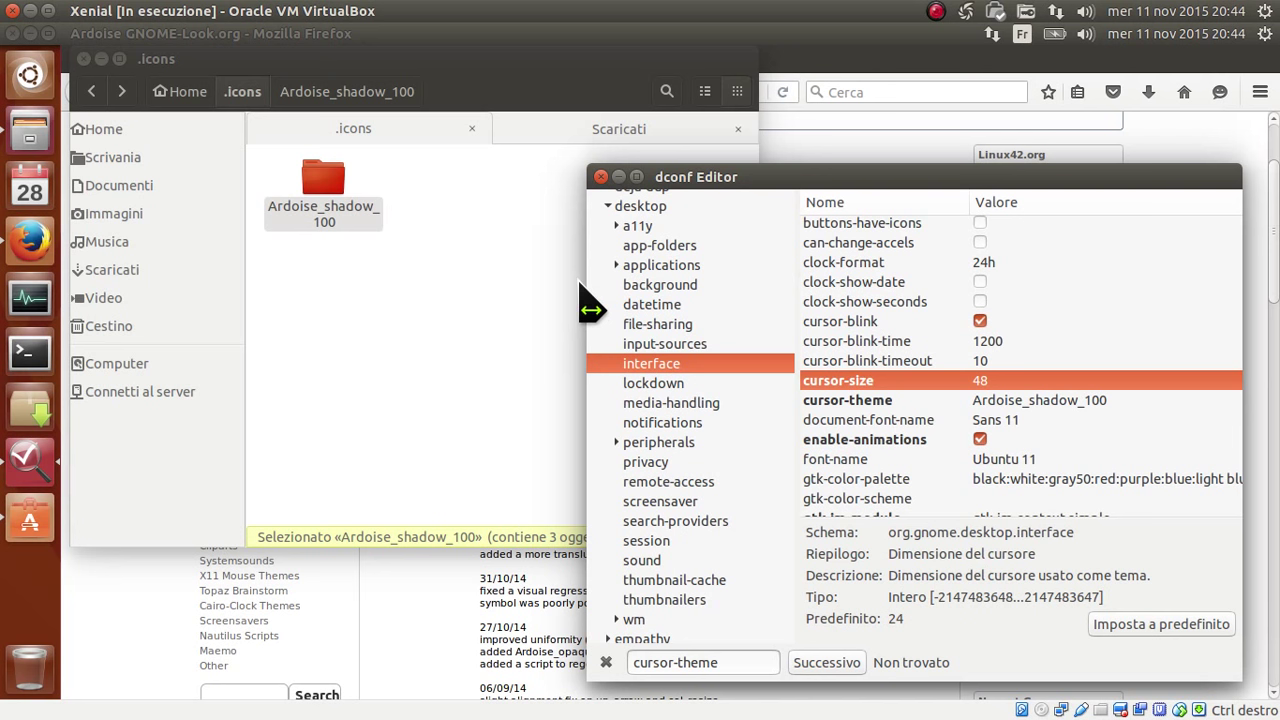
{"action": "mouse_move", "coordinate": [591, 310]}
{"action": "left_mouse_down"}
{"action": "mouse_move", "coordinate": [558, 320]}
{"action": "mouse_move", "coordinate": [594, 322]}
{"action": "mouse_move", "coordinate": [522, 320]}
{"action": "mouse_move", "coordinate": [598, 311]}
{"action": "mouse_move", "coordinate": [508, 303]}
{"action": "mouse_move", "coordinate": [571, 313]}
{"action": "left_mouse_up"}
{"action": "mouse_move", "coordinate": [768, 168]}
{"action": "left_mouse_down"}
{"action": "mouse_move", "coordinate": [767, 118]}
{"action": "mouse_move", "coordinate": [773, 170]}
{"action": "left_mouse_up"}
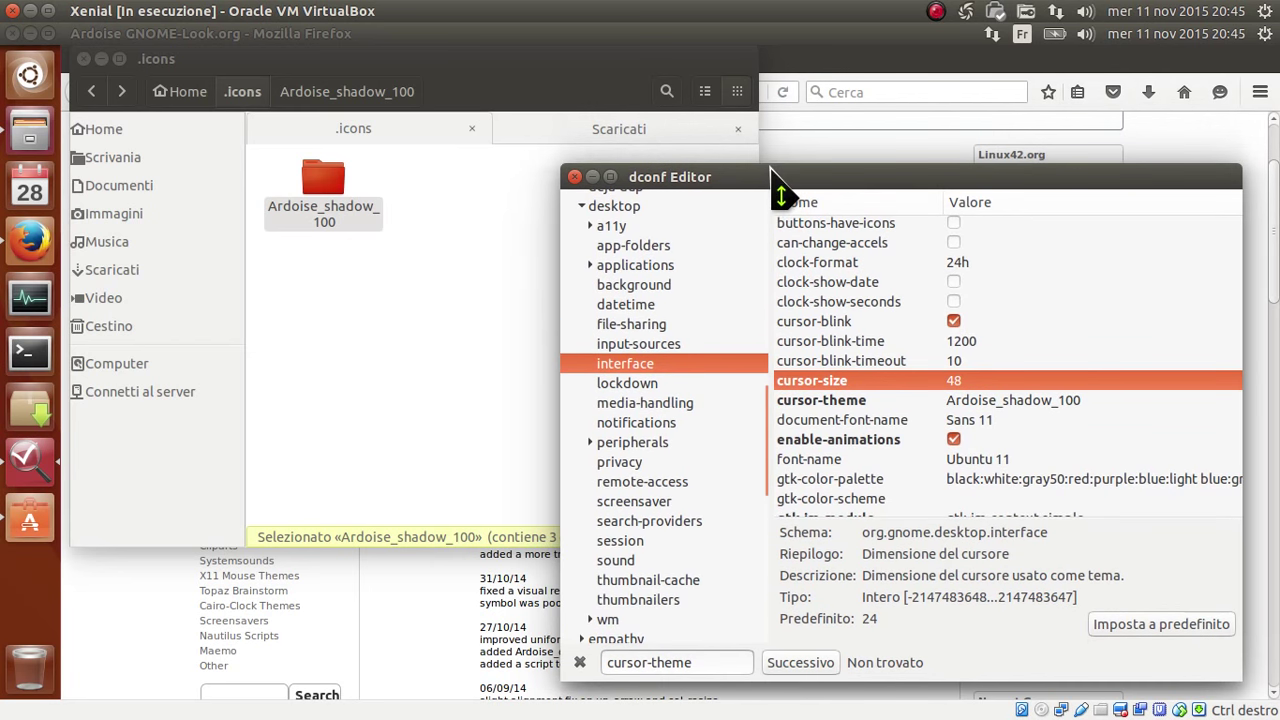
- Look at the Ardoise page in Firefox again, and return to the cursor-theme and cursor-size keys in dconf Editor
{"action": "left_click", "coordinate": [42, 250]}
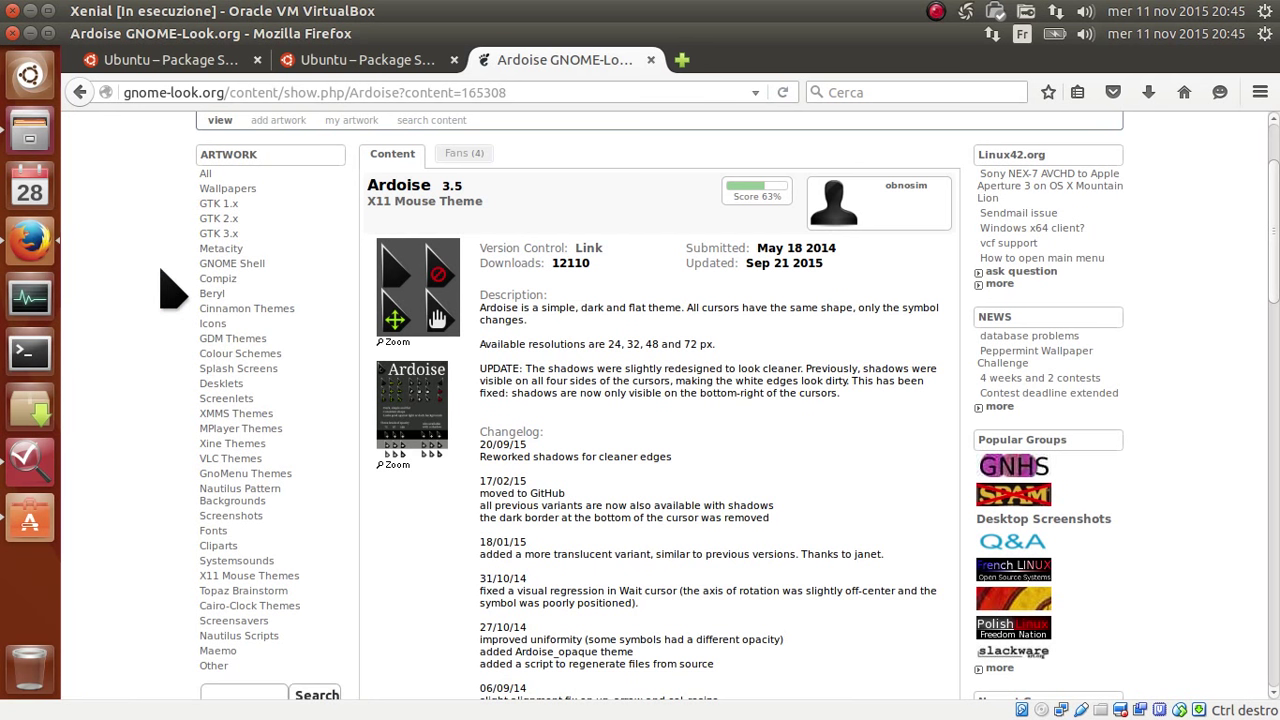
{"action": "left_click", "coordinate": [22, 452]}
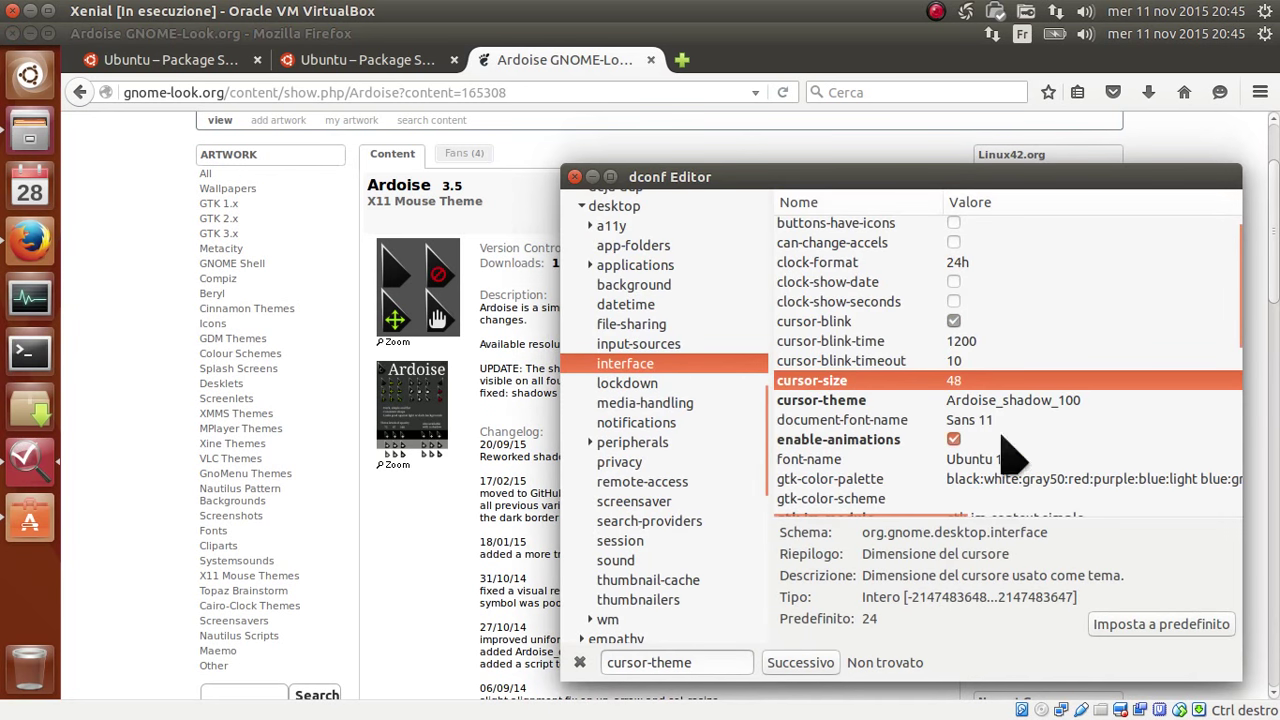
{"action": "left_click", "coordinate": [817, 401]}
{"action": "left_click", "coordinate": [818, 387]}
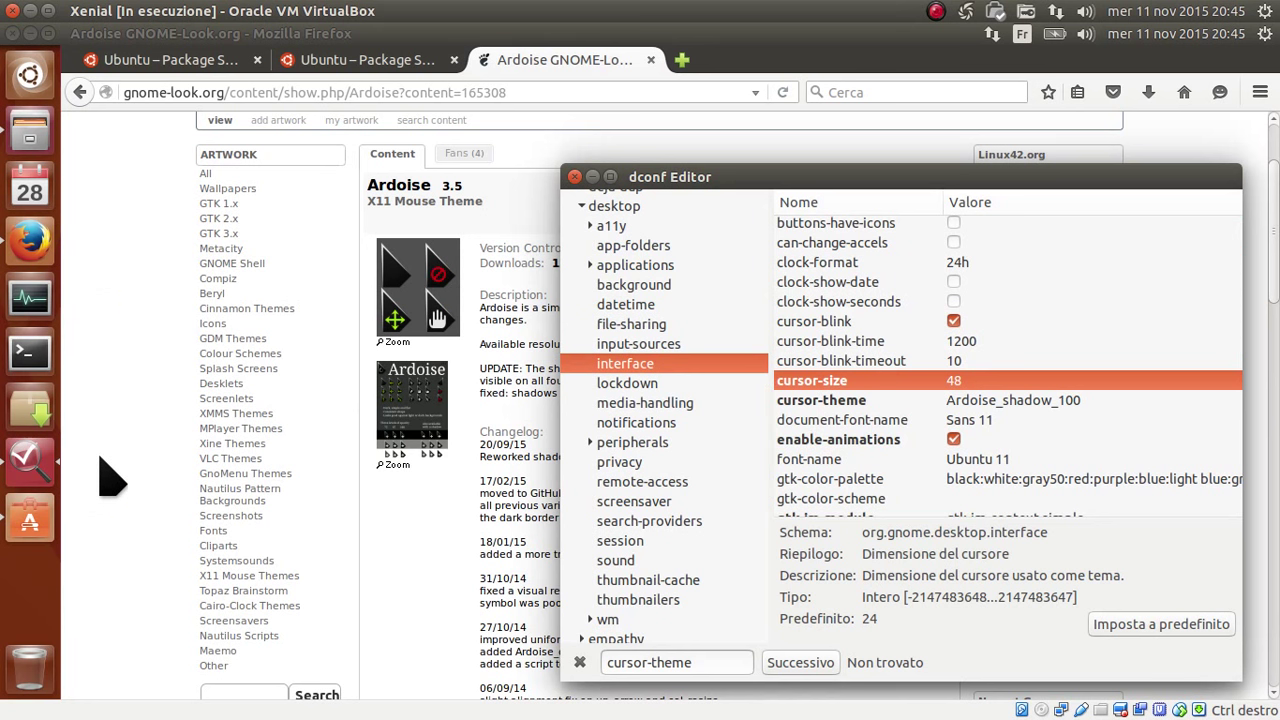
{"action": "left_click", "coordinate": [861, 402]}
{"action": "left_click", "coordinate": [860, 382]}
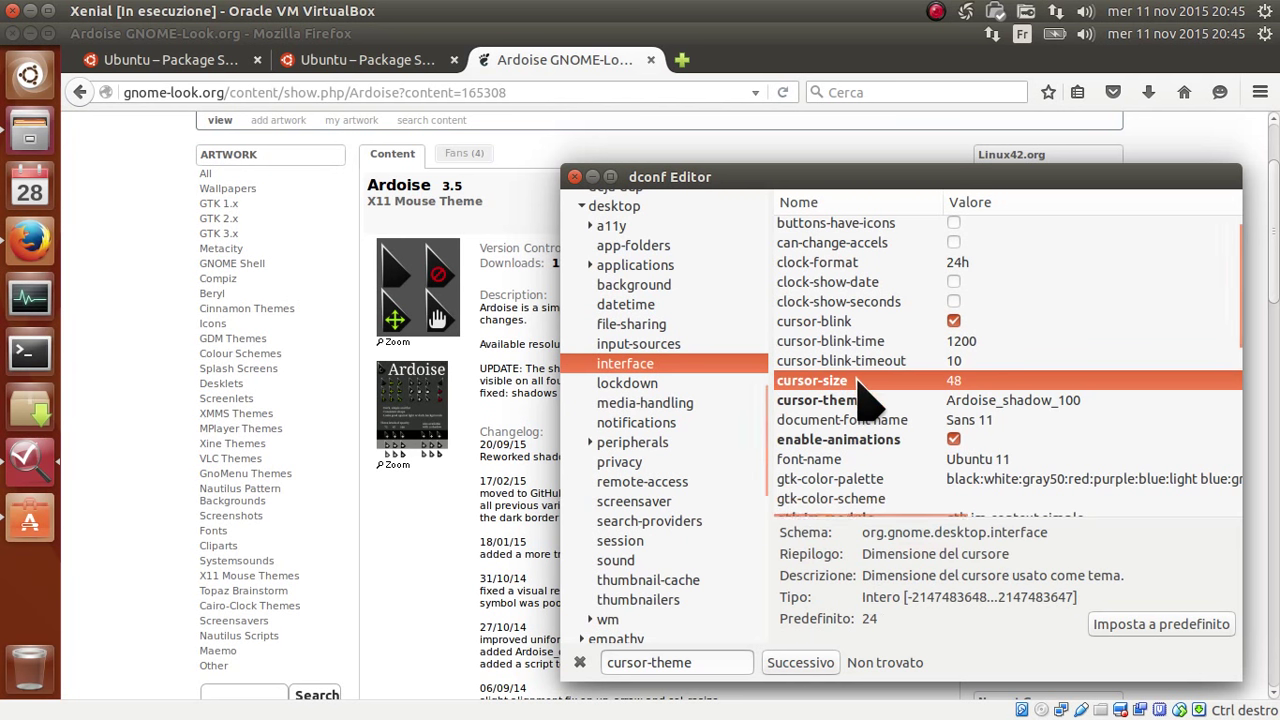
- Examine the default value, type and schema in the details of the cursor-size key
{"action": "left_click", "coordinate": [869, 619]}
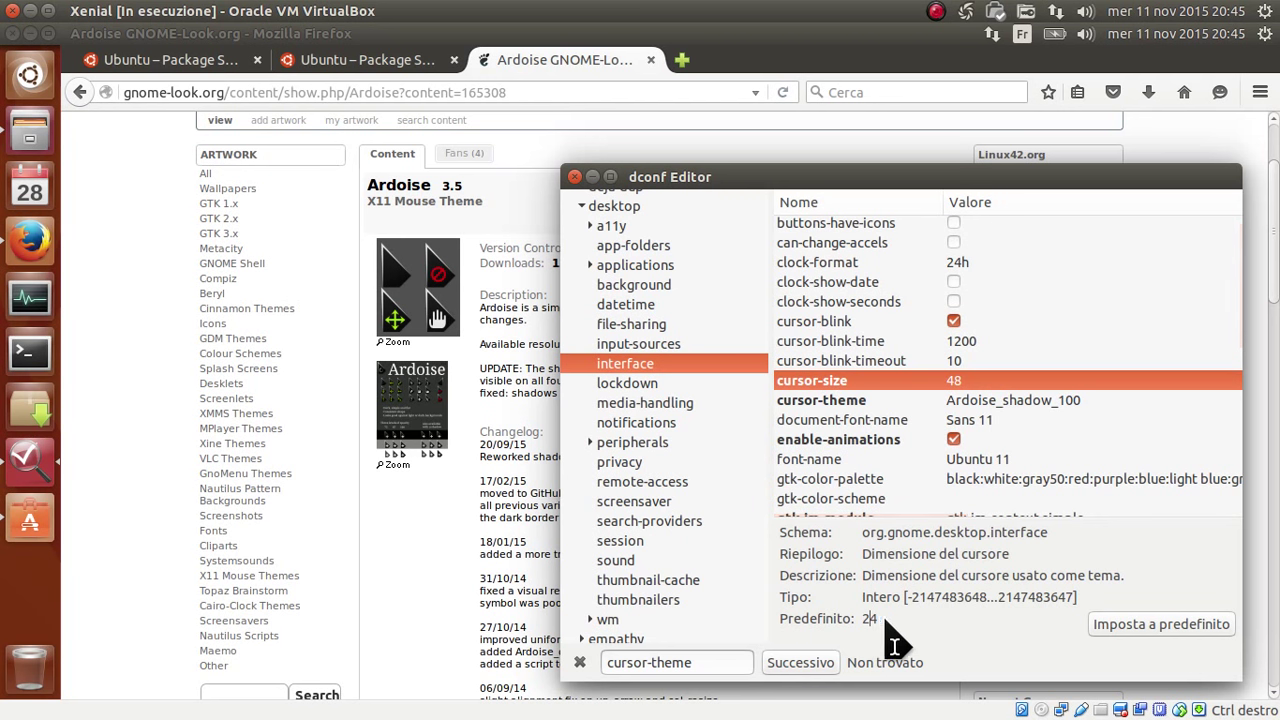
{"action": "double_click", "coordinate": [877, 597]}
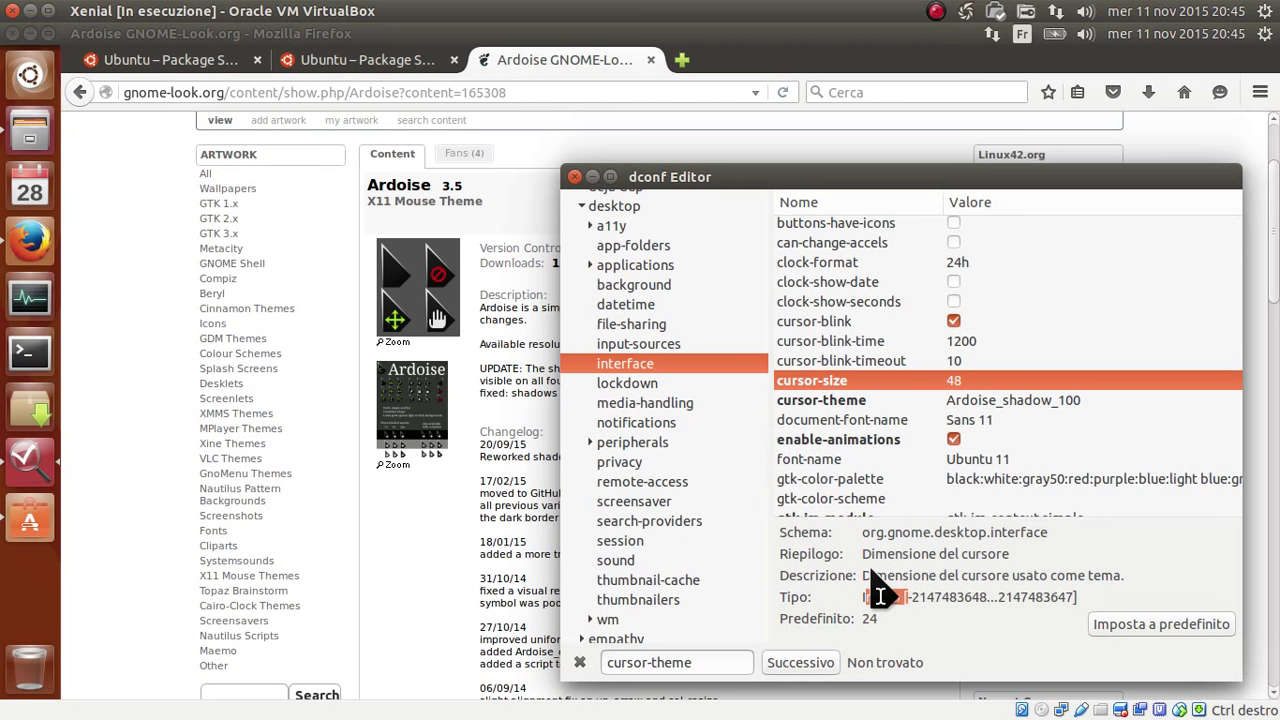
{"action": "left_click_drag", "start_coordinate": [878, 597], "coordinate": [906, 597]}
{"action": "left_click", "coordinate": [891, 532]}
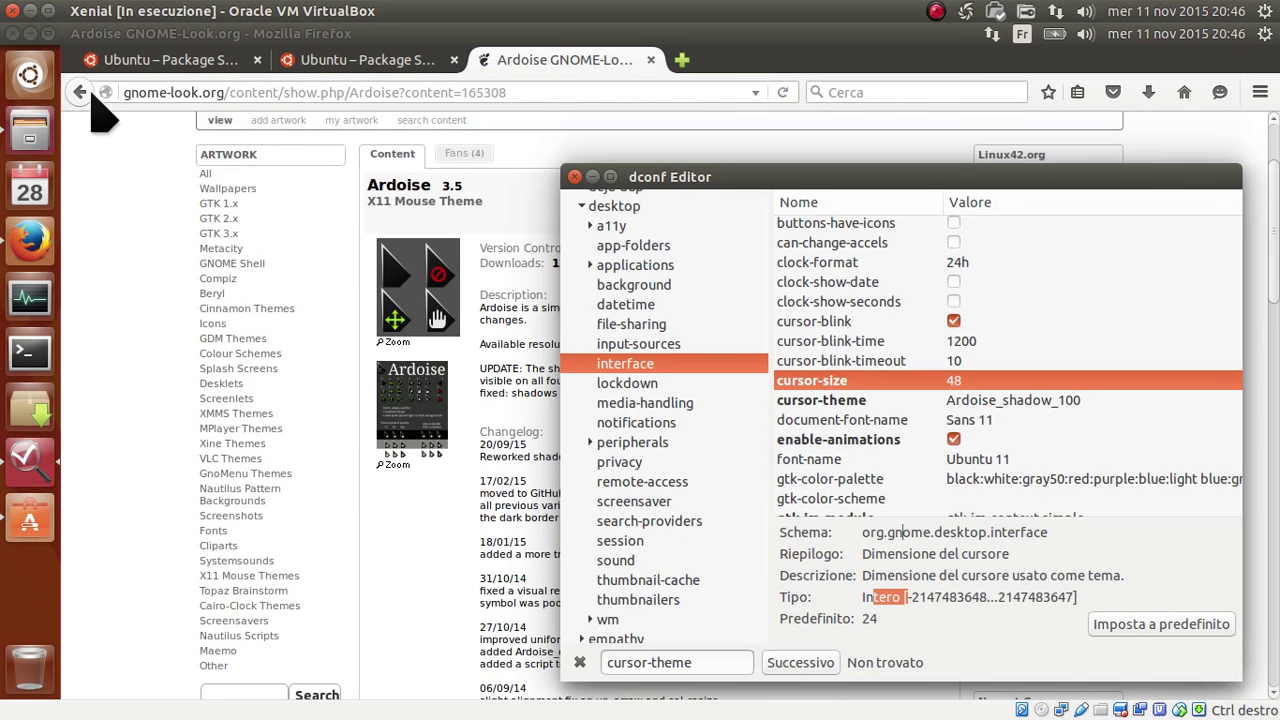
- Reset cursor-size to its default of 24 and cursor-theme to its default of DMZ-White
{"action": "mouse_move", "coordinate": [106, 30]}
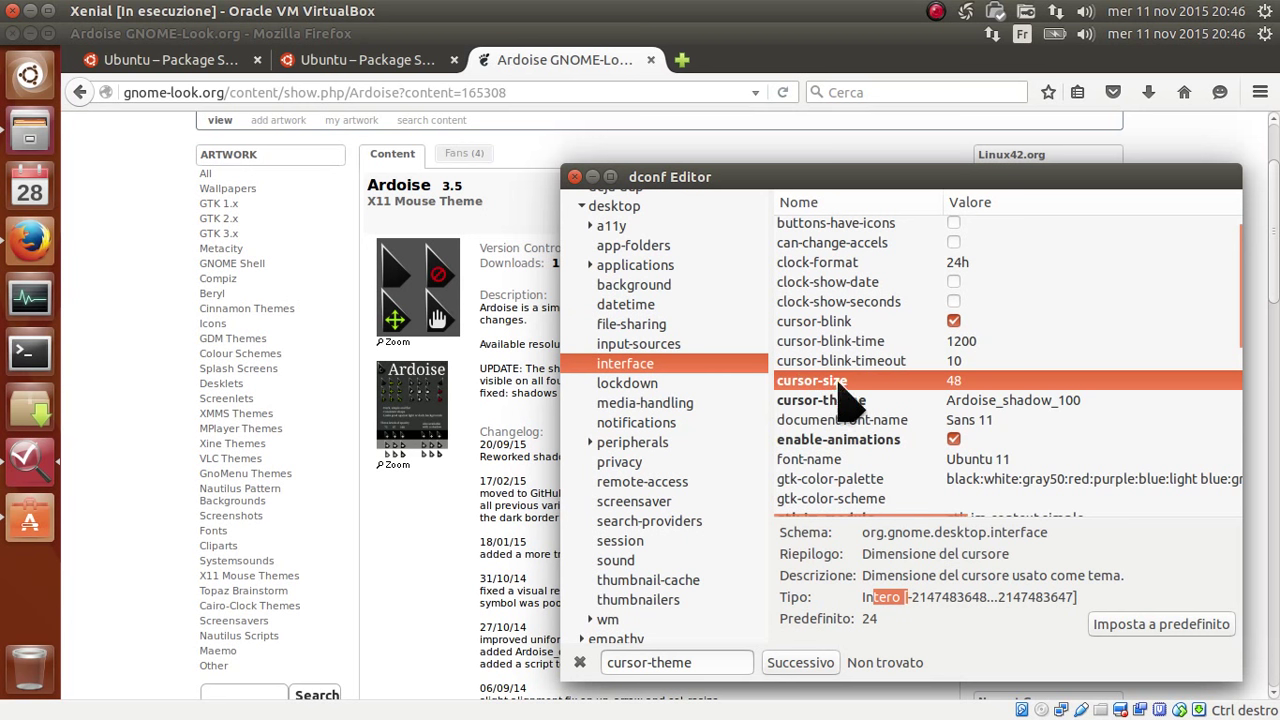
{"action": "left_click", "coordinate": [826, 400]}
{"action": "left_click", "coordinate": [832, 380]}
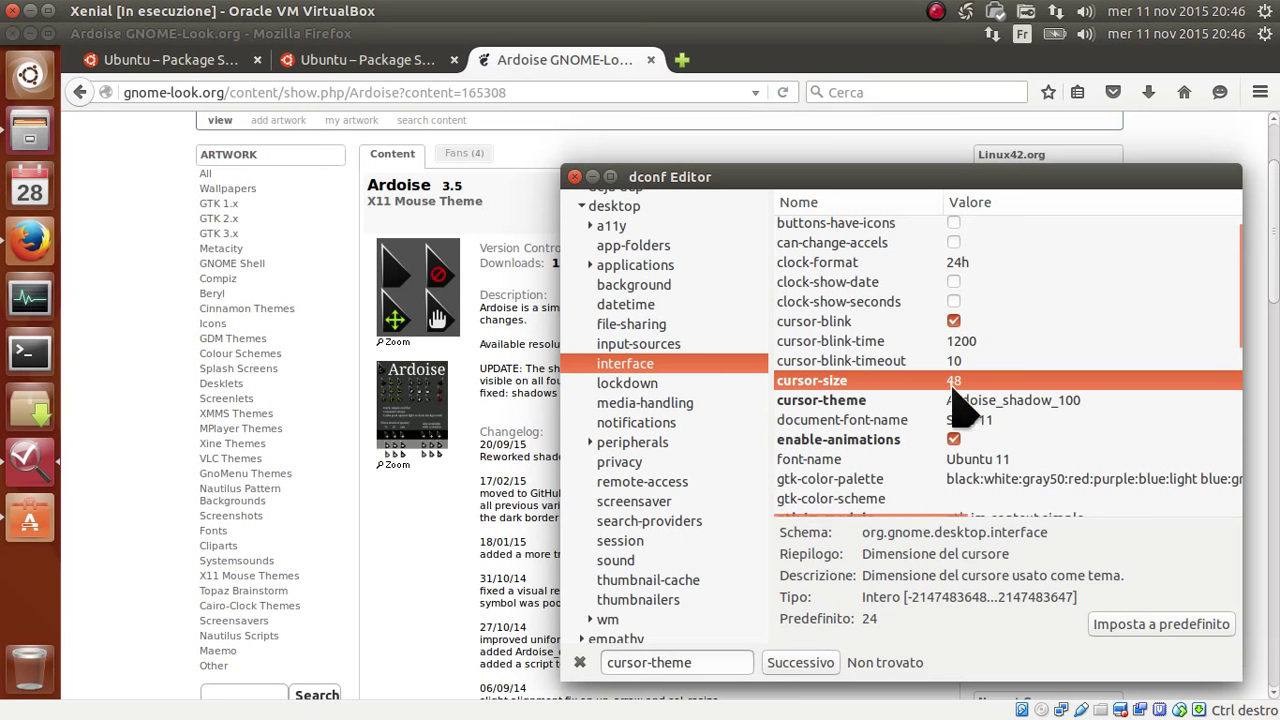
{"action": "left_click", "coordinate": [1168, 622]}
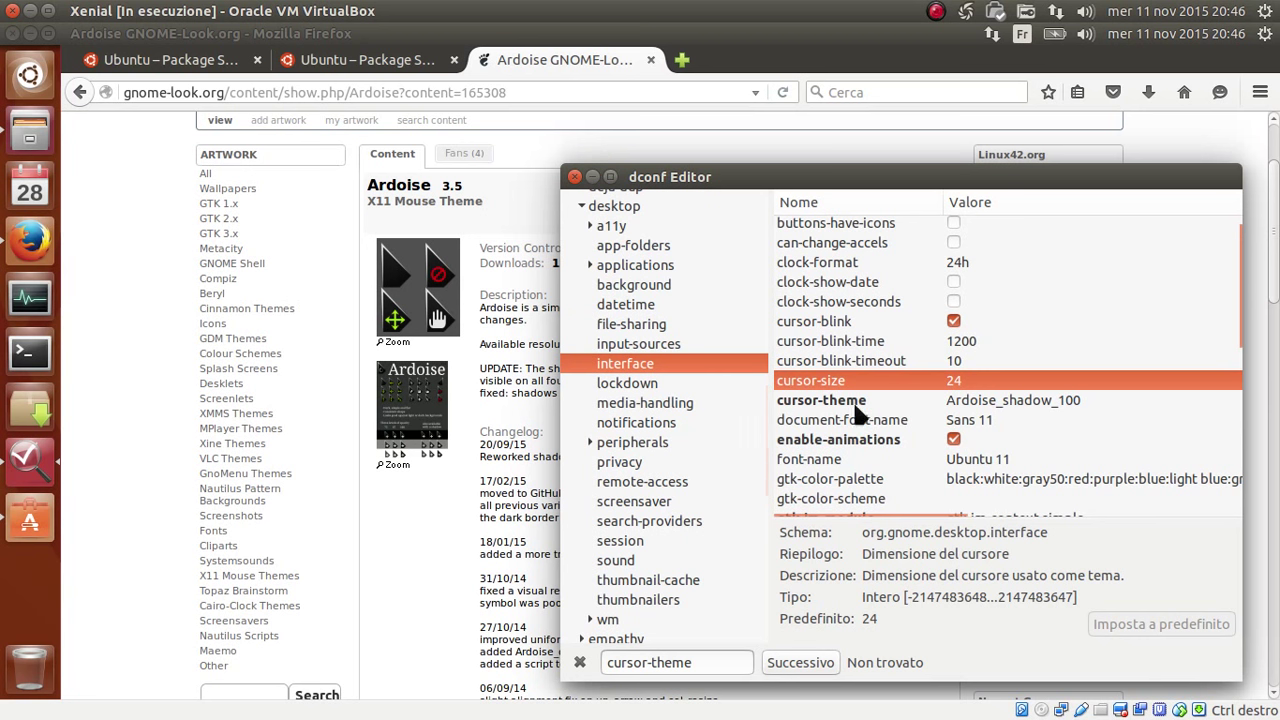
{"action": "left_click", "coordinate": [831, 401]}
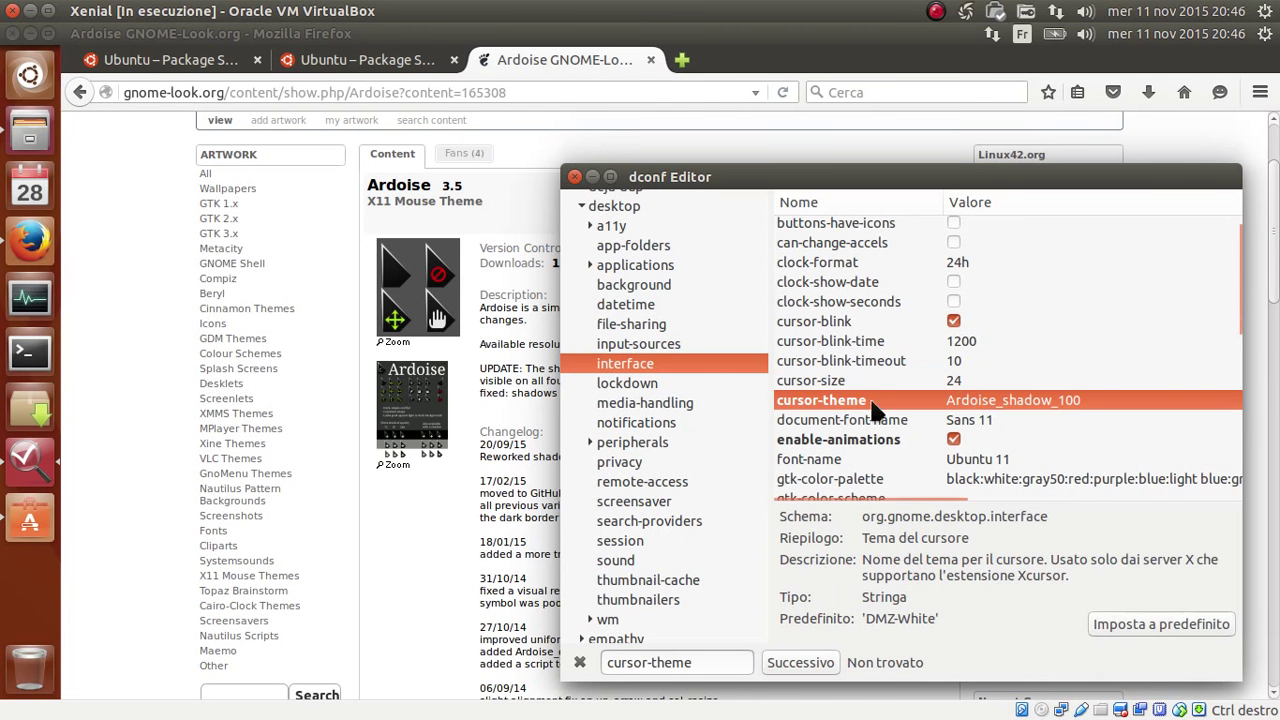
{"action": "left_click", "coordinate": [1166, 634]}
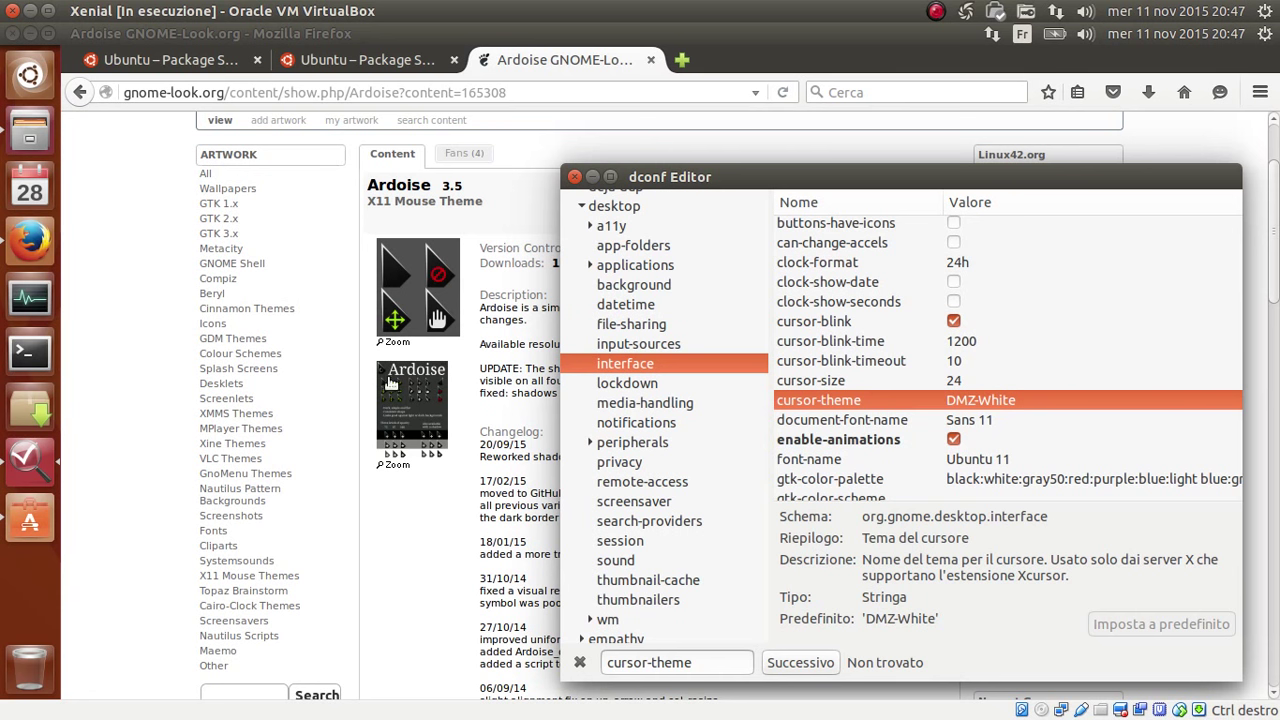
- Switch to Firefox, review the Ardoise theme page, and show the Ubuntu package search results for cursors
{"action": "left_click", "coordinate": [93, 163]}
{"action": "scroll", "coordinate": [652, 415], "scroll_direction": "up", "scroll_amount": 1}
{"action": "scroll", "coordinate": [652, 415], "scroll_direction": "up", "scroll_amount": 2}
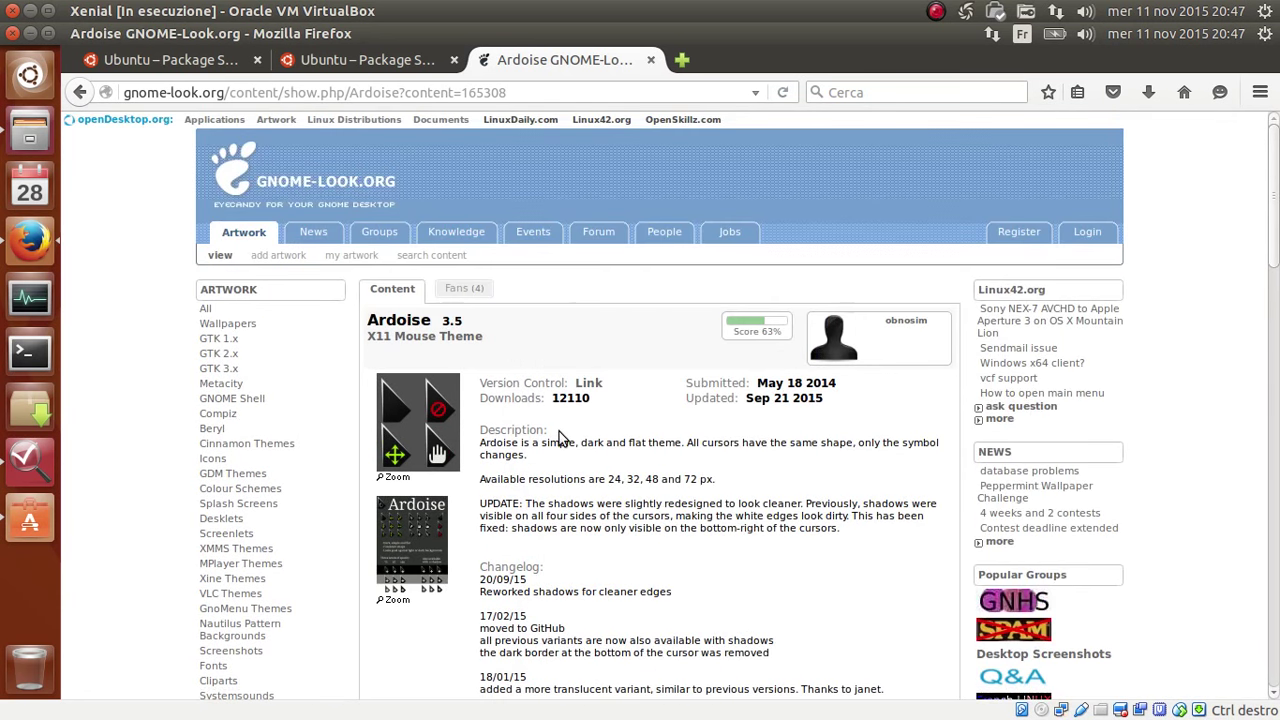
{"action": "scroll", "coordinate": [560, 440], "scroll_direction": "down", "scroll_amount": 2}
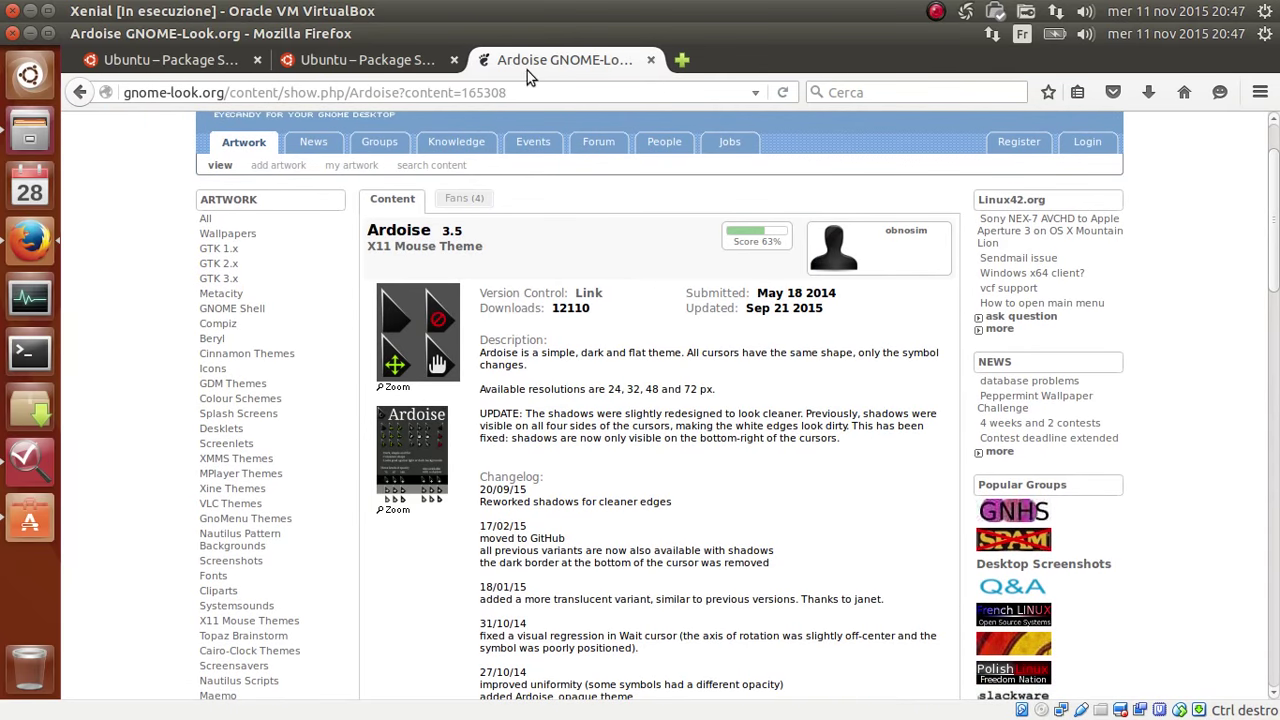
{"action": "left_click", "coordinate": [364, 61]}
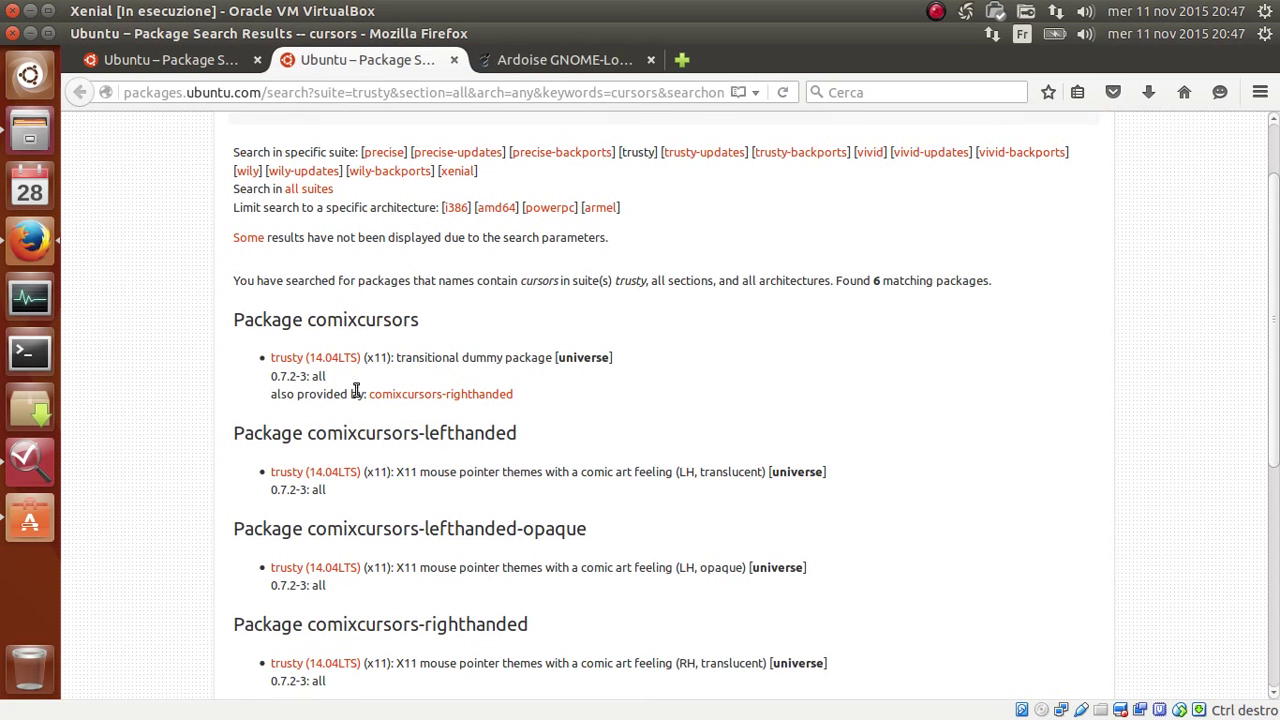
- Examine the comixcursors packages in the search results, checking the .icons folder and the cursor-theme key in dconf Editor in between
{"action": "double_click", "coordinate": [346, 317]}
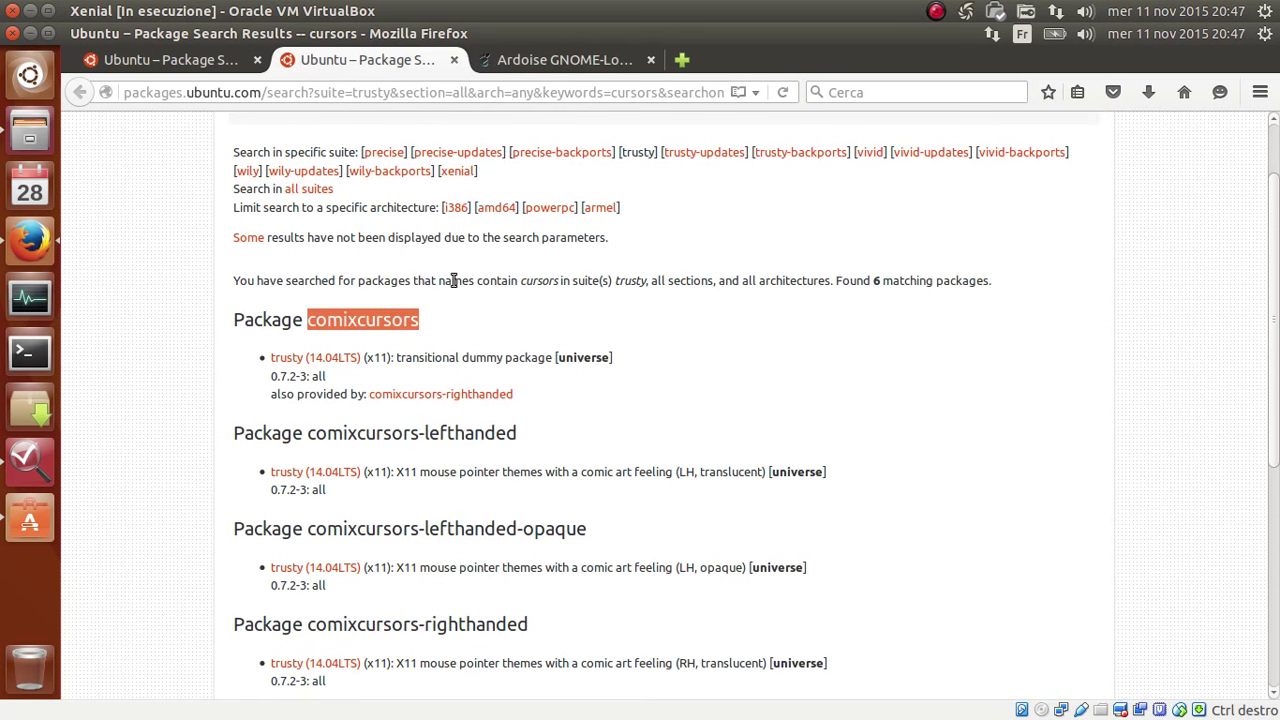
{"action": "left_click", "coordinate": [418, 317]}
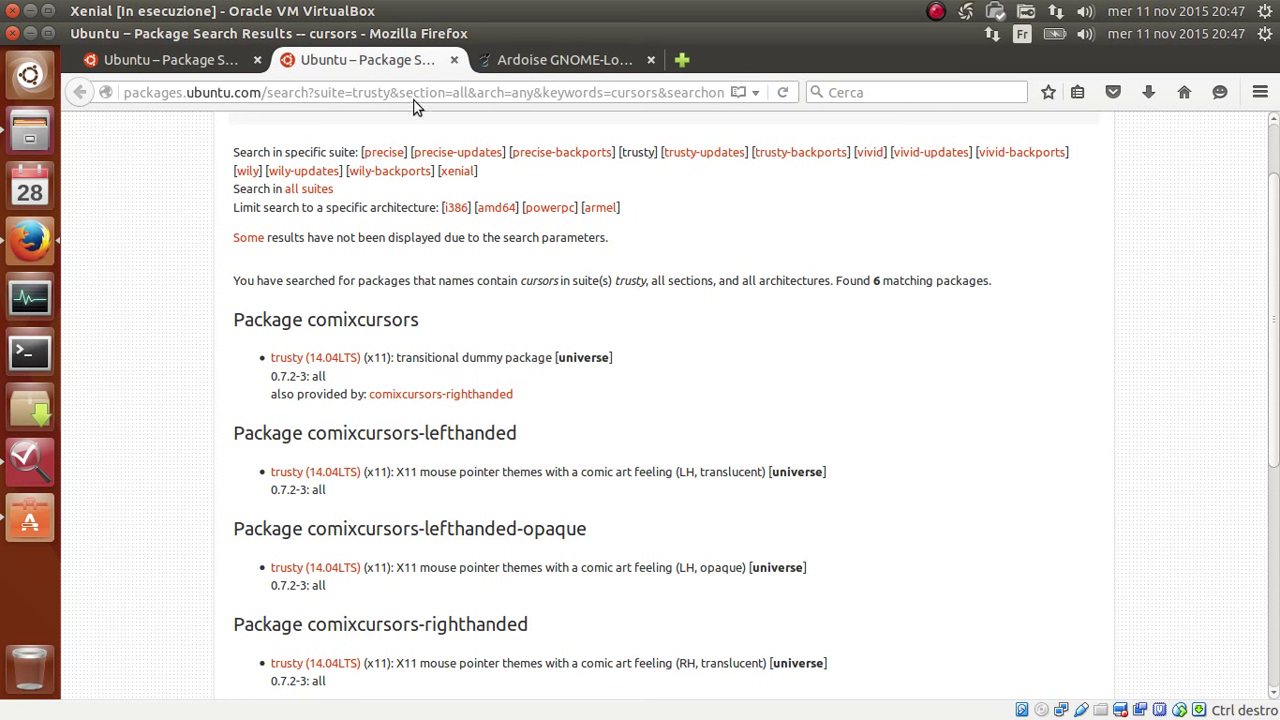
{"action": "left_click", "coordinate": [54, 128]}
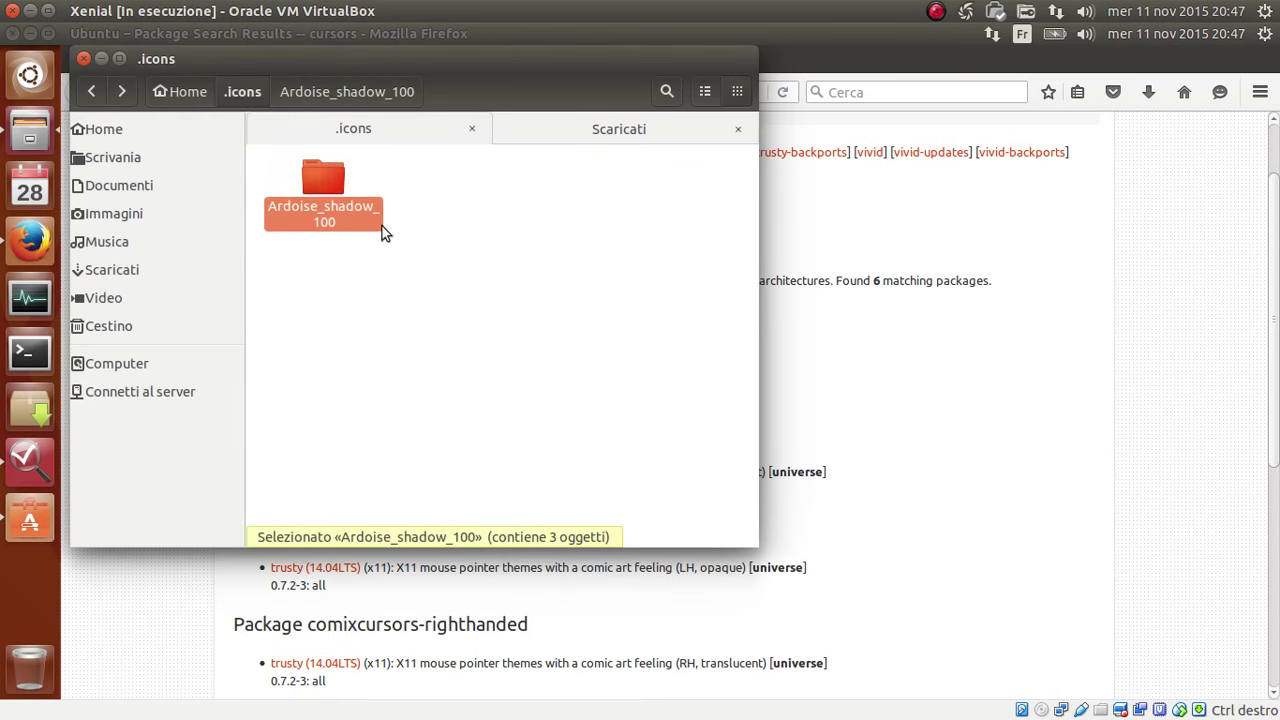
{"action": "left_click", "coordinate": [10, 454]}
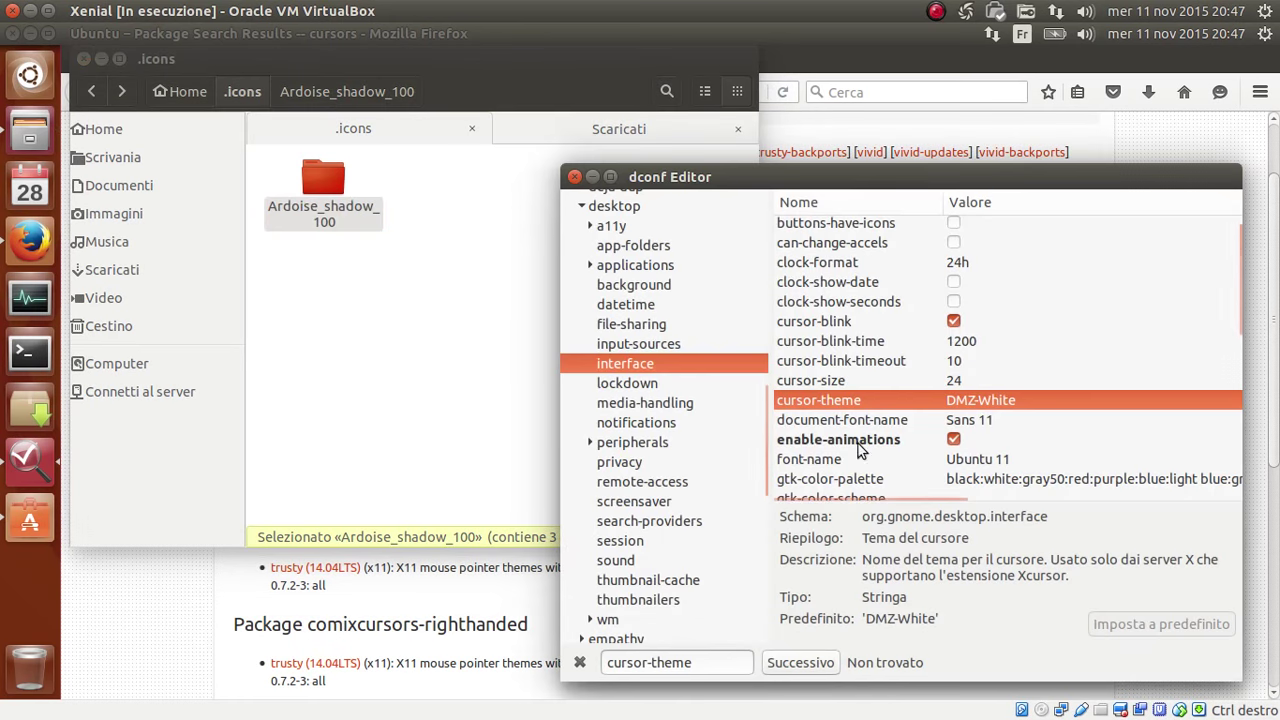
{"action": "left_click", "coordinate": [350, 295]}
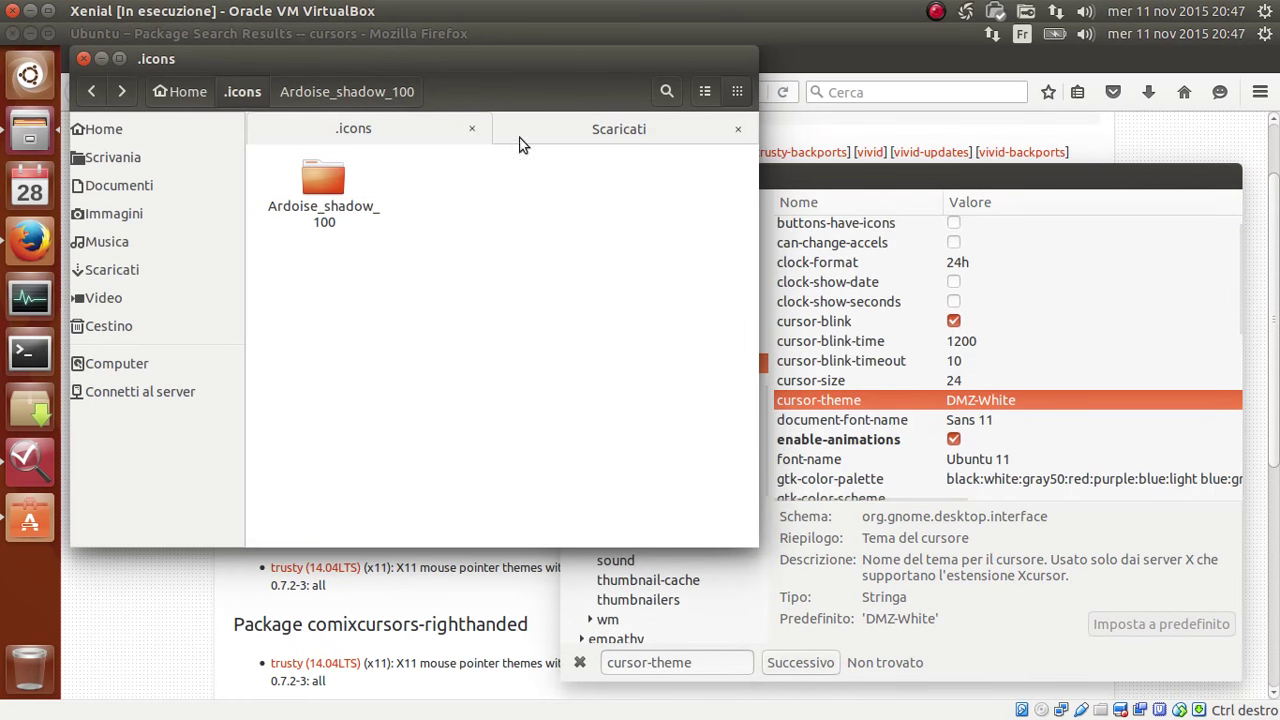
{"action": "left_click", "coordinate": [361, 626]}
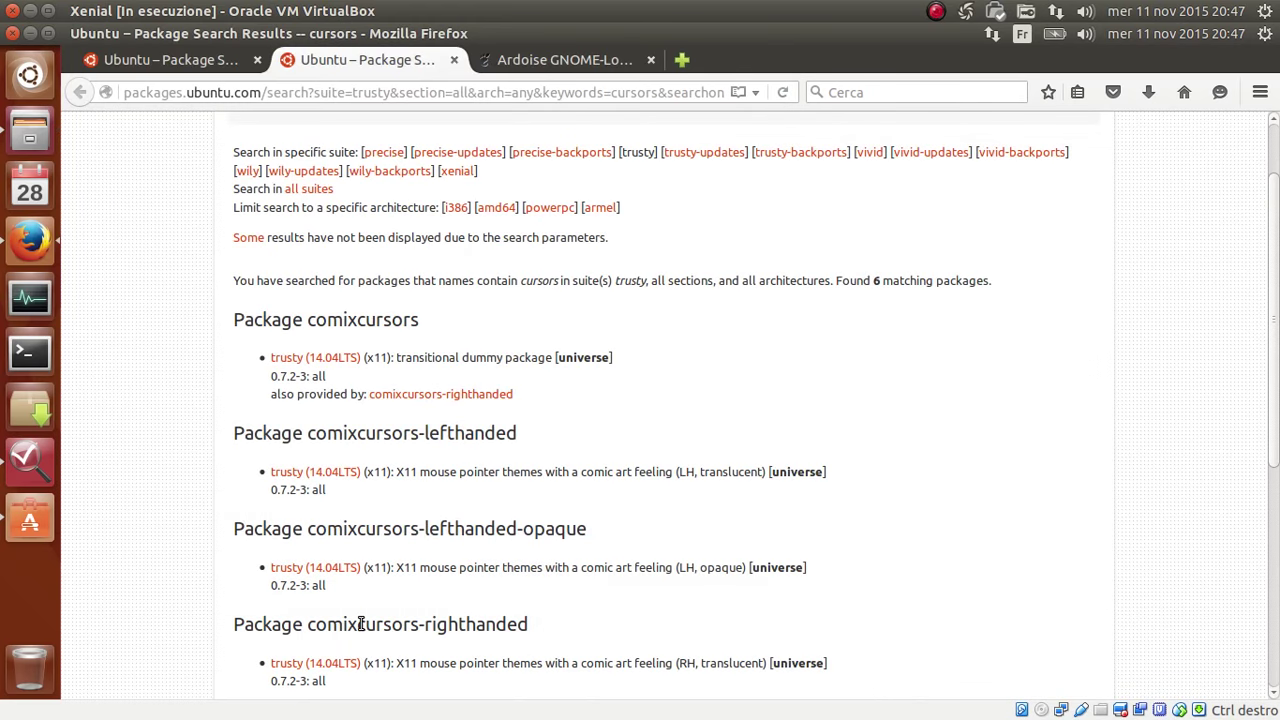
{"action": "double_click", "coordinate": [361, 626]}
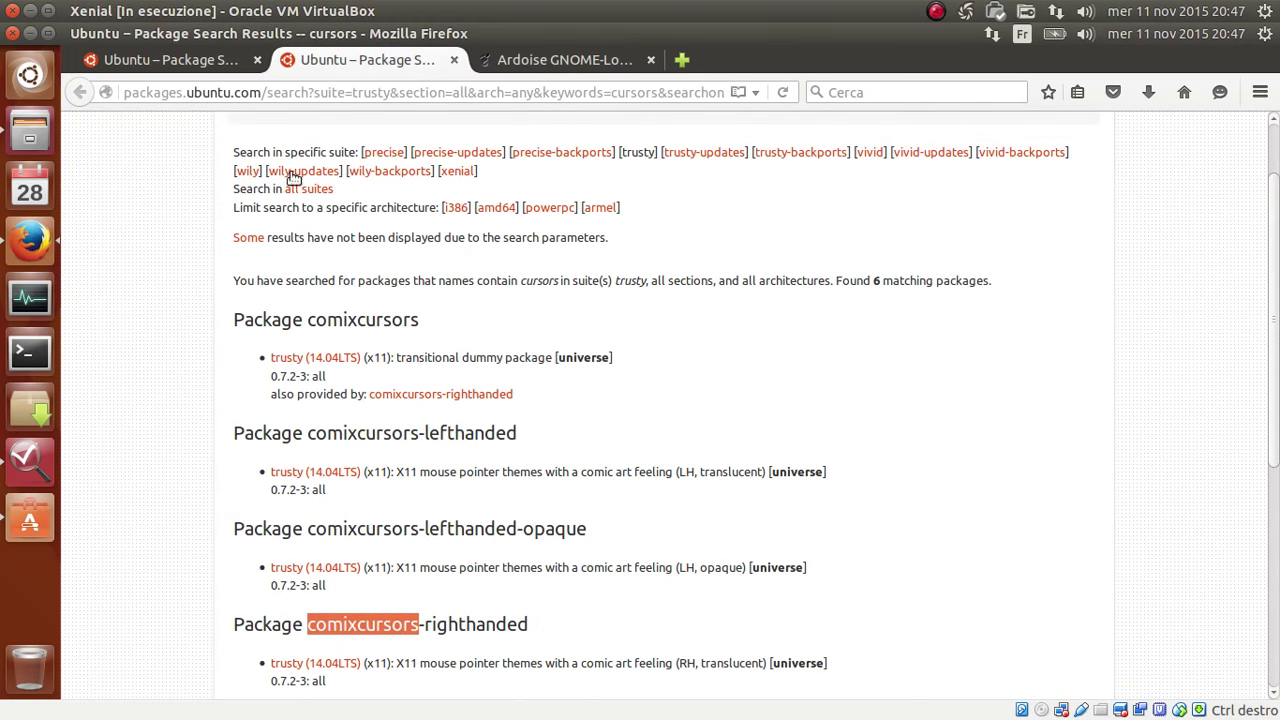
- Switch to the file manager, open the file system root in a new tab, and go to /usr/share
{"action": "left_click", "coordinate": [43, 141]}
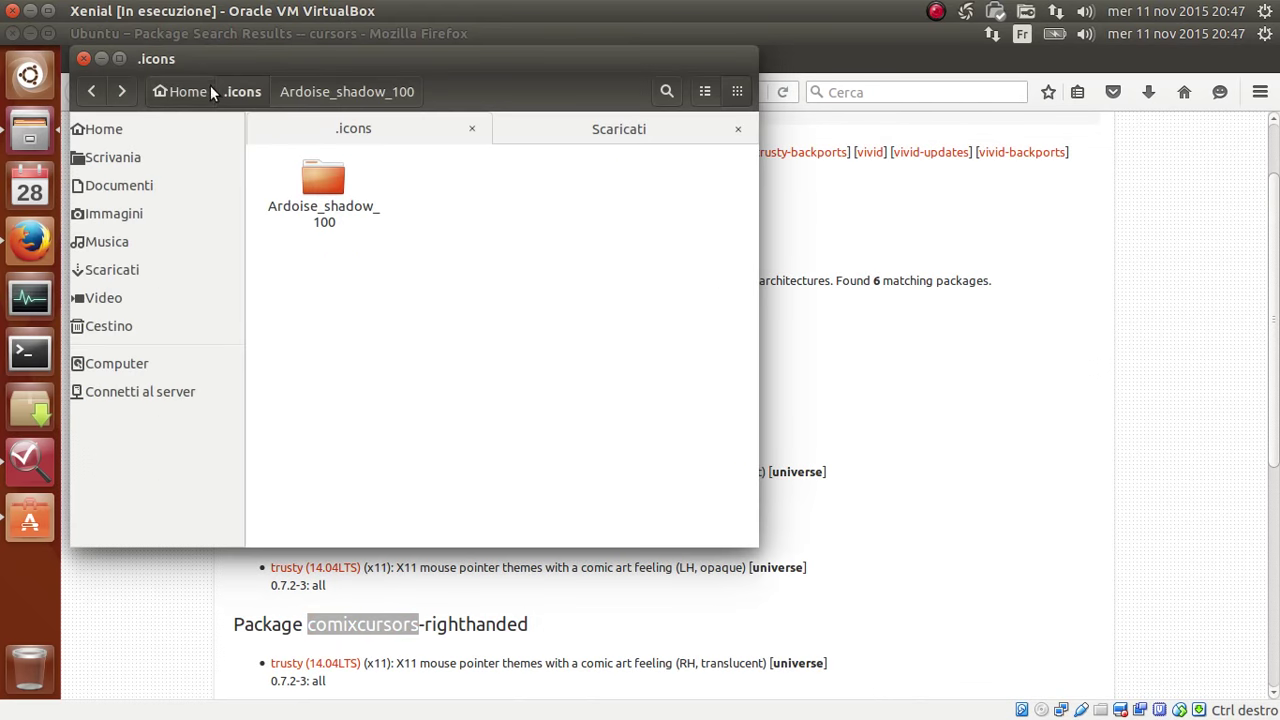
{"action": "left_click", "coordinate": [305, 180]}
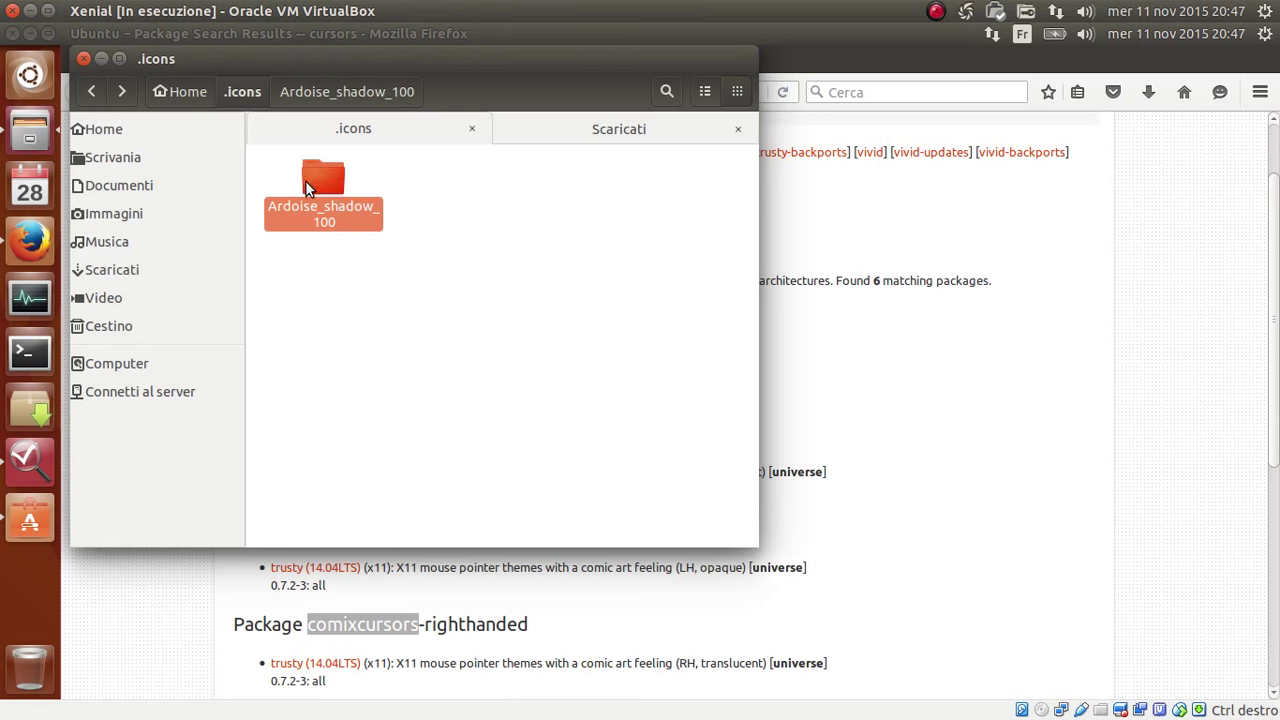
{"action": "middle_click", "coordinate": [137, 370]}
{"action": "left_click", "coordinate": [456, 129]}
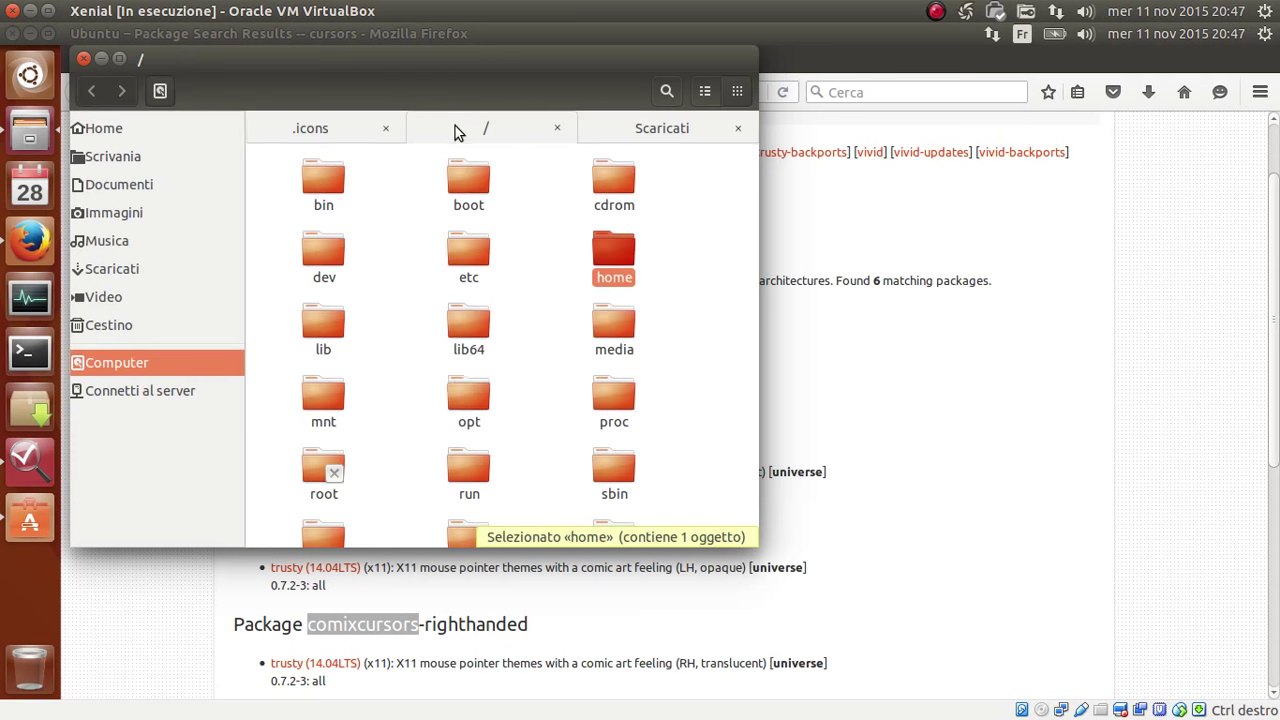
{"action": "left_click", "coordinate": [523, 409]}
{"action": "scroll", "coordinate": [526, 394], "scroll_direction": "down", "scroll_amount": 3}
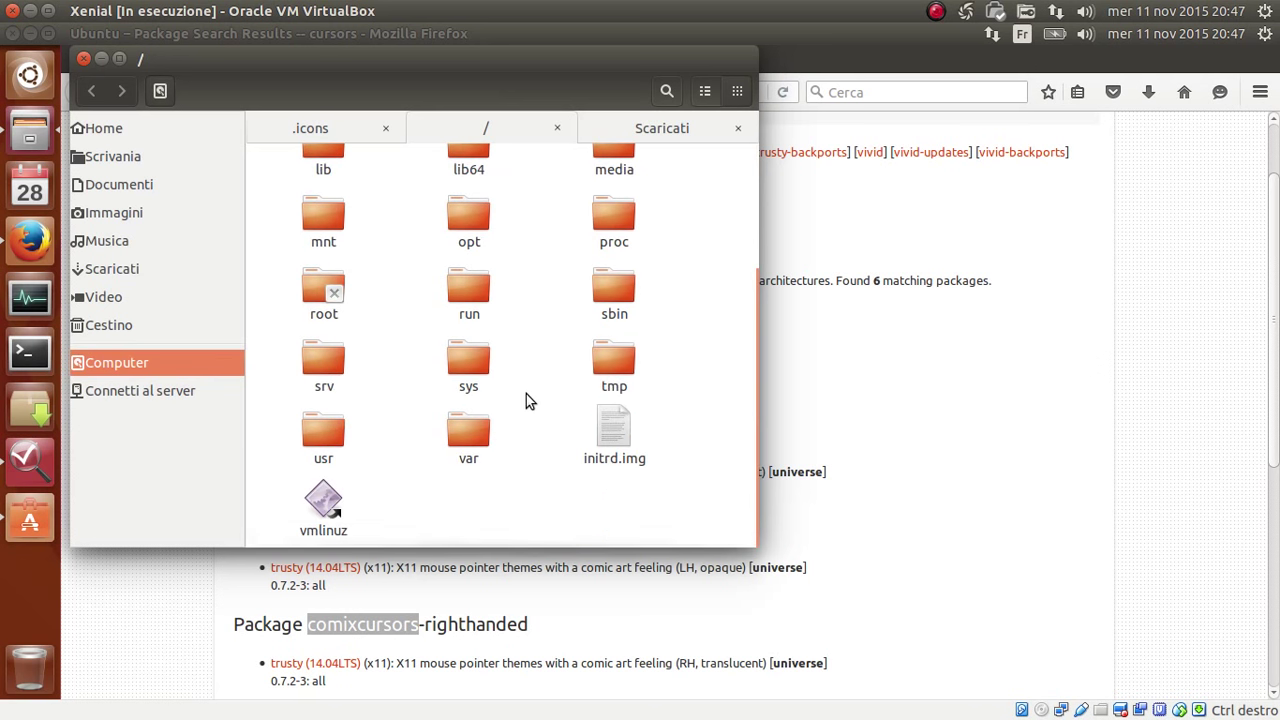
{"action": "double_click", "coordinate": [323, 428]}
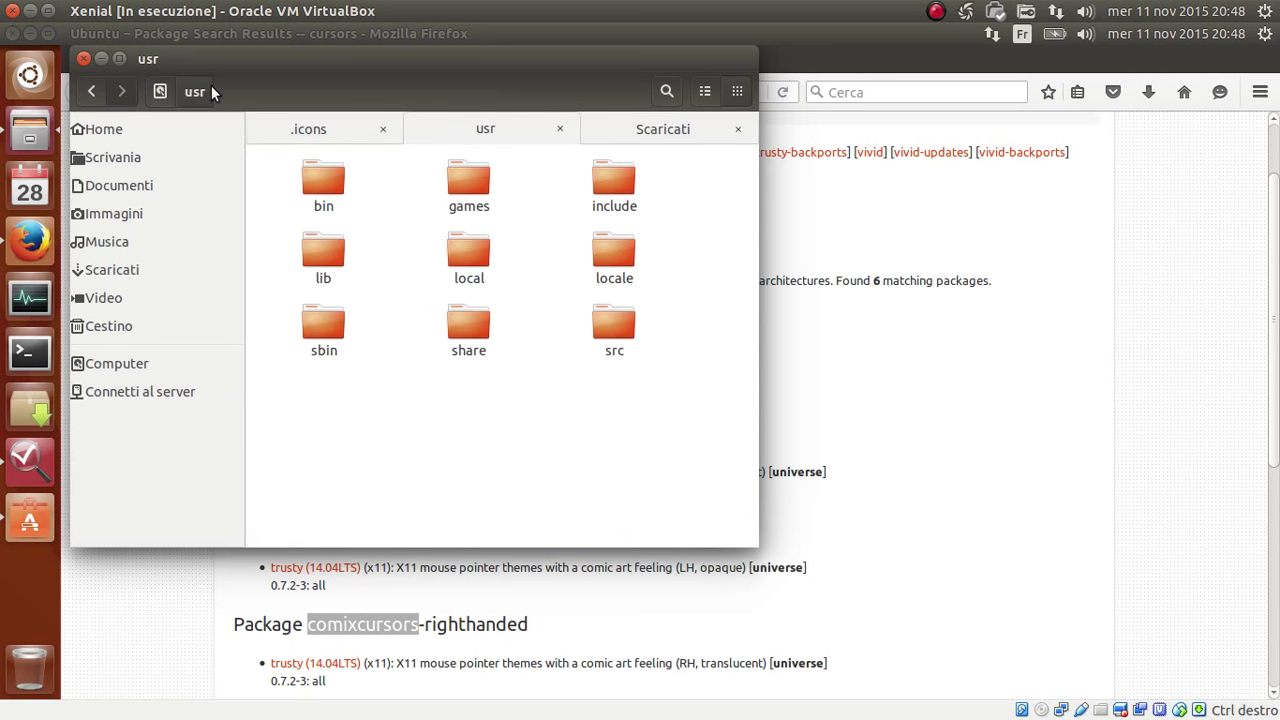
{"action": "double_click", "coordinate": [468, 325]}
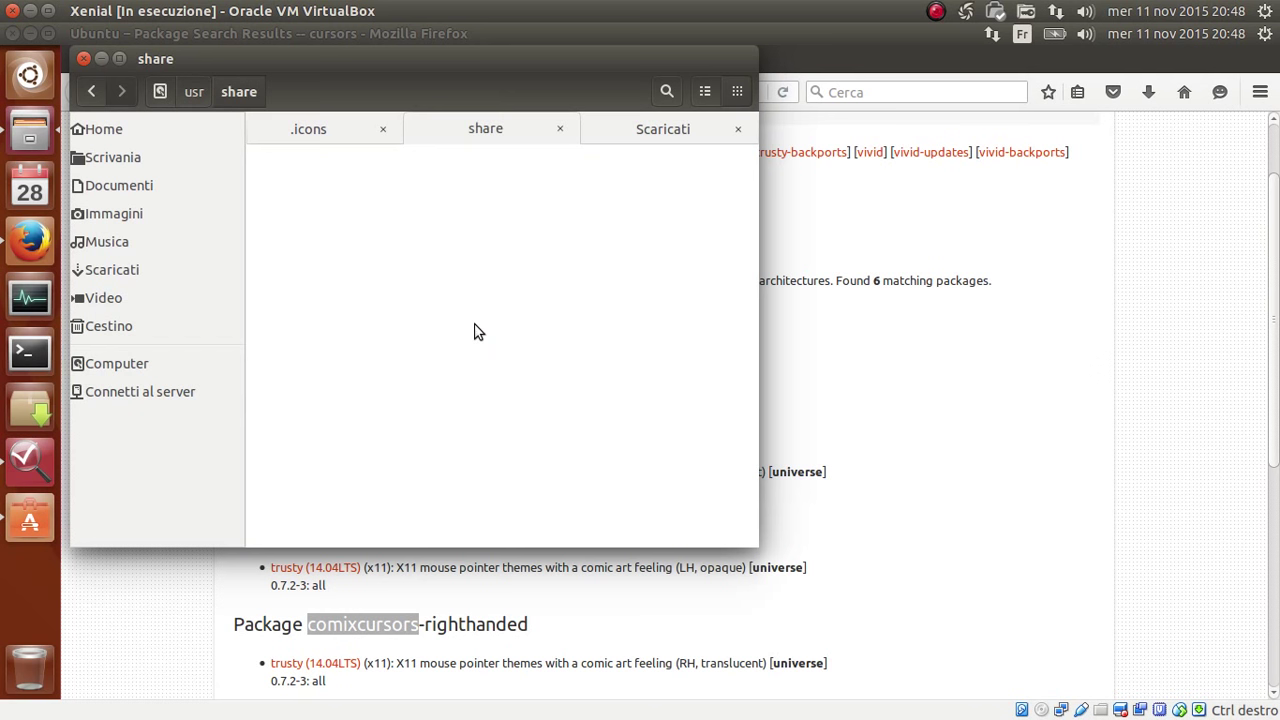
- Find and open the icons folder inside /usr/share
{"action": "scroll", "coordinate": [404, 347], "scroll_direction": "down", "scroll_amount": 1}
{"action": "scroll", "coordinate": [404, 340], "scroll_direction": "down", "scroll_amount": 10}
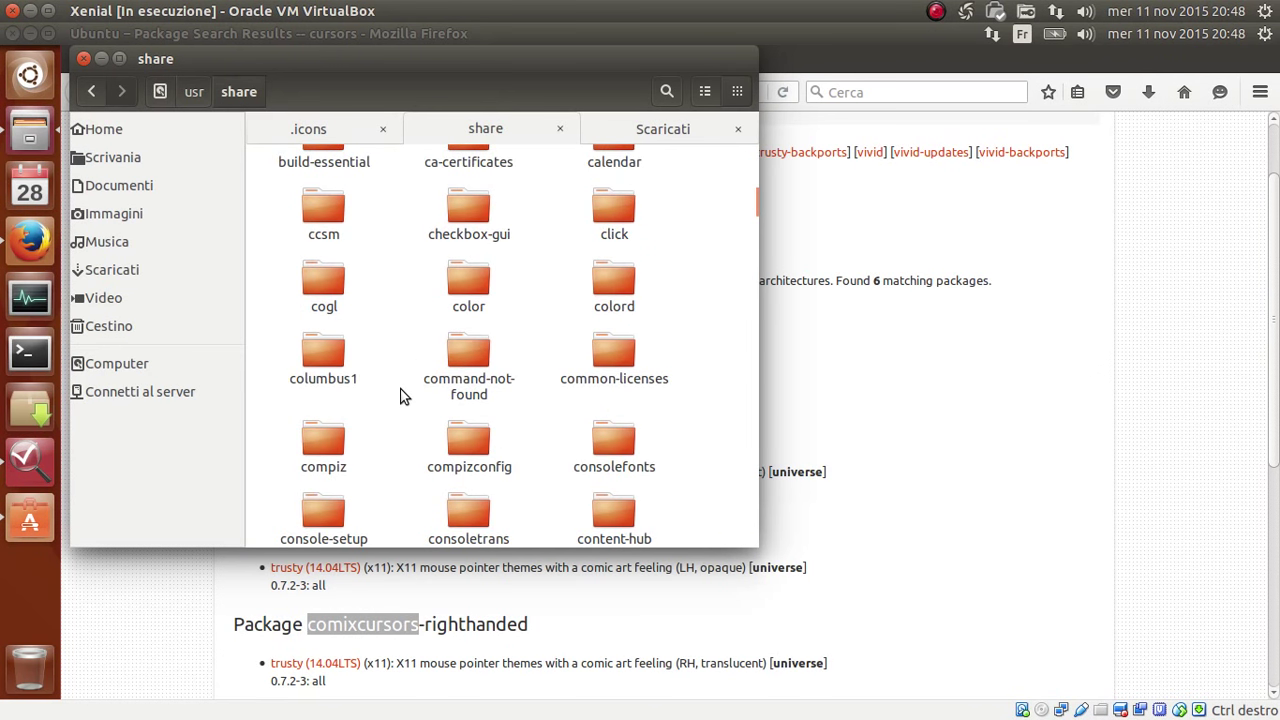
{"action": "scroll", "coordinate": [406, 390], "scroll_direction": "down", "scroll_amount": 5}
{"action": "left_click_drag", "start_coordinate": [756, 225], "coordinate": [762, 329]}
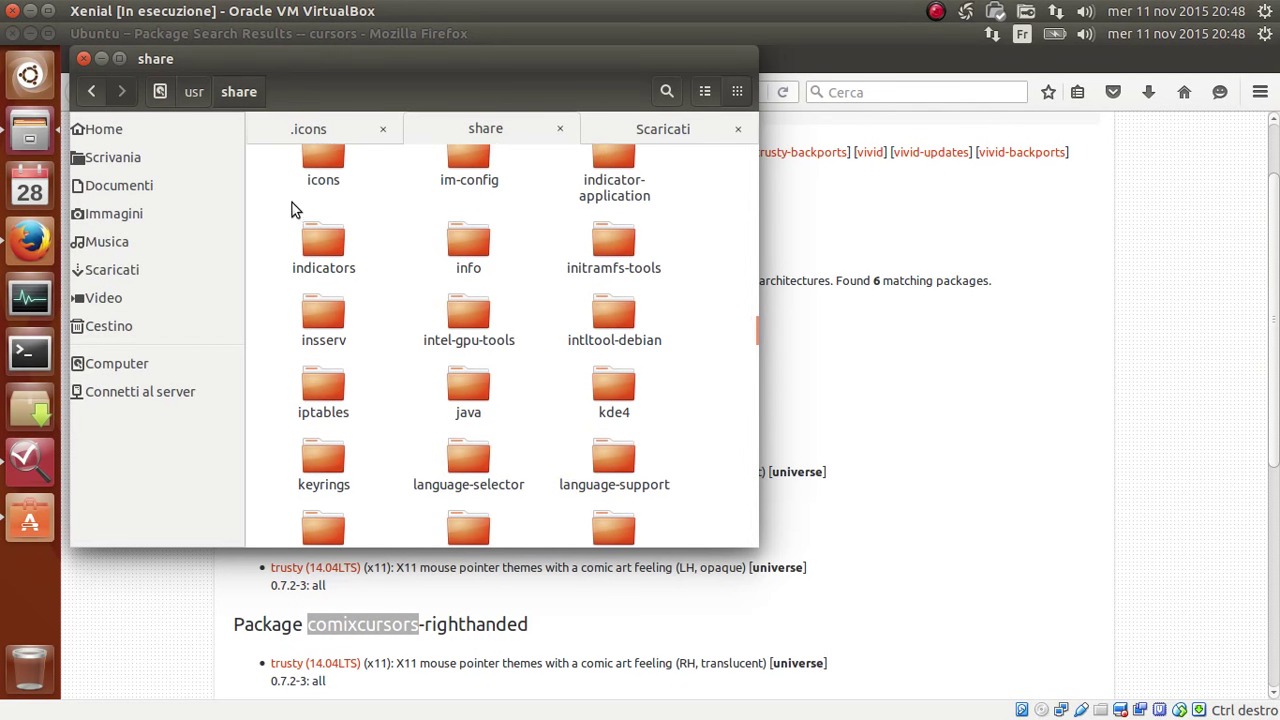
{"action": "left_click", "coordinate": [321, 150]}
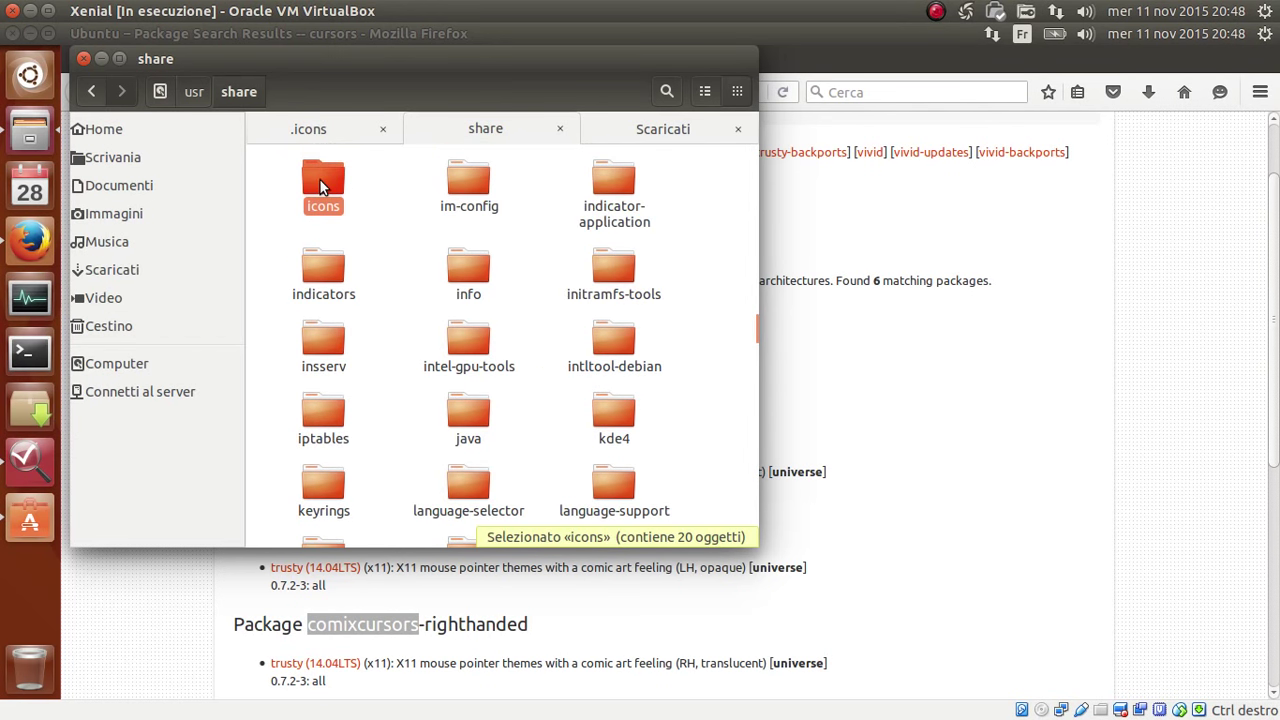
{"action": "double_click", "coordinate": [321, 183]}
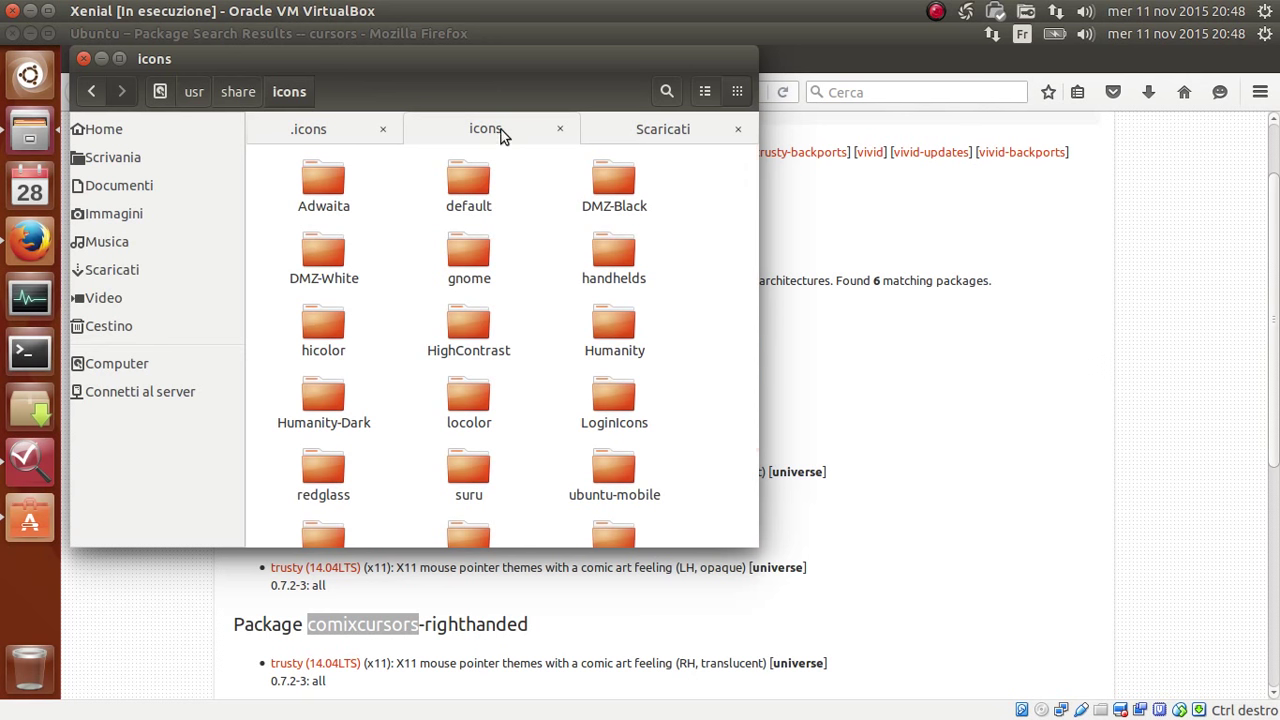
- Examine the system cursor theme folders in /usr/share/icons, including DMZ-White, DMZ-Black and redglass
{"action": "left_click", "coordinate": [342, 135]}
{"action": "left_click", "coordinate": [455, 131]}
{"action": "left_click", "coordinate": [322, 257]}
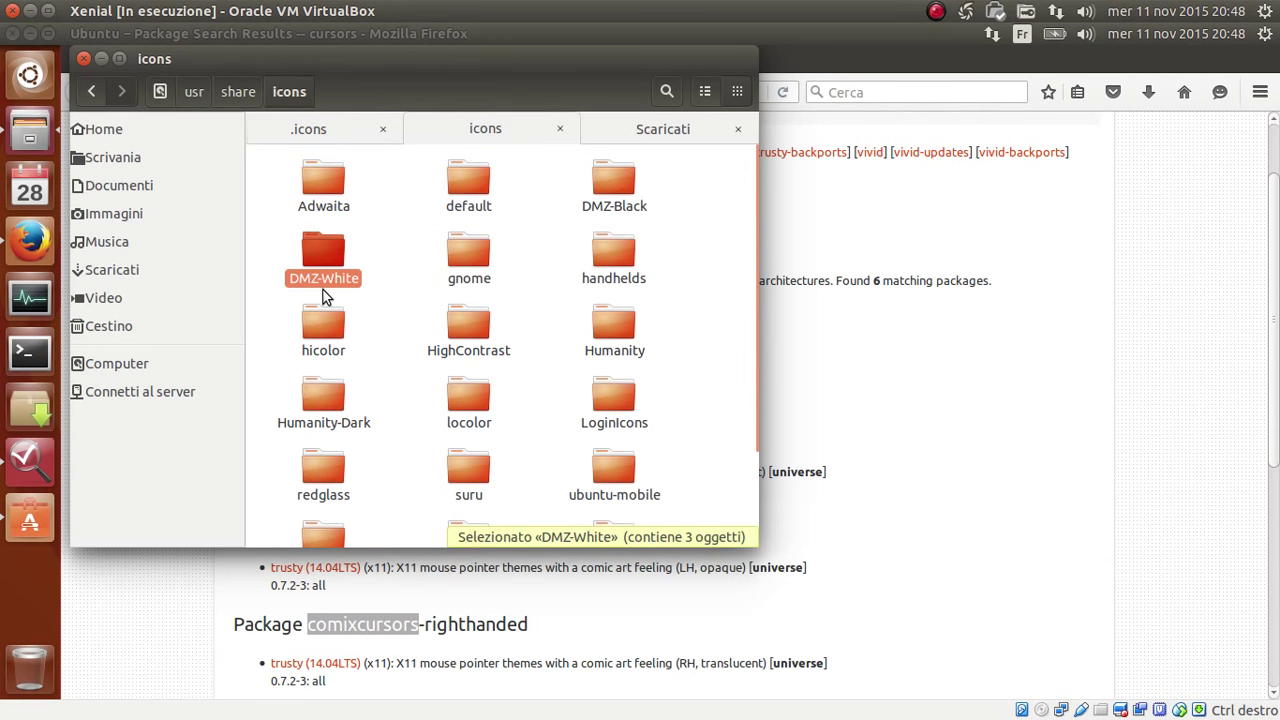
{"action": "left_click_drag", "start_coordinate": [273, 218], "coordinate": [323, 297]}
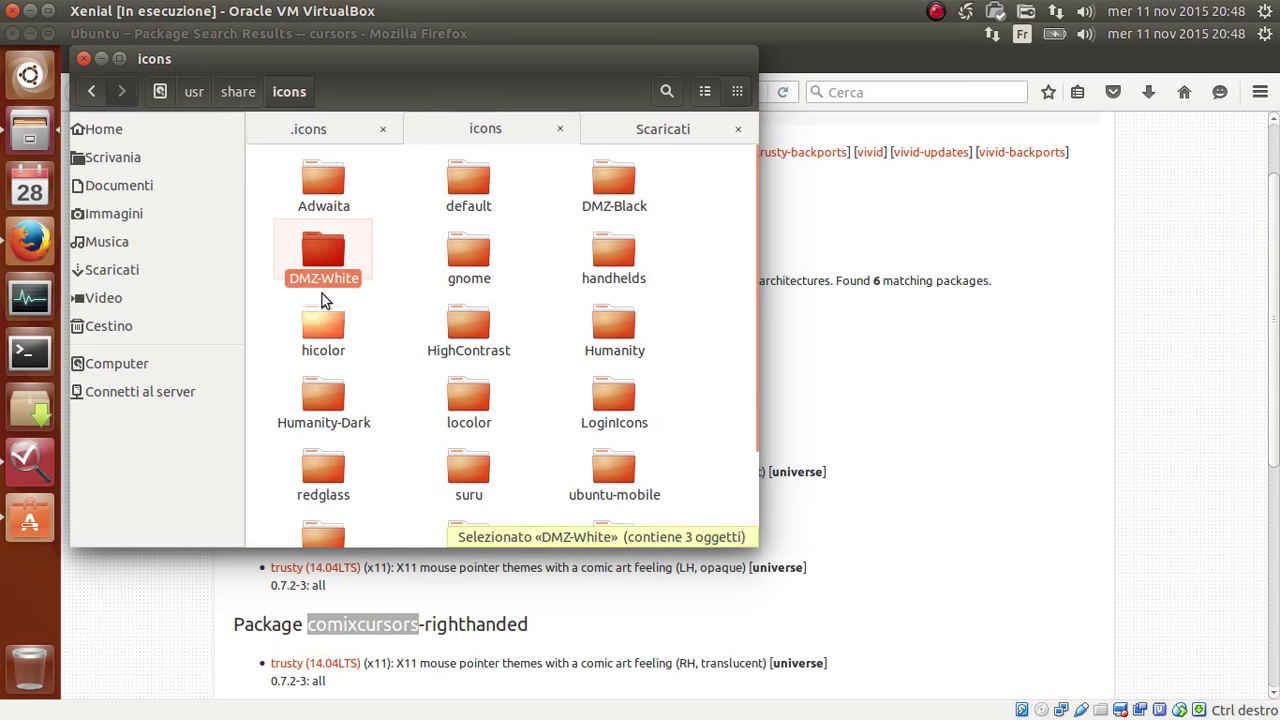
{"action": "left_click_drag", "start_coordinate": [552, 150], "coordinate": [645, 209]}
{"action": "left_click", "coordinate": [429, 374]}
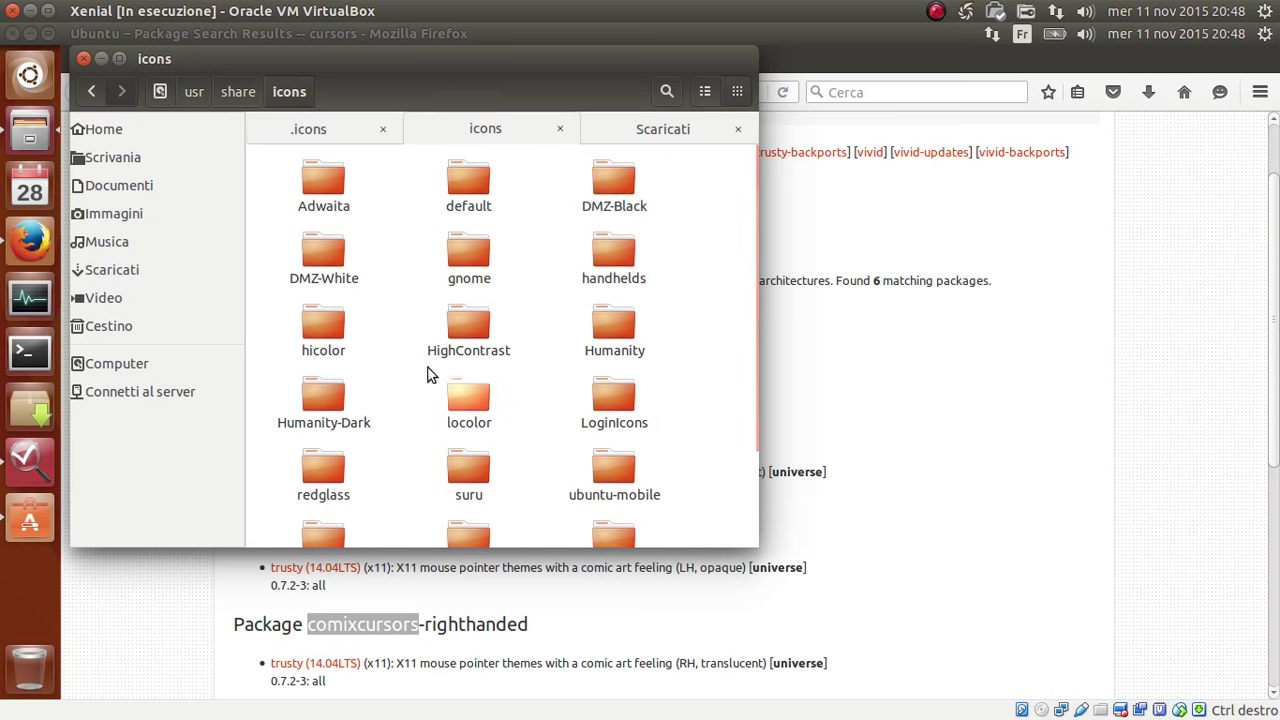
{"action": "scroll", "coordinate": [383, 321], "scroll_direction": "down", "scroll_amount": 1}
{"action": "left_click", "coordinate": [310, 413]}
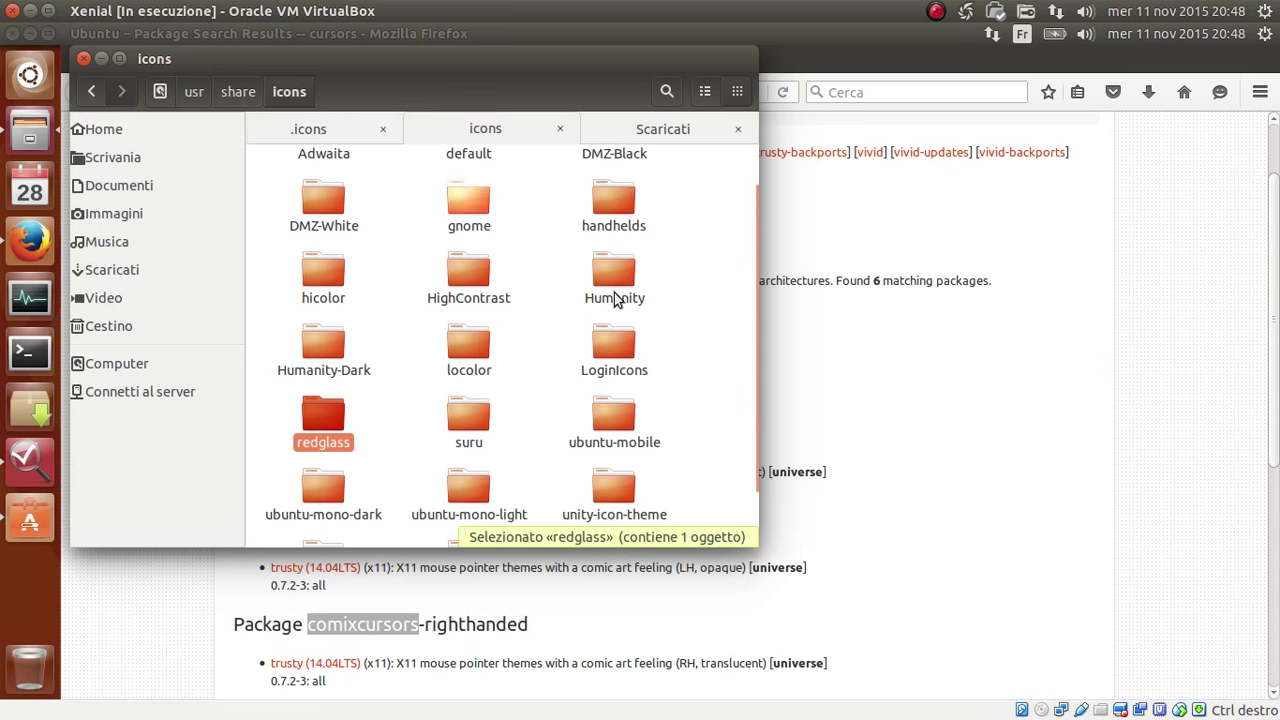
{"action": "scroll", "coordinate": [600, 290], "scroll_direction": "up", "scroll_amount": 1}
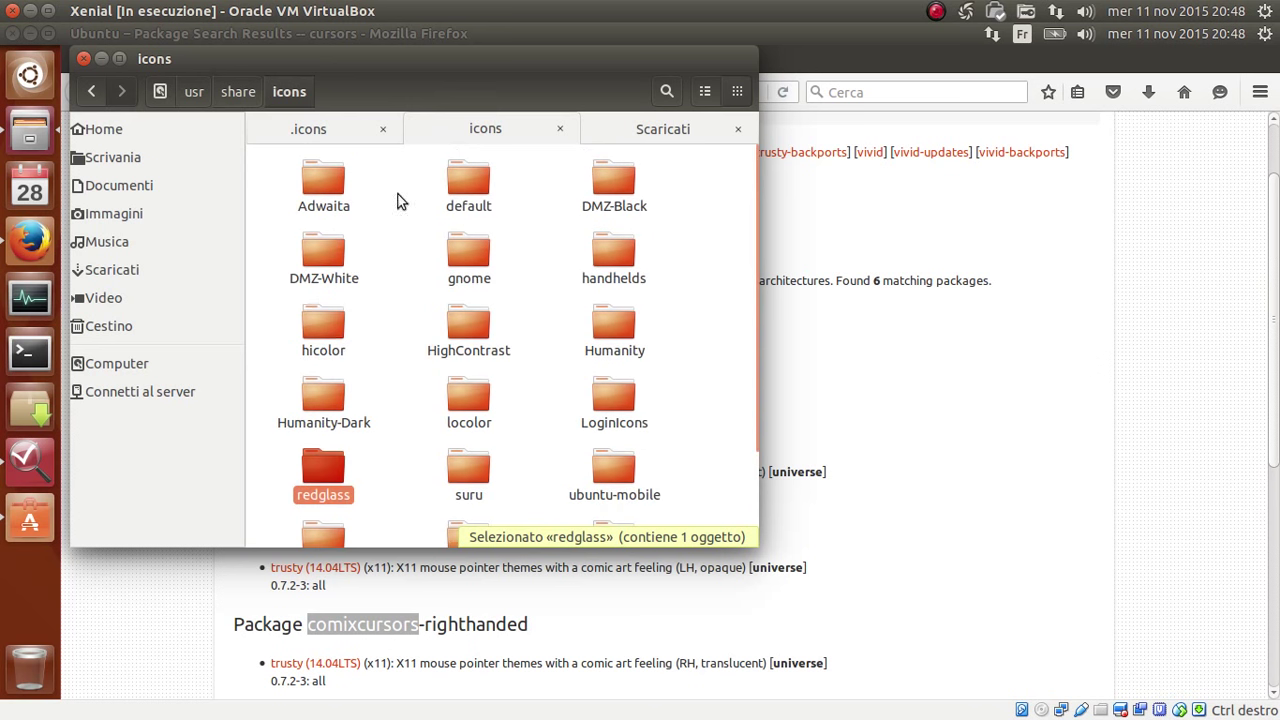
{"action": "scroll", "coordinate": [515, 330], "scroll_direction": "down", "scroll_amount": 3}
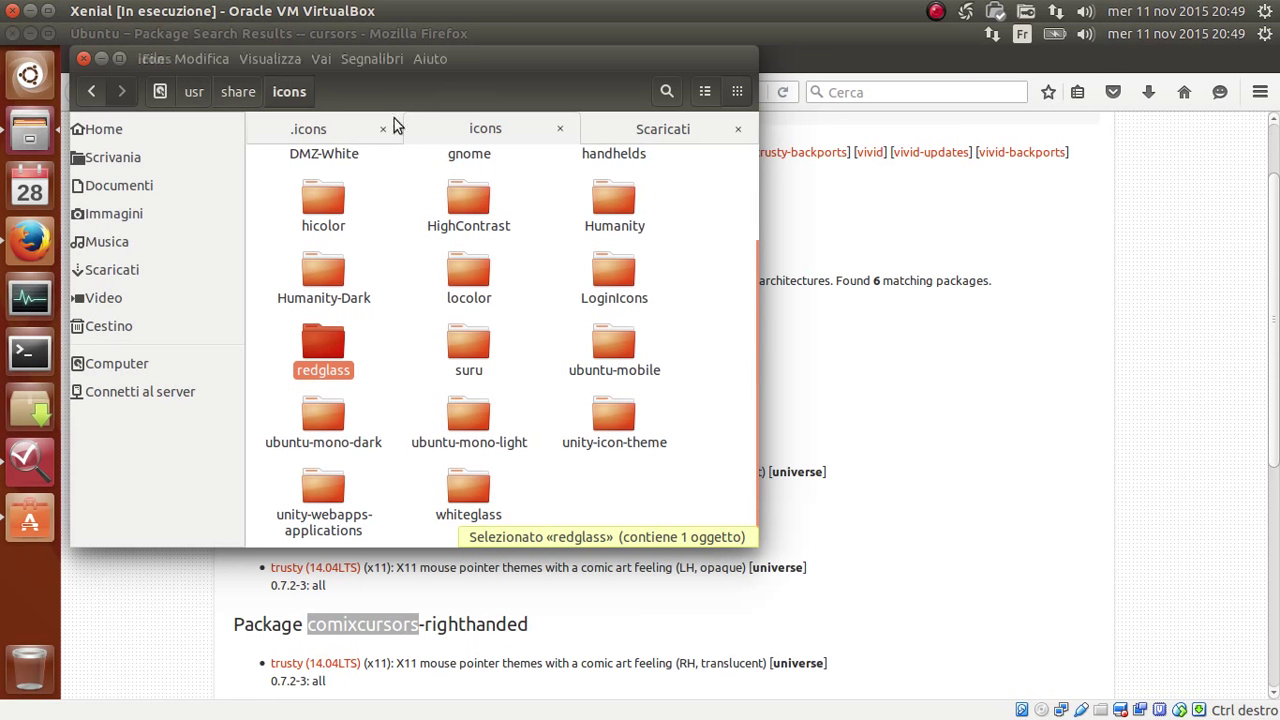
{"action": "scroll", "coordinate": [389, 412], "scroll_direction": "up", "scroll_amount": 1}
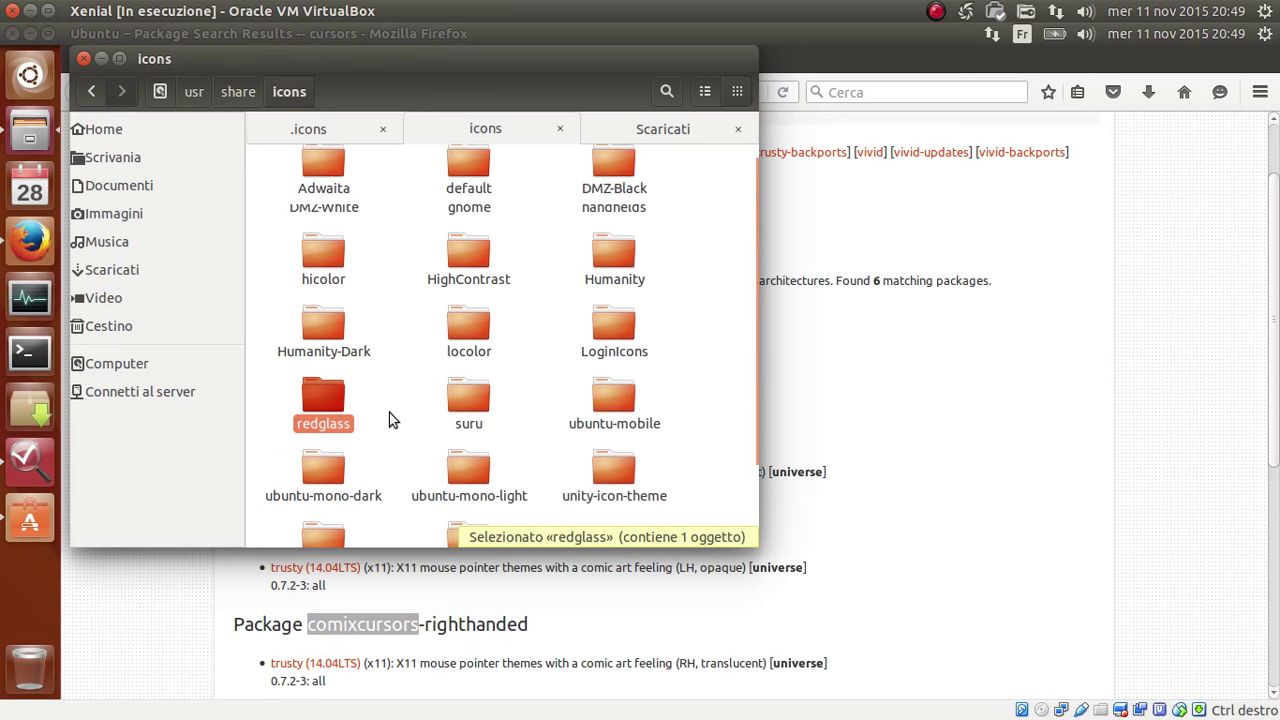
{"action": "scroll", "coordinate": [389, 412], "scroll_direction": "up", "scroll_amount": 2}
- Select the DMZ-Black, redglass and DMZ-White cursor theme folders together
{"action": "left_click", "coordinate": [321, 248]}
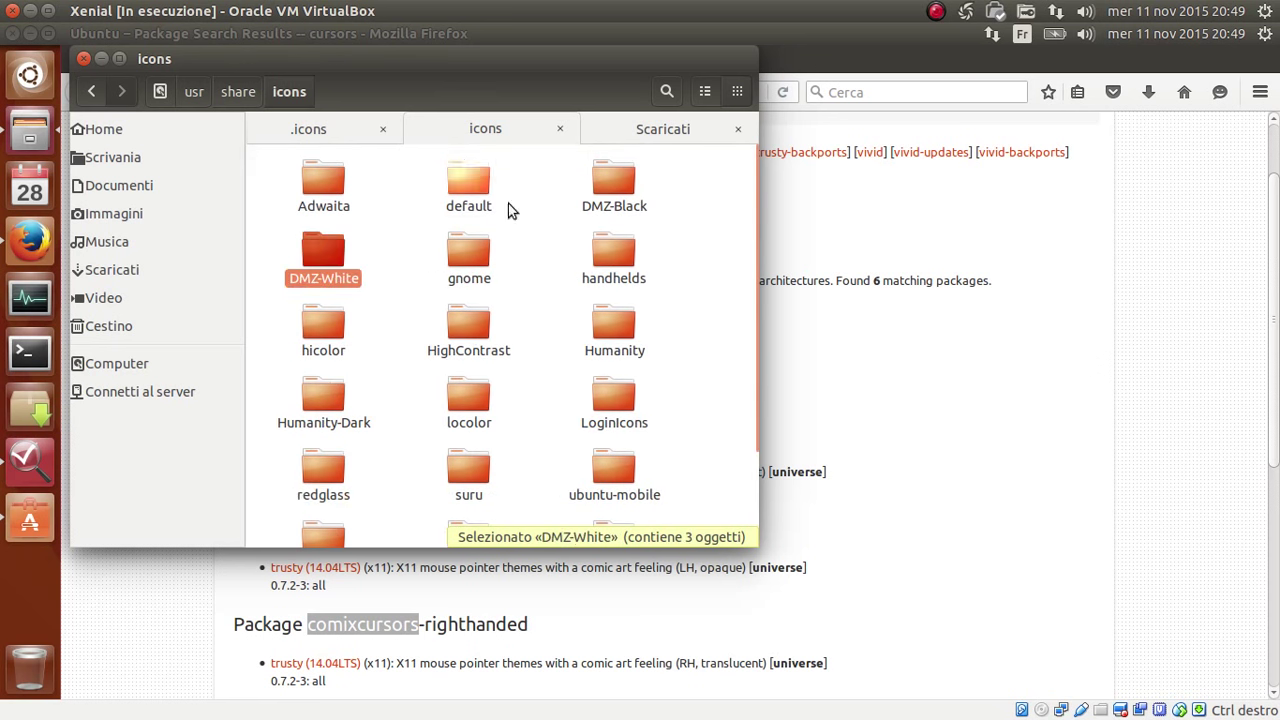
{"action": "left_click", "coordinate": [612, 180]}
{"action": "left_click", "coordinate": [322, 466]}
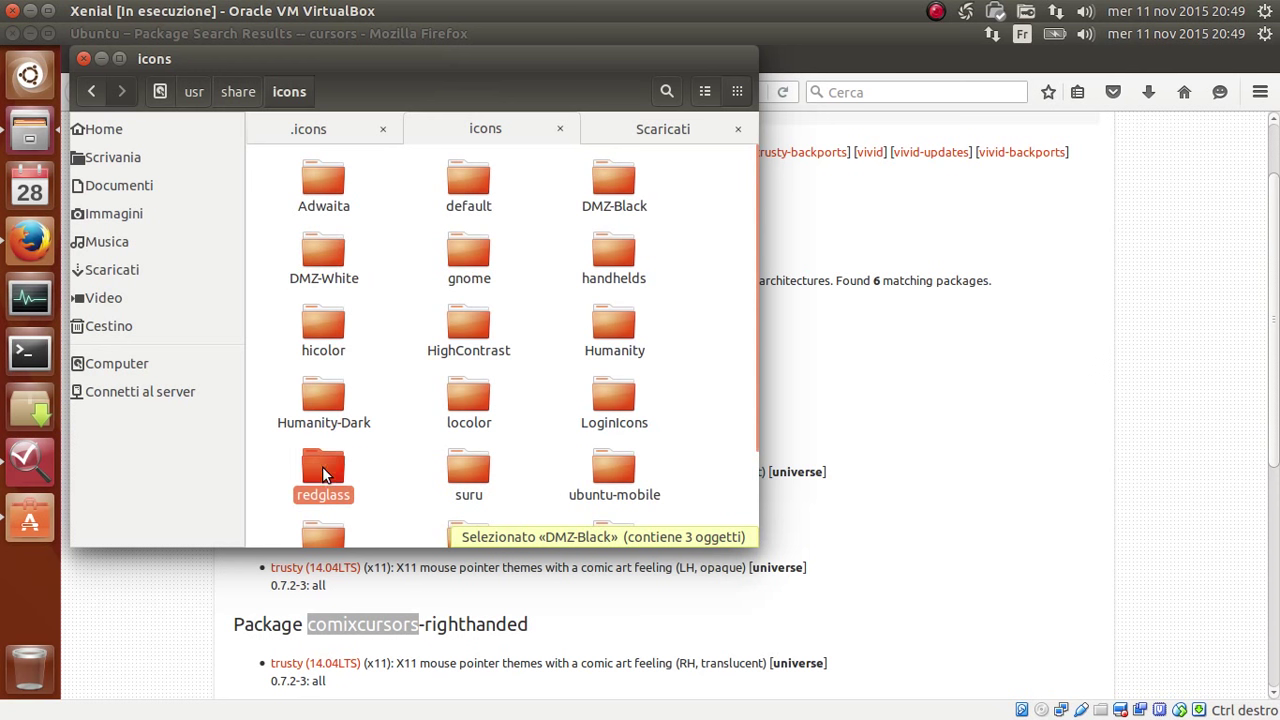
{"action": "left_click", "coordinate": [322, 253], "text": "ctrl"}
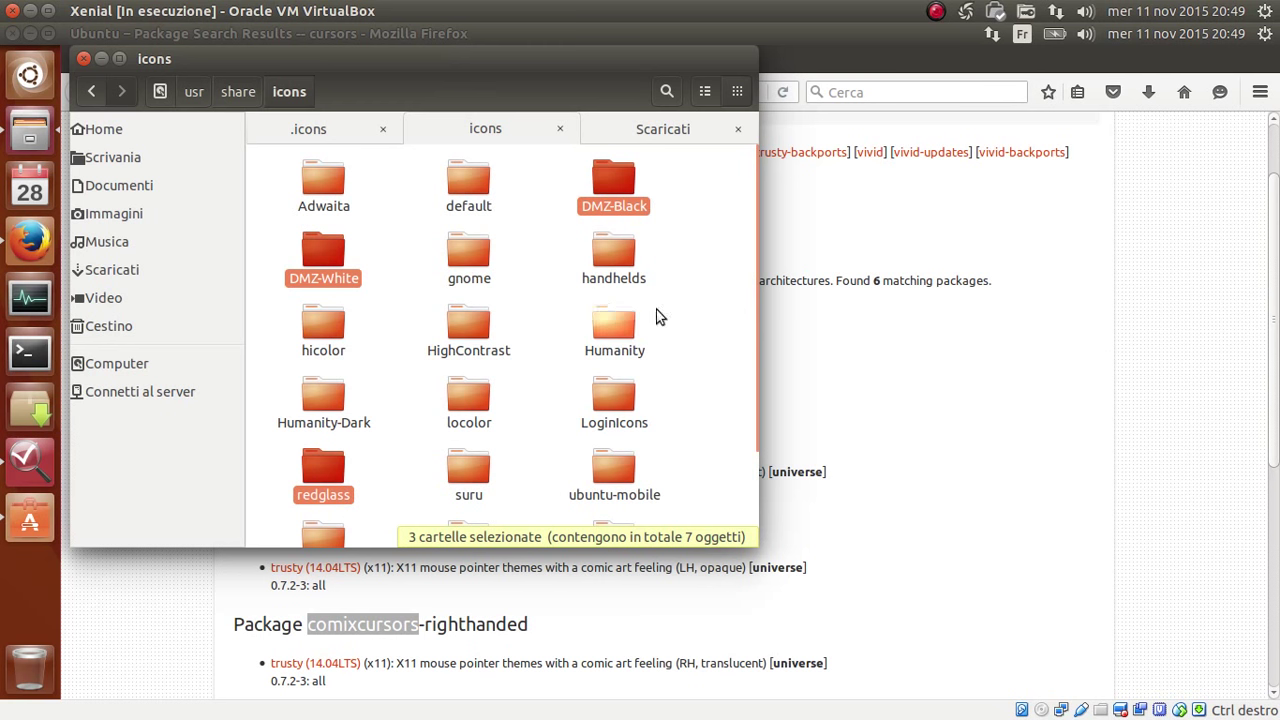
- Highlight the comixcursors-righthanded package heading in Firefox, and return to /usr/share/icons to clear the folder selection
{"action": "left_click", "coordinate": [551, 626]}
{"action": "left_click_drag", "start_coordinate": [551, 626], "coordinate": [233, 626]}
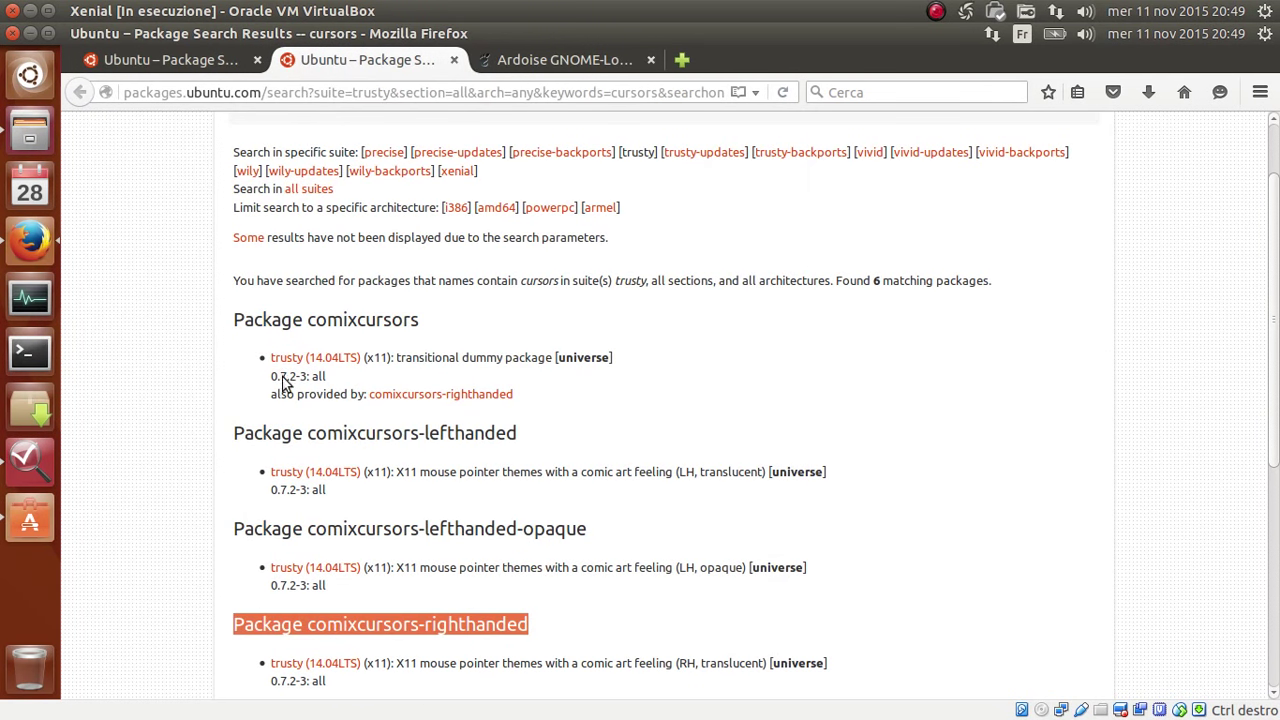
{"action": "left_click", "coordinate": [28, 140]}
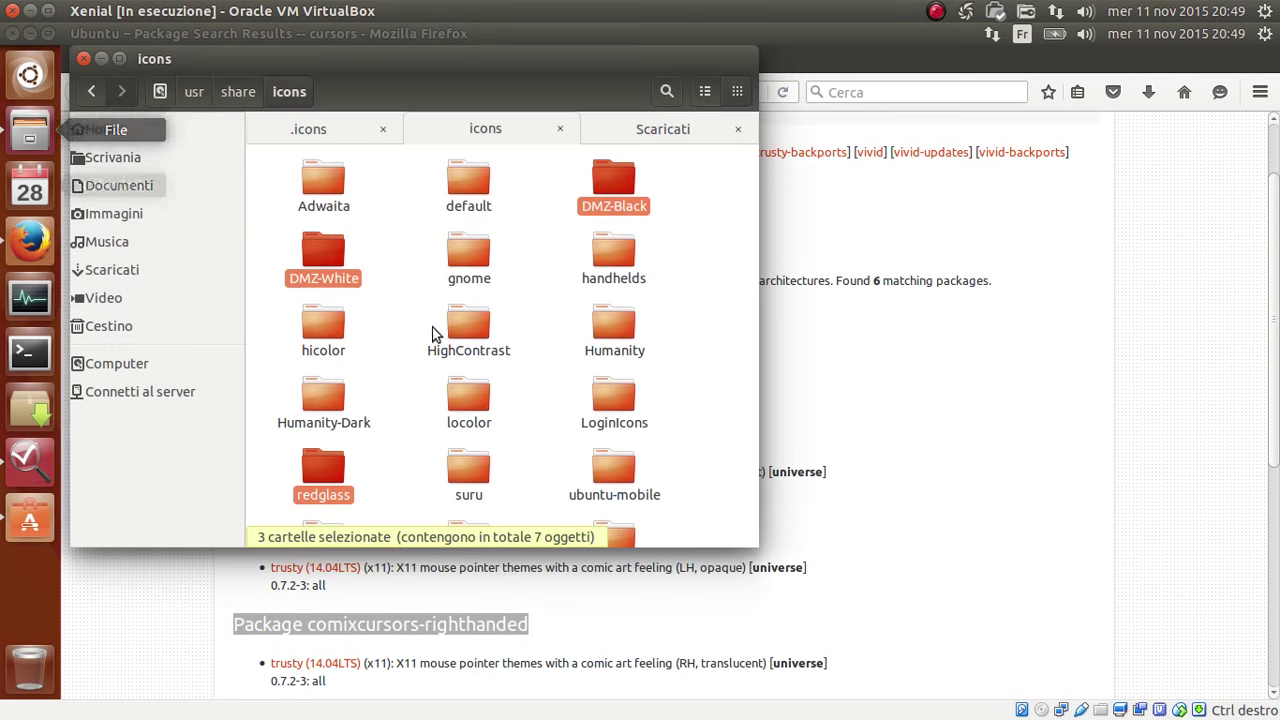
{"action": "left_click", "coordinate": [378, 297]}
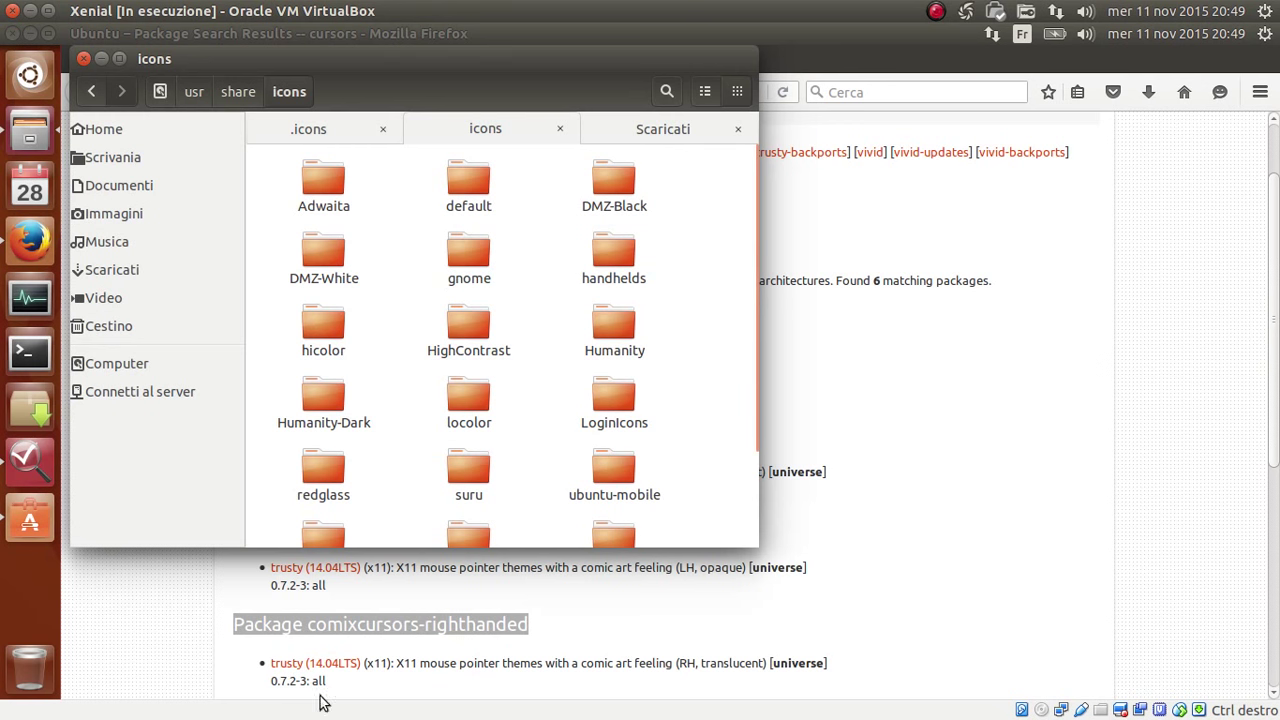
- Look at the package search results in Firefox again, and select the DMZ-White folder in /usr/share/icons
{"action": "left_click", "coordinate": [306, 621]}
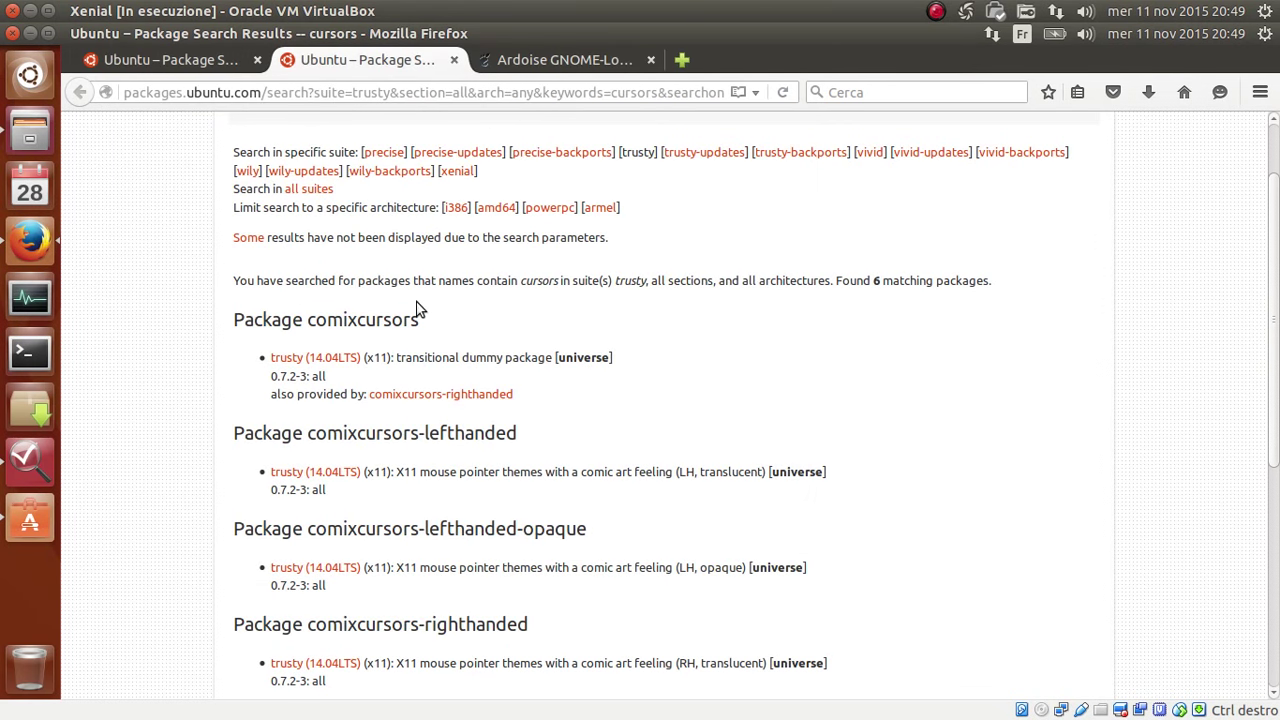
{"action": "key", "text": "alt"}
{"action": "left_click", "coordinate": [27, 138]}
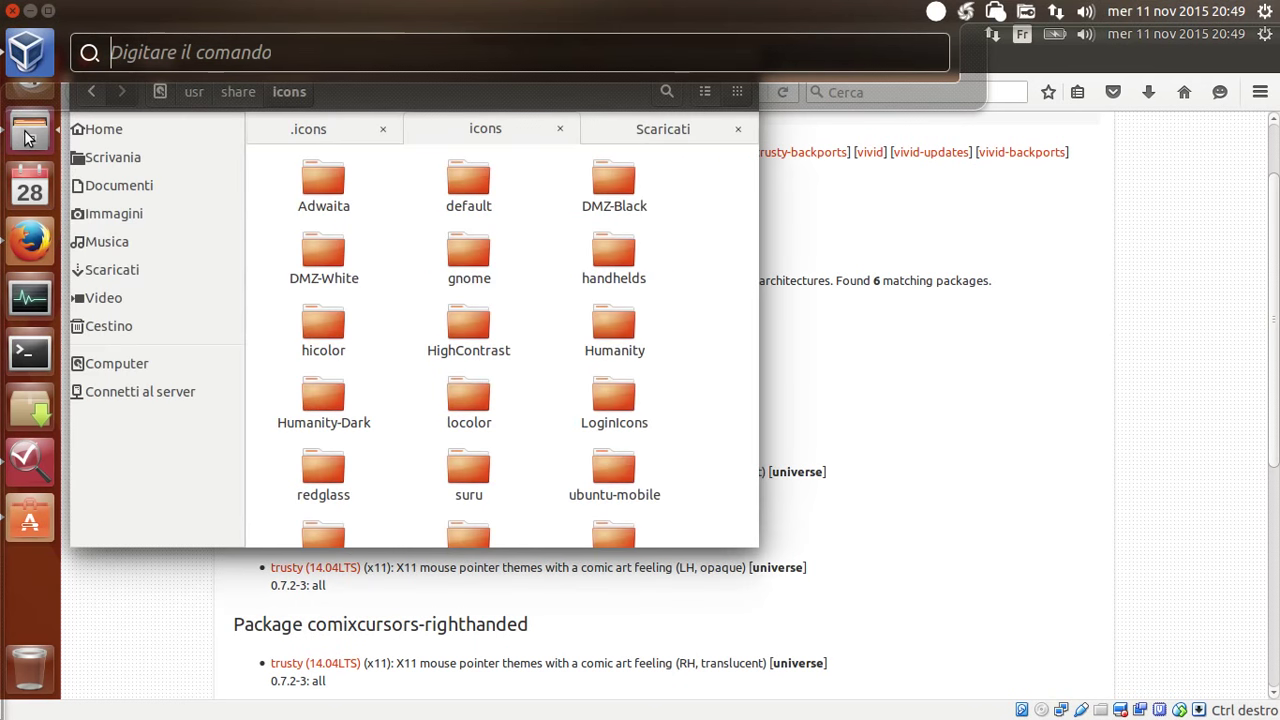
{"action": "left_click", "coordinate": [378, 278]}
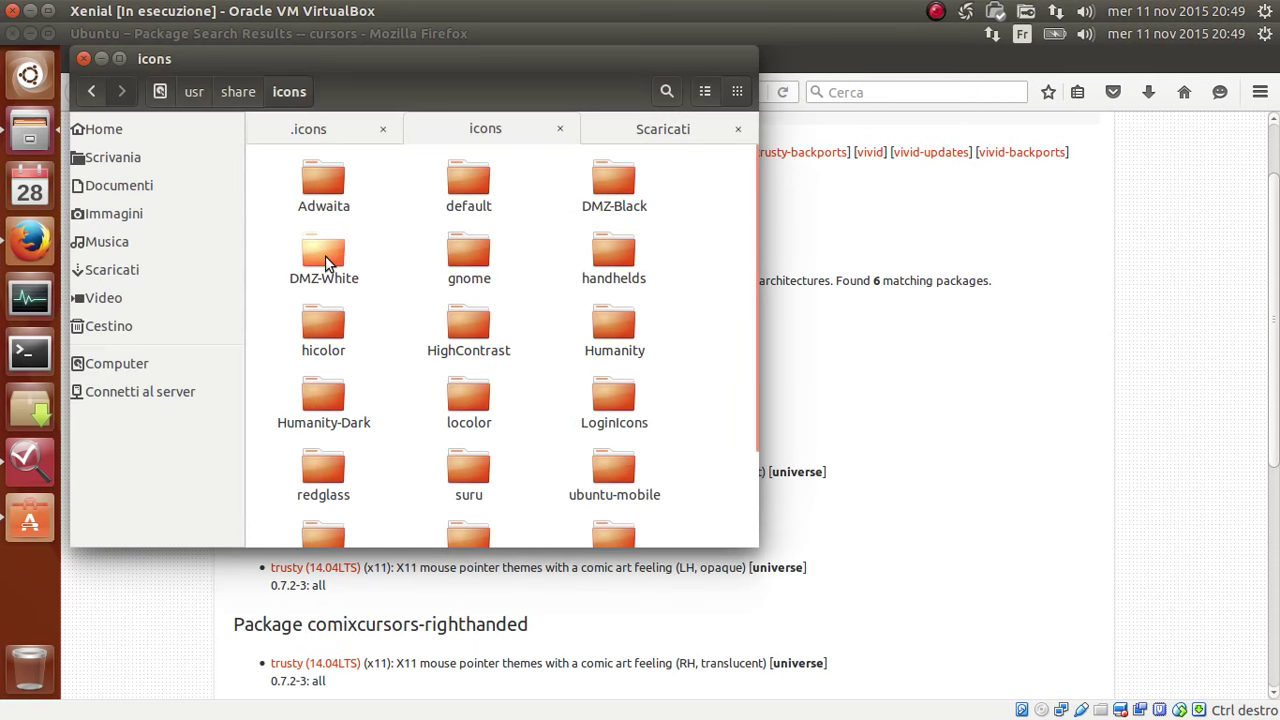
{"action": "left_click", "coordinate": [325, 258]}
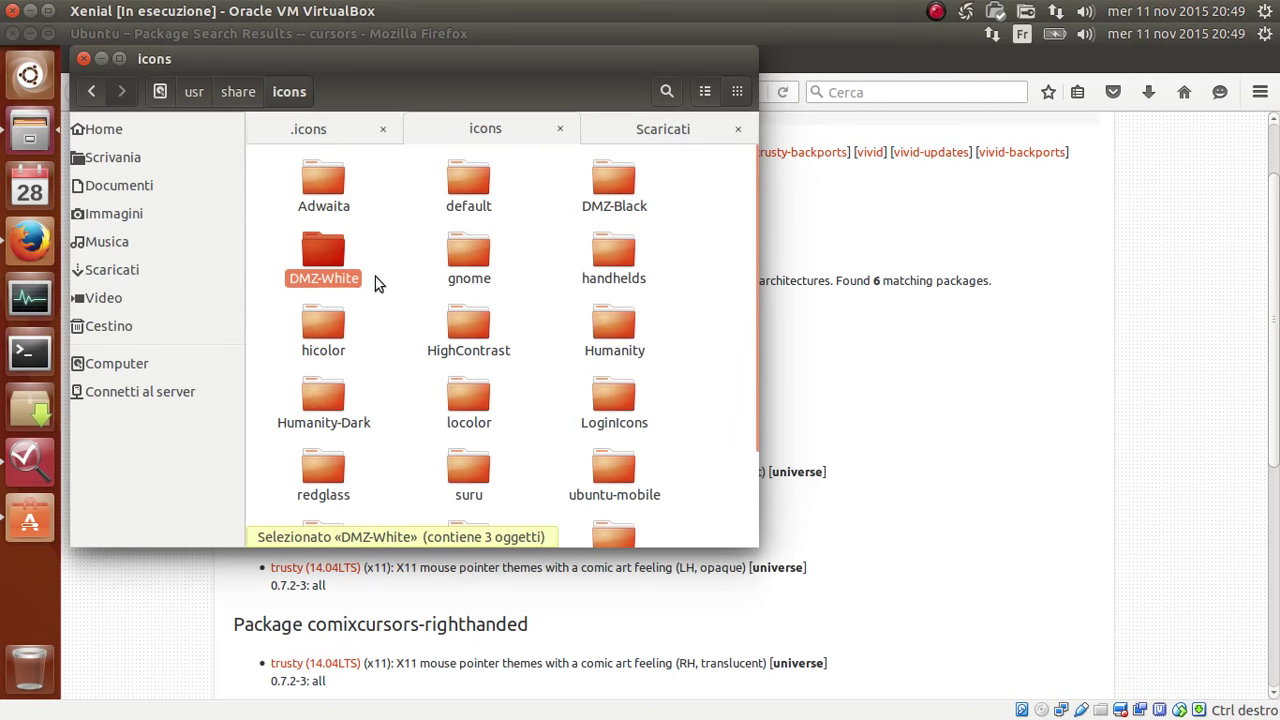
- Bring up the cursor-theme key in dconf Editor, and review the mouse pointer note in Zim from its beginning
{"action": "left_click", "coordinate": [30, 458]}
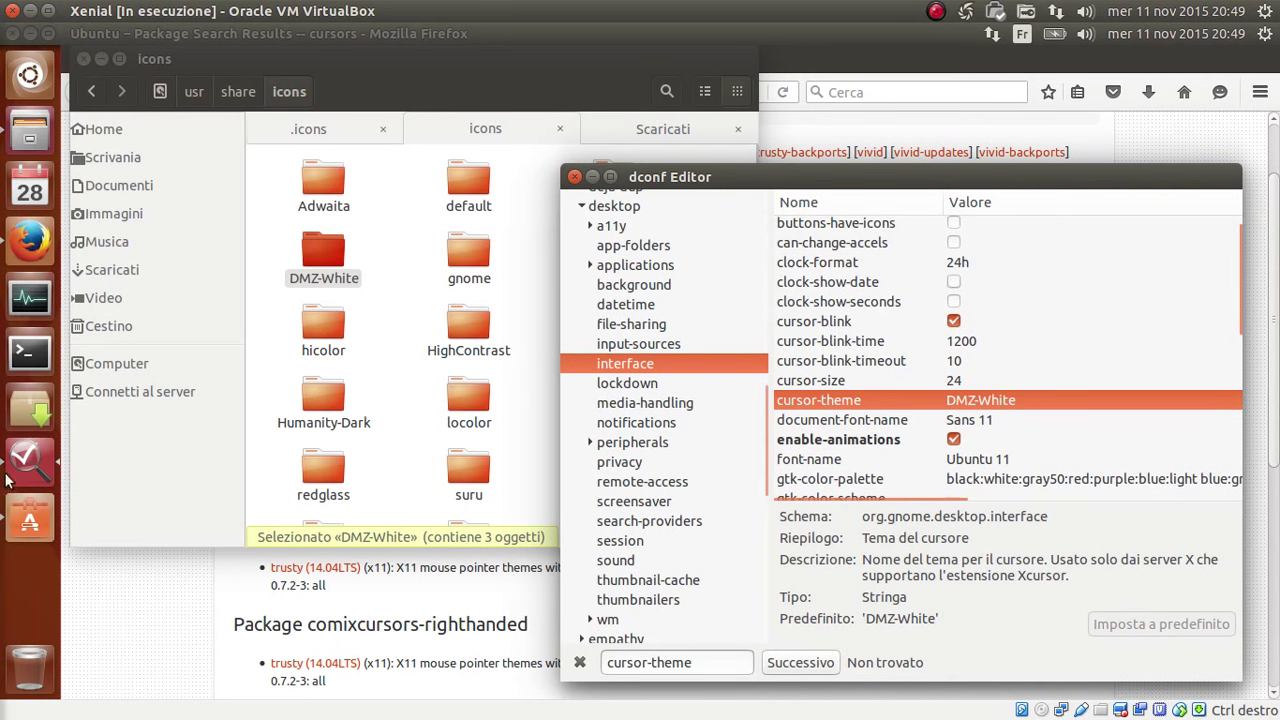
{"action": "mouse_move", "coordinate": [5, 588]}
{"action": "left_click", "coordinate": [22, 380]}
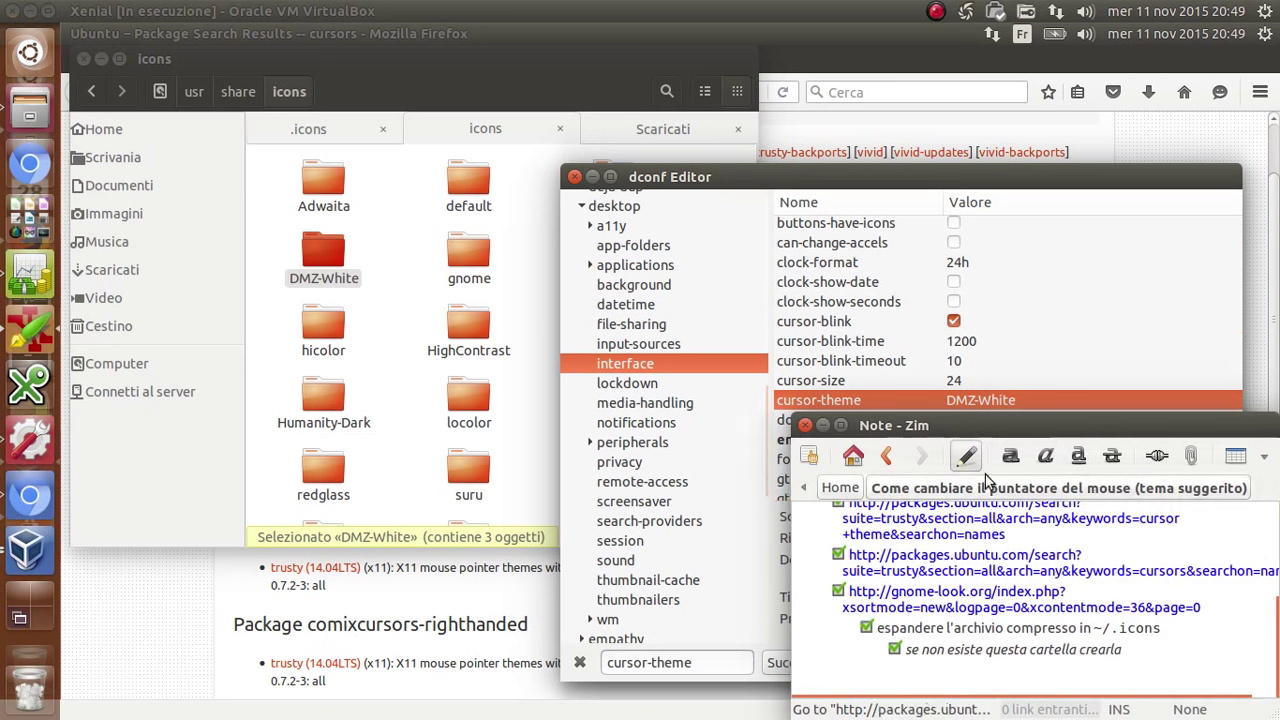
{"action": "scroll", "coordinate": [960, 585], "scroll_direction": "up", "scroll_amount": 3}
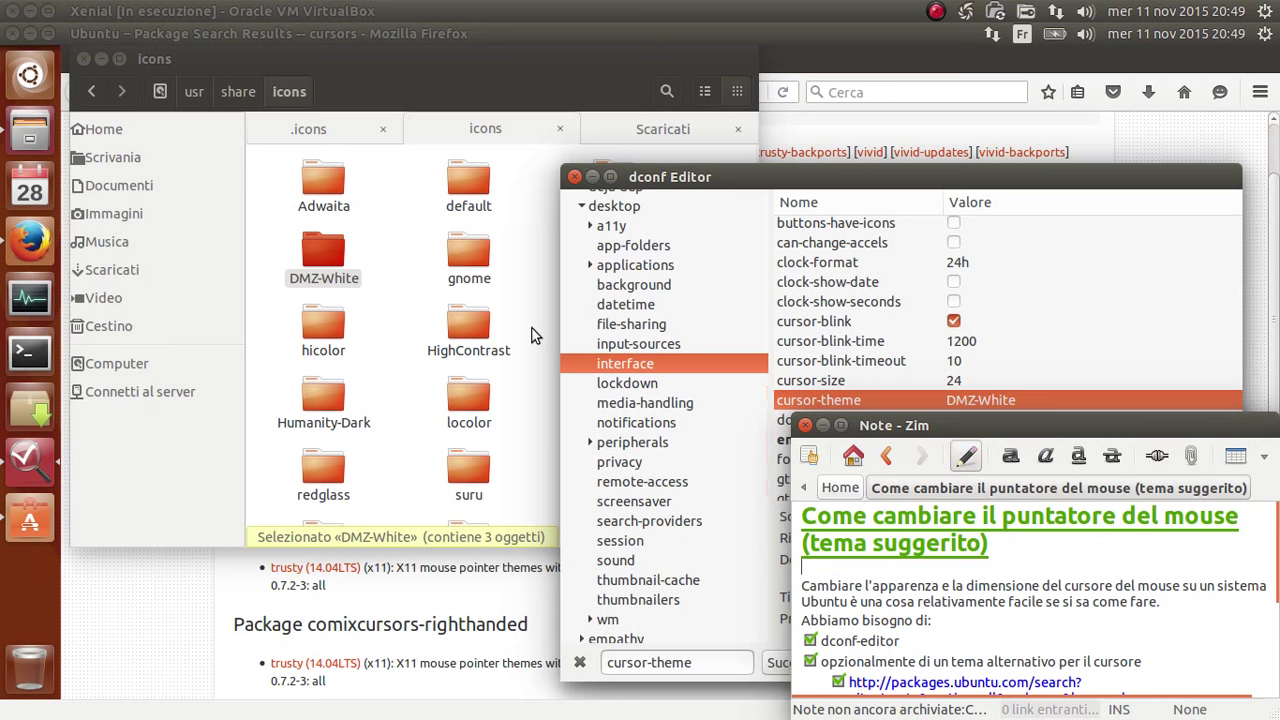
{"action": "left_click", "coordinate": [938, 12]}
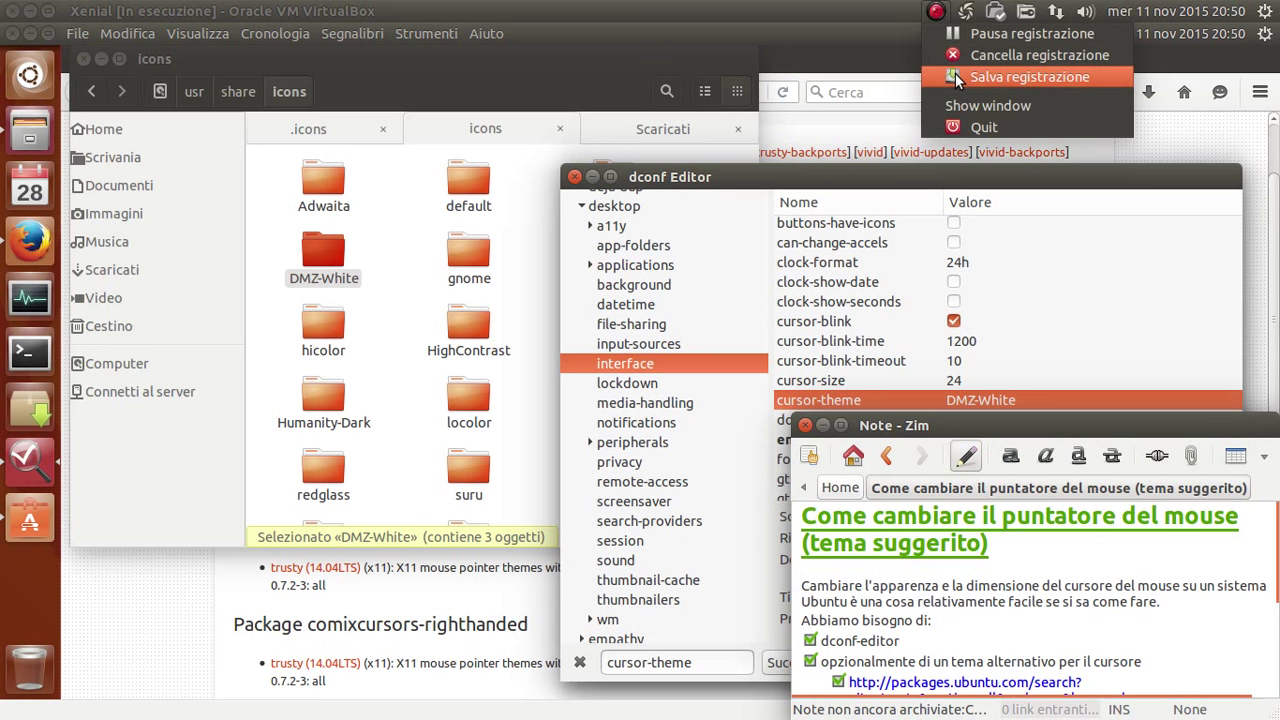